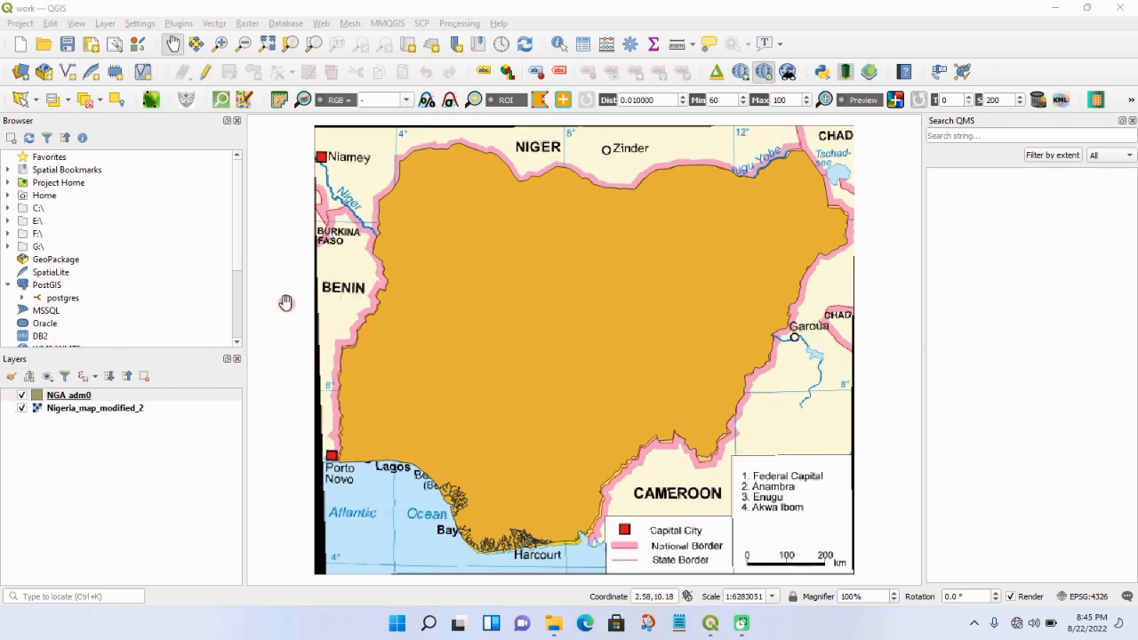
- Hide the NGA_adm0 layer and start creating a new shapefile layer
click(20, 396)
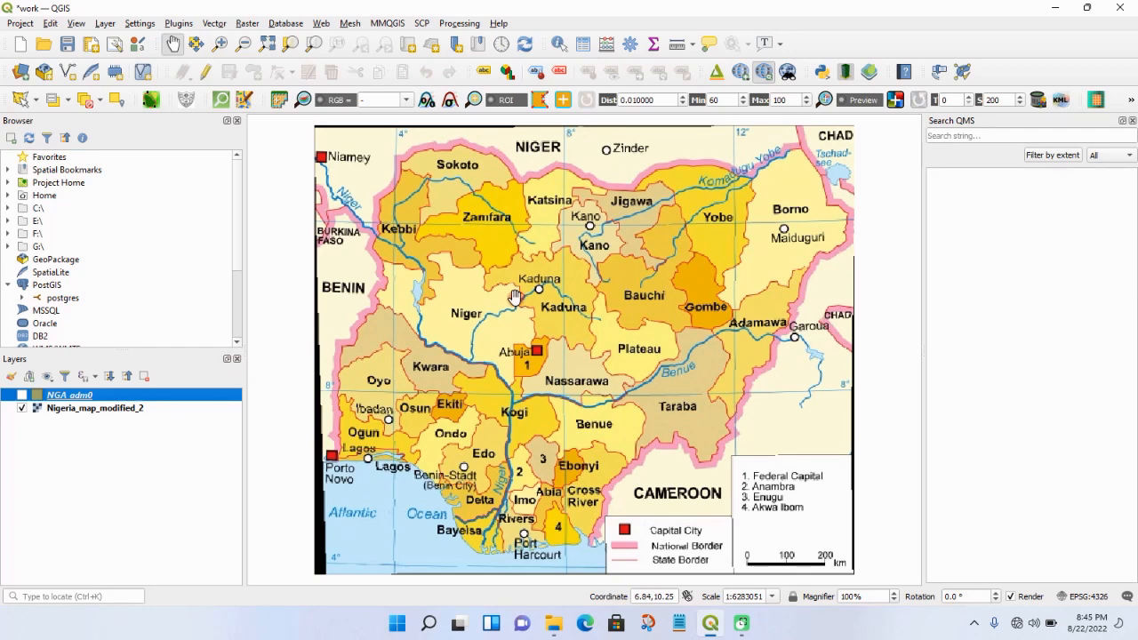
click(106, 24)
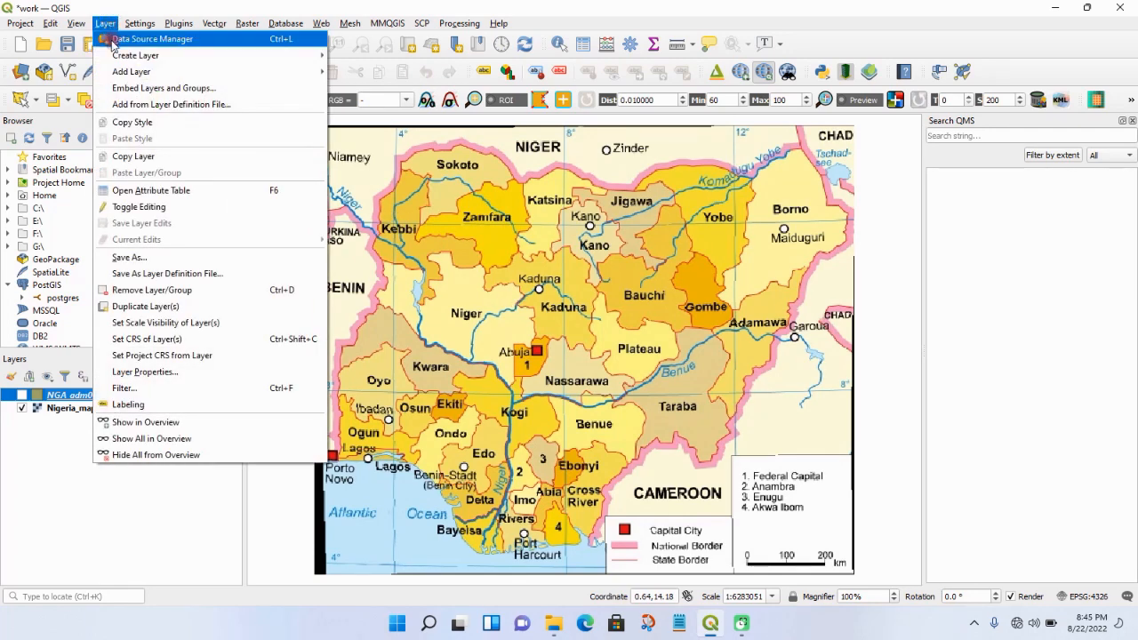
mouse_move(124, 58)
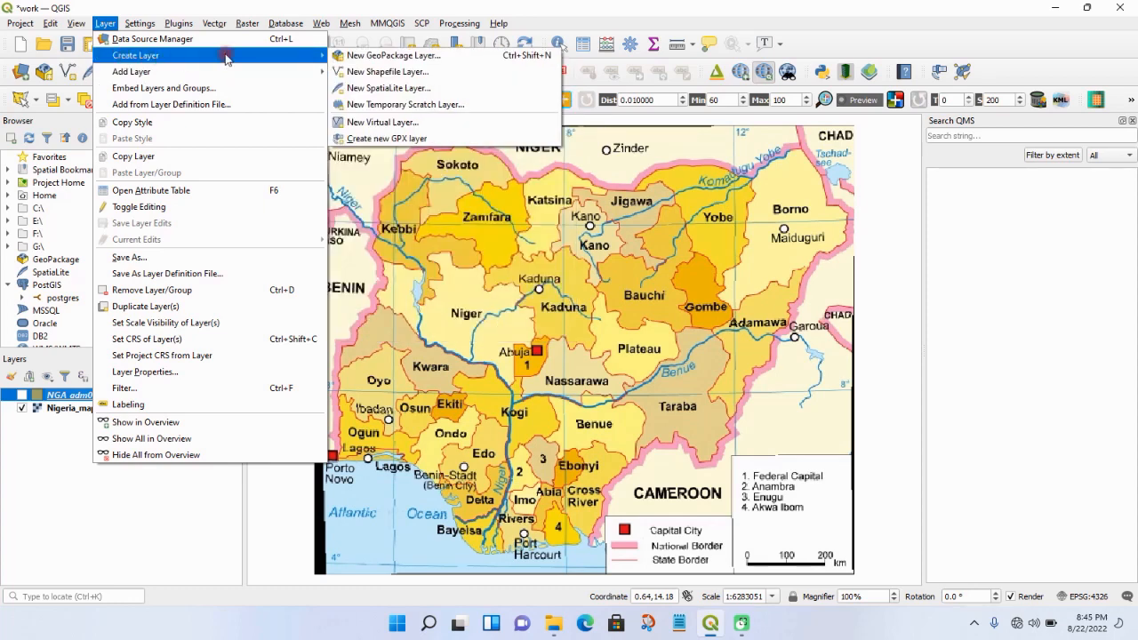
click(363, 72)
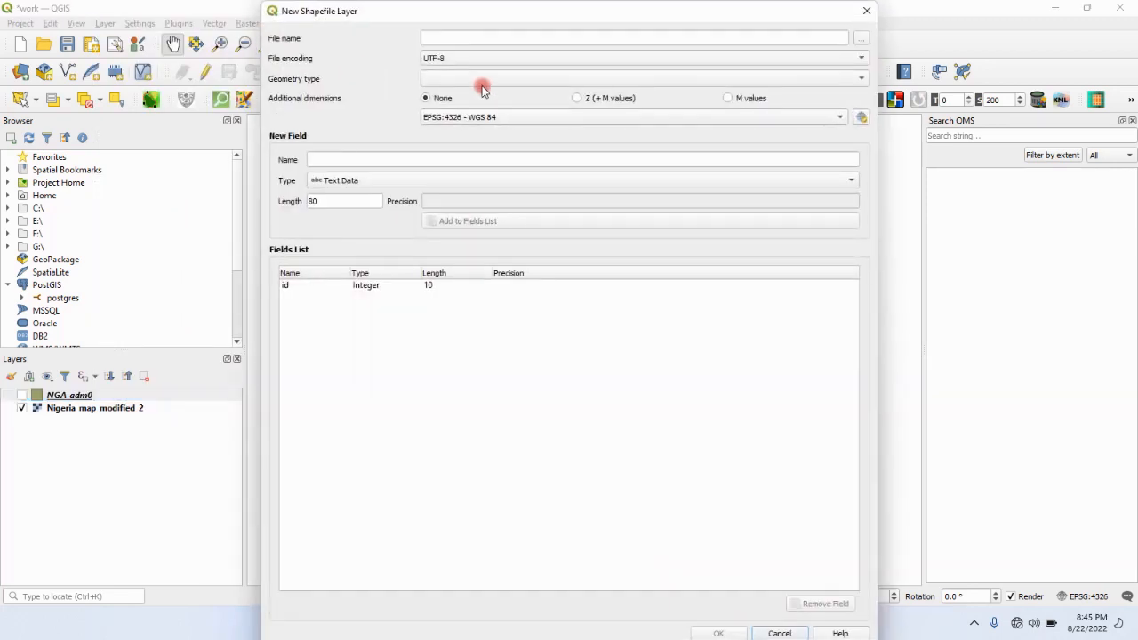
- Set the new shapefile's output to State_city in the Shapefiles folder of the QGIS project folder on the Desktop
click(859, 41)
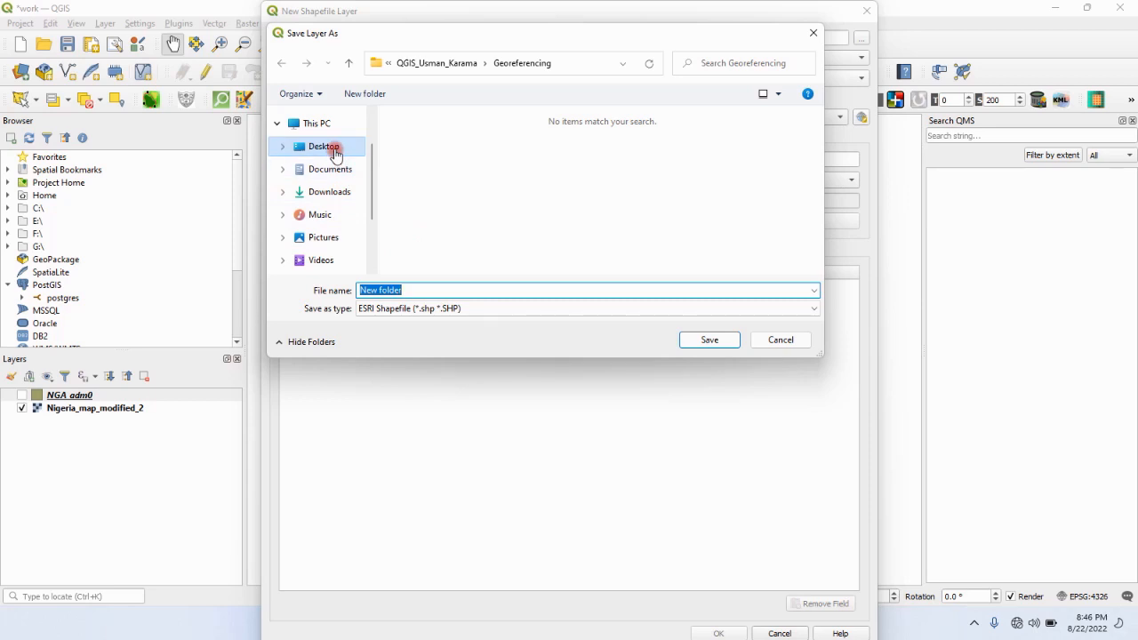
click(334, 151)
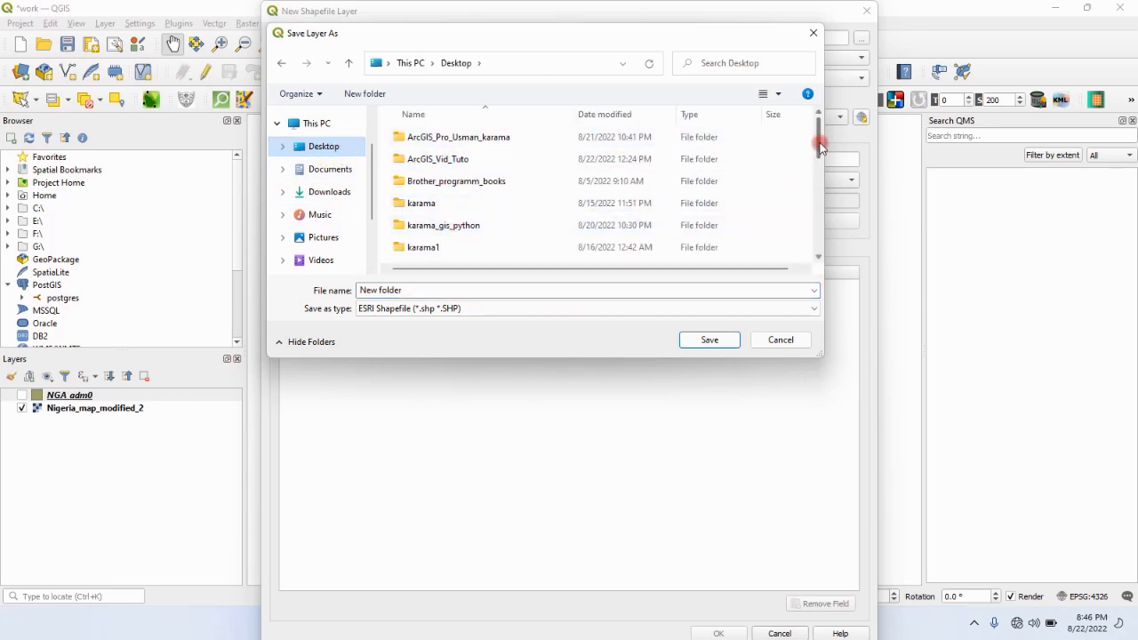
drag(817, 146, 818, 163)
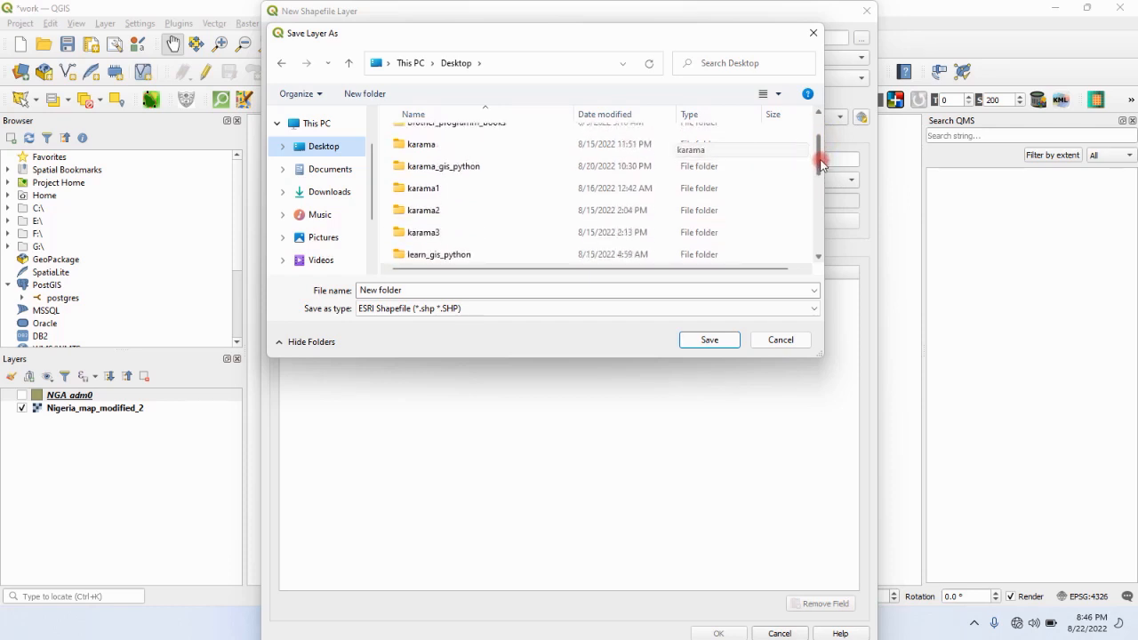
click(818, 227)
click(818, 231)
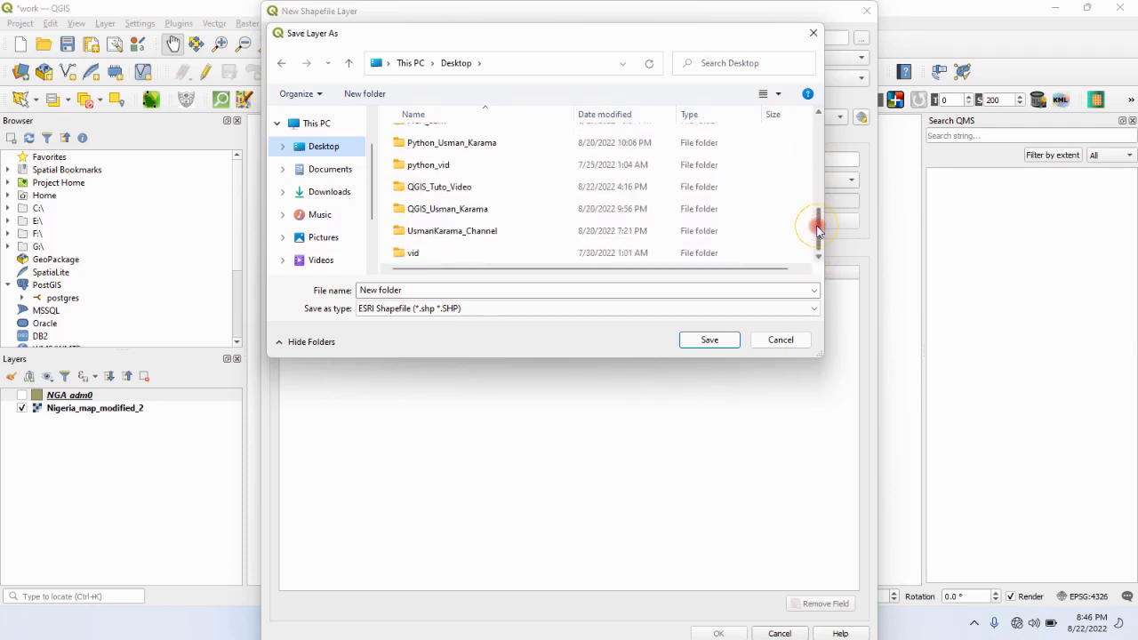
double_click(521, 213)
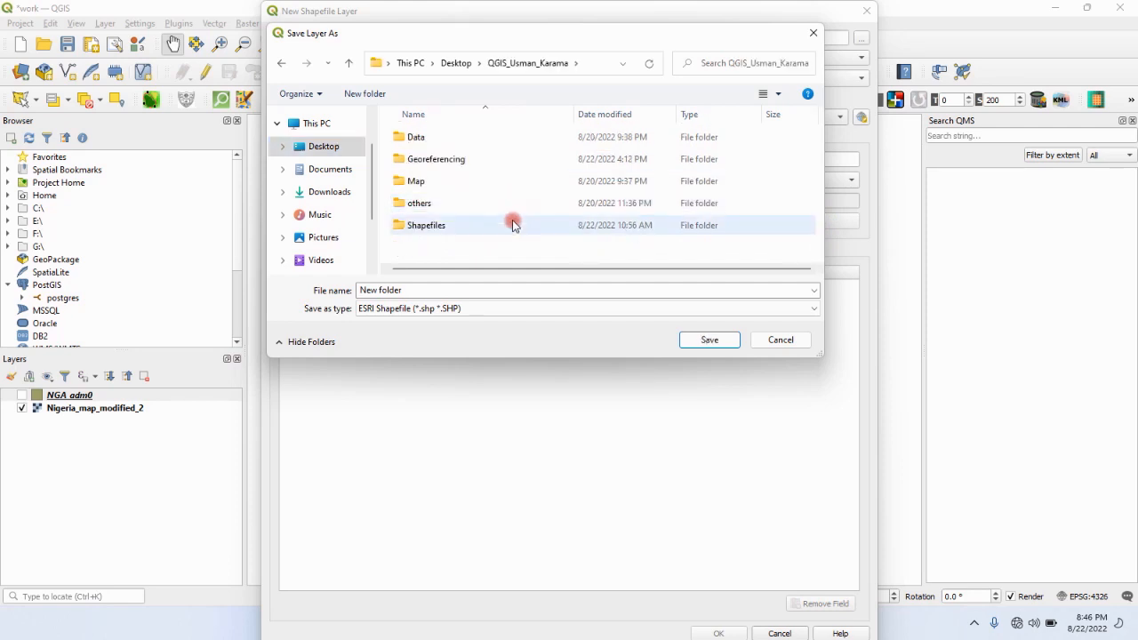
click(512, 225)
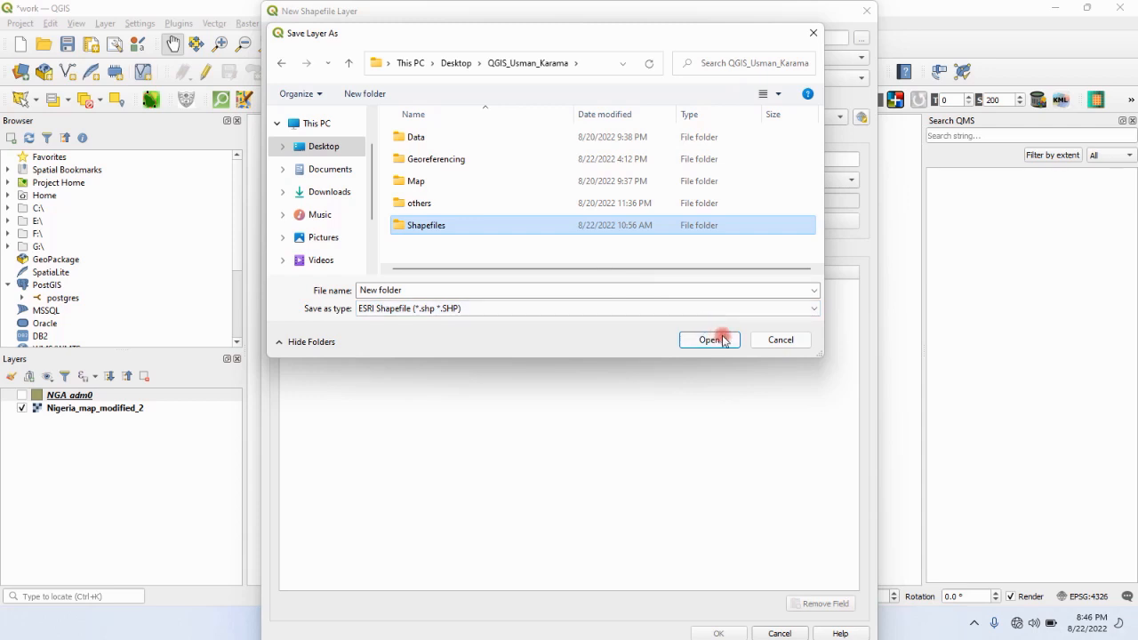
double_click(612, 229)
click(402, 290)
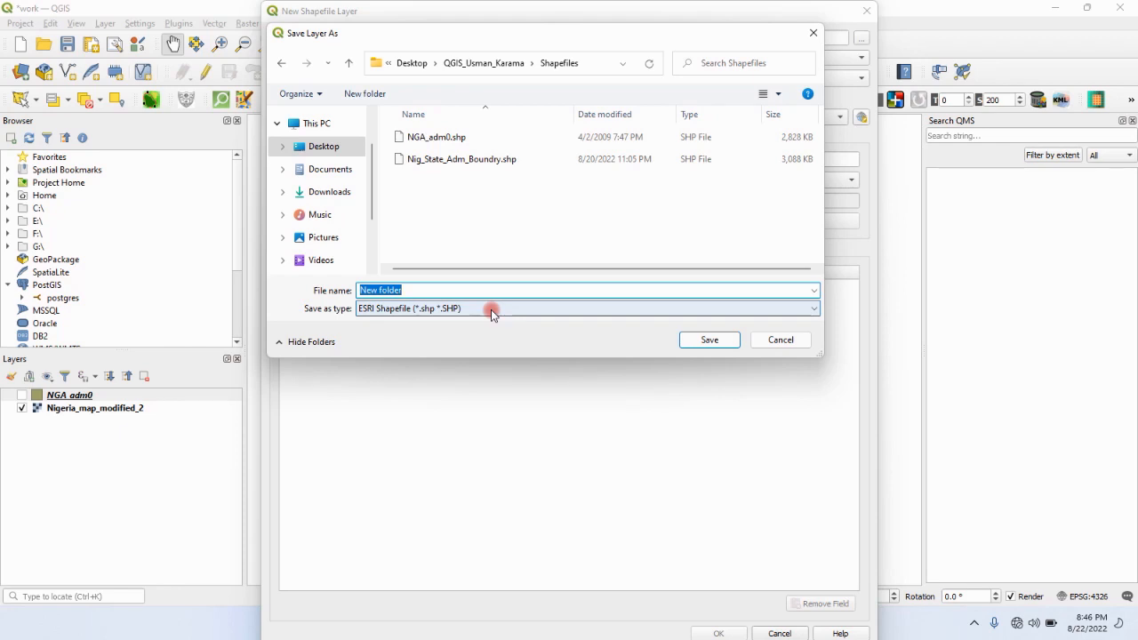
text(State_city)
click(698, 340)
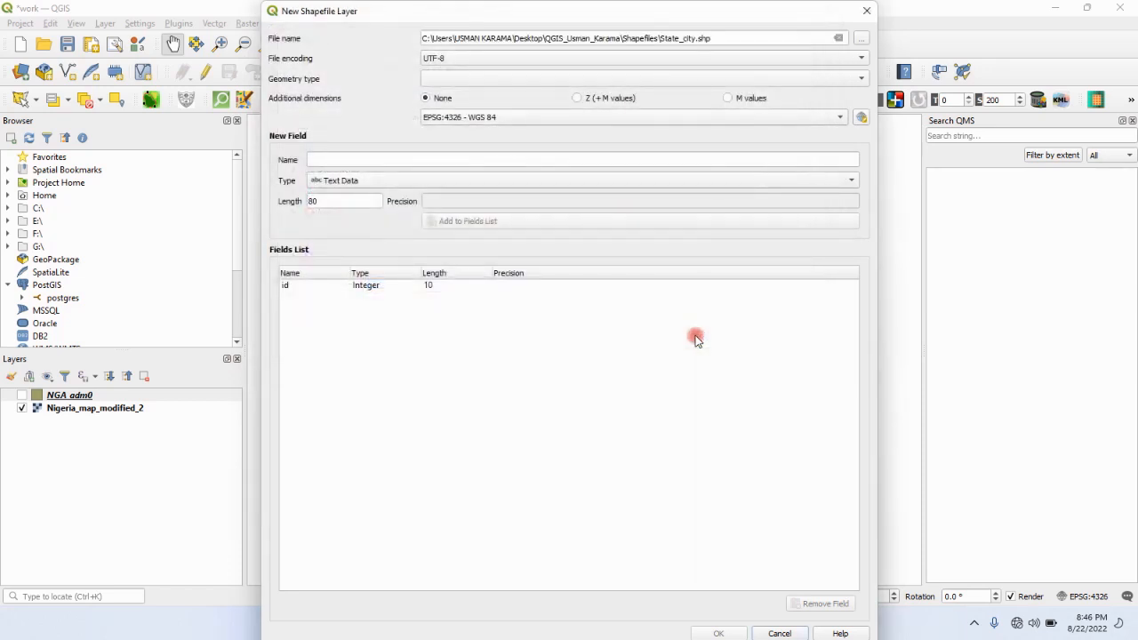
- Create the State_city layer with Point geometry and an additional text data field called Name
click(858, 81)
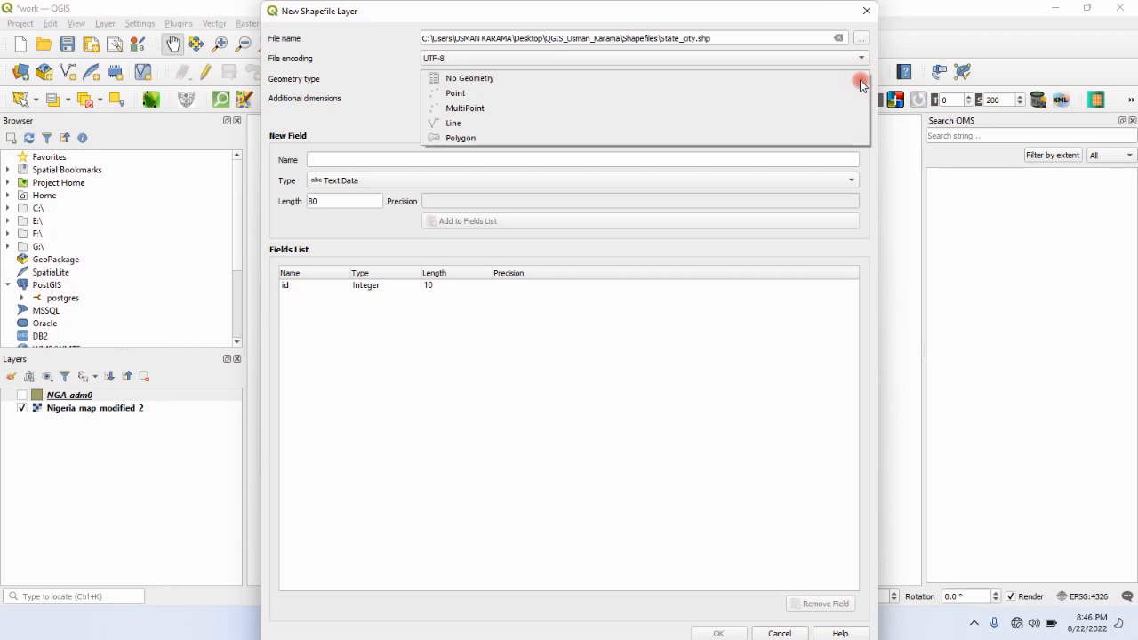
click(824, 93)
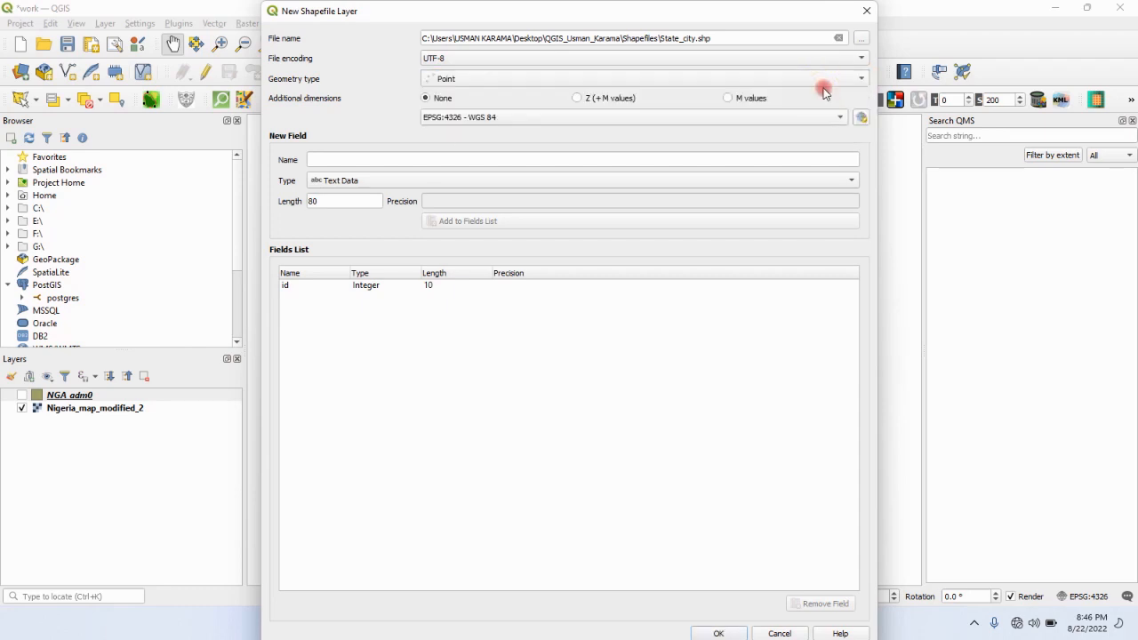
click(788, 159)
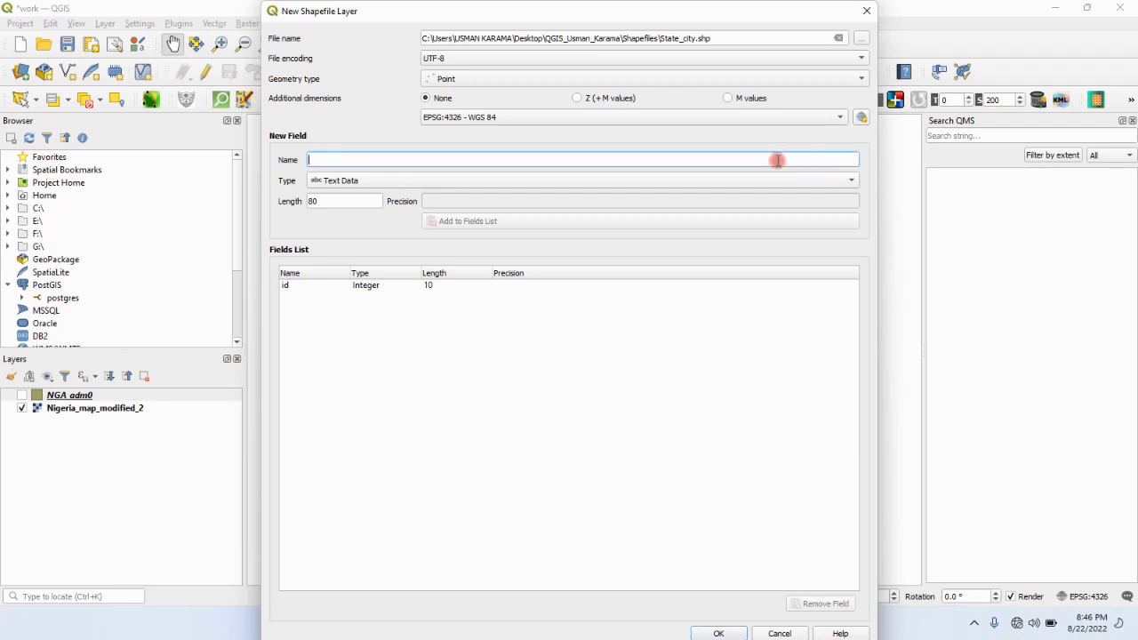
text(n)
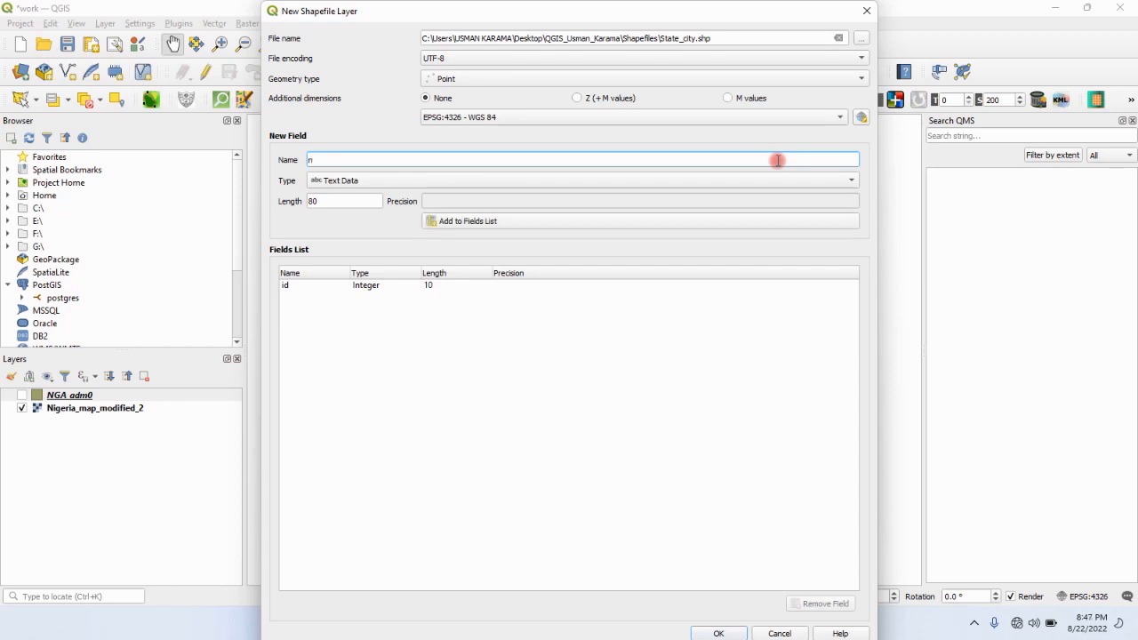
key(BackSpace)
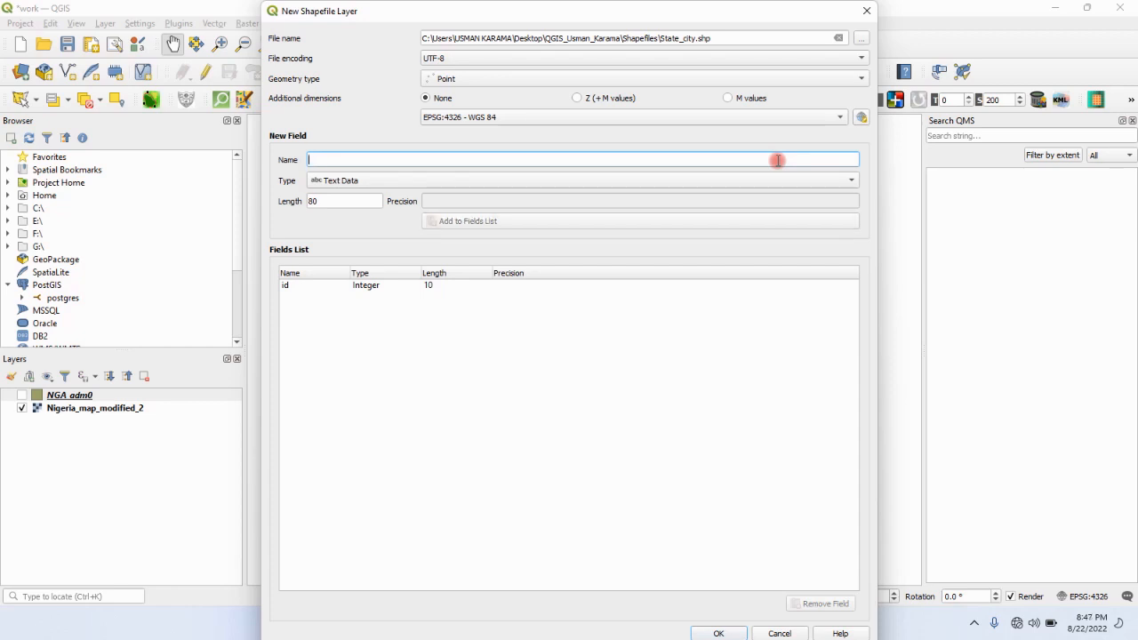
text(Name)
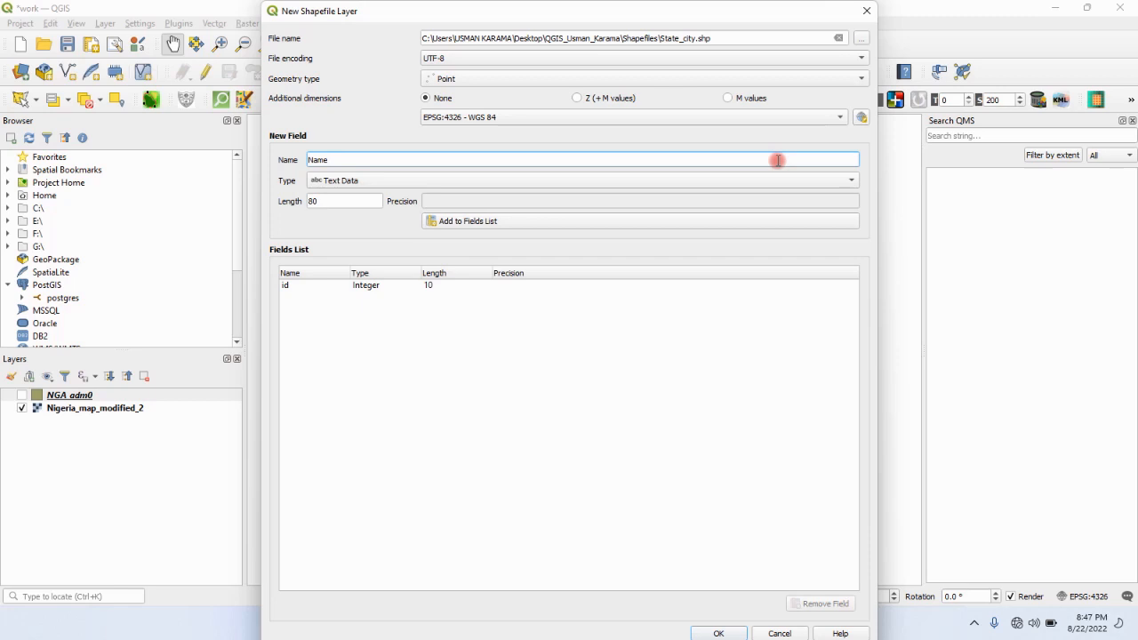
click(819, 180)
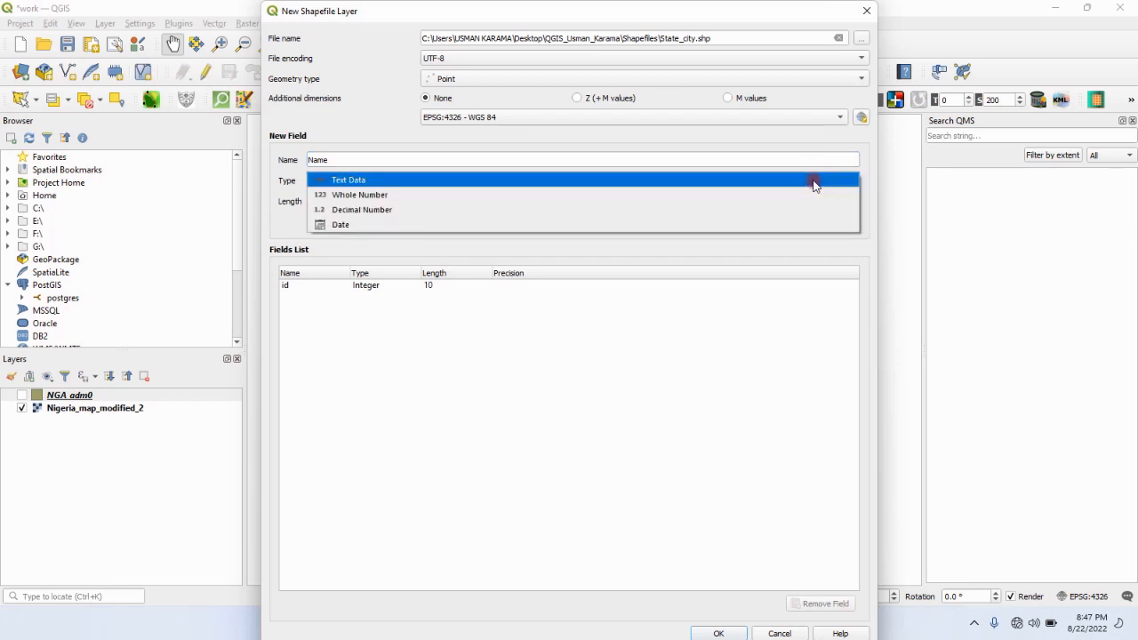
click(739, 180)
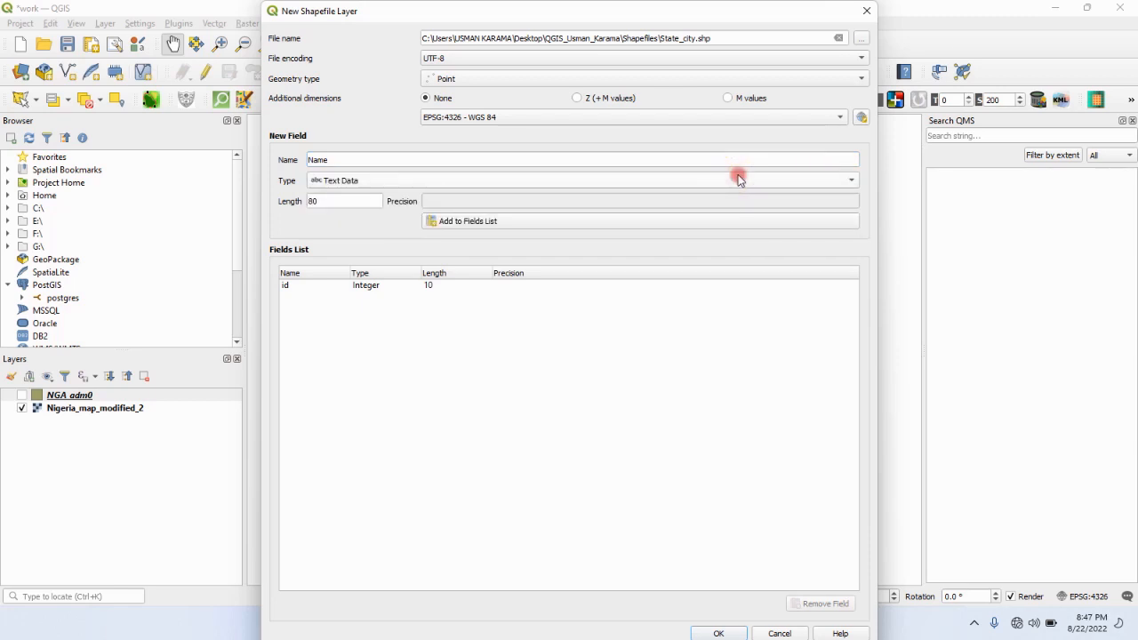
click(614, 222)
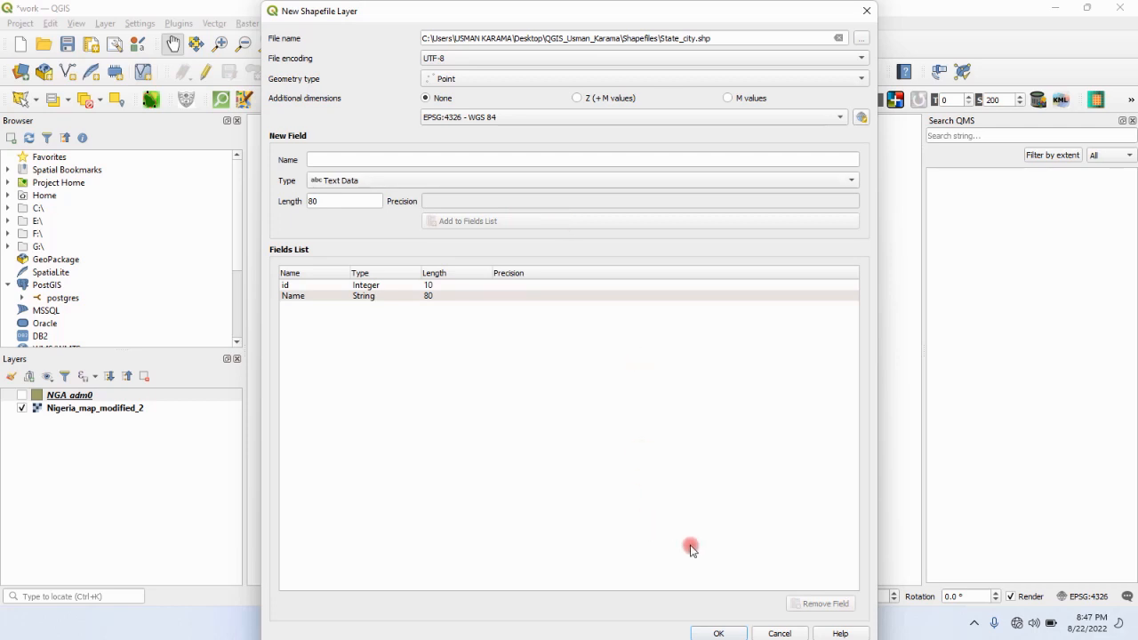
click(723, 633)
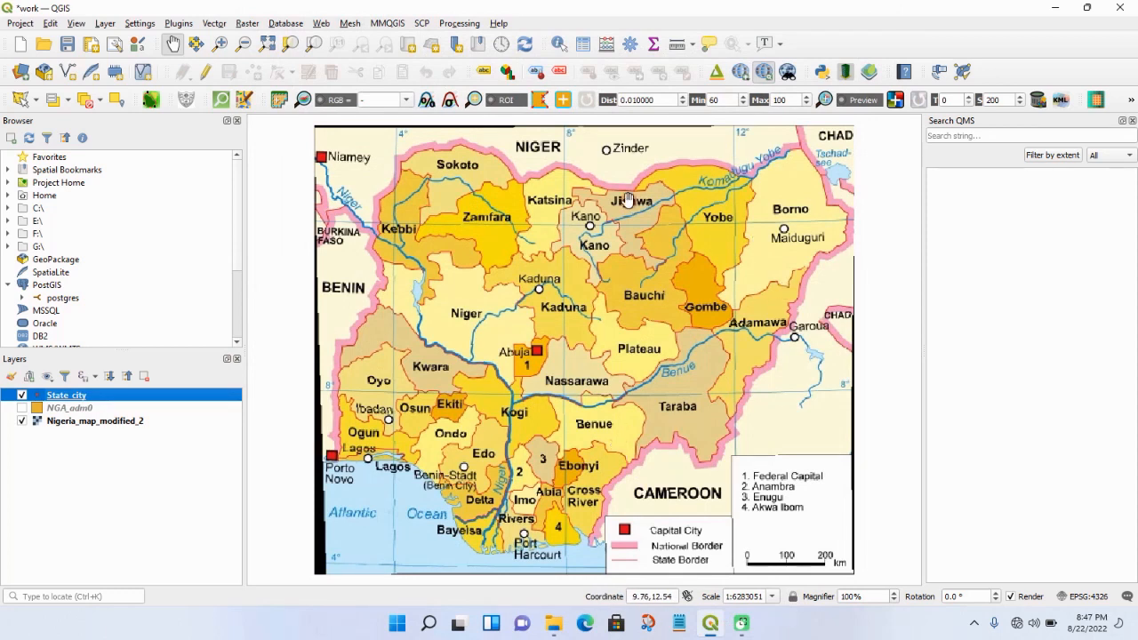
- Start another new shapefile layer and set its output file to State_boundry in the Shapefiles folder
click(105, 23)
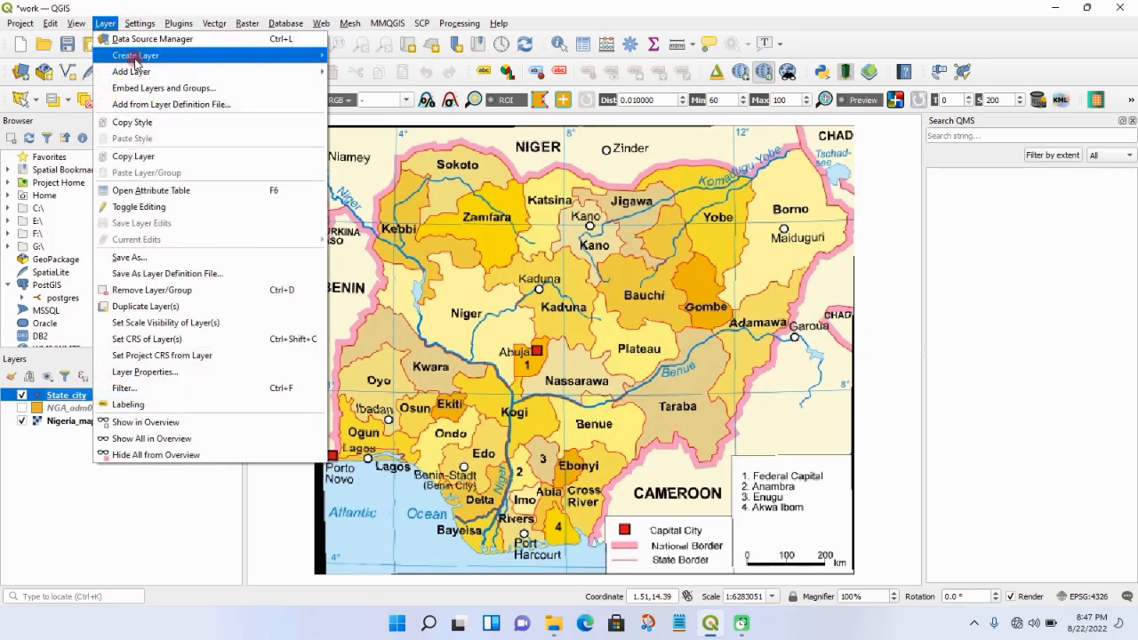
mouse_move(151, 56)
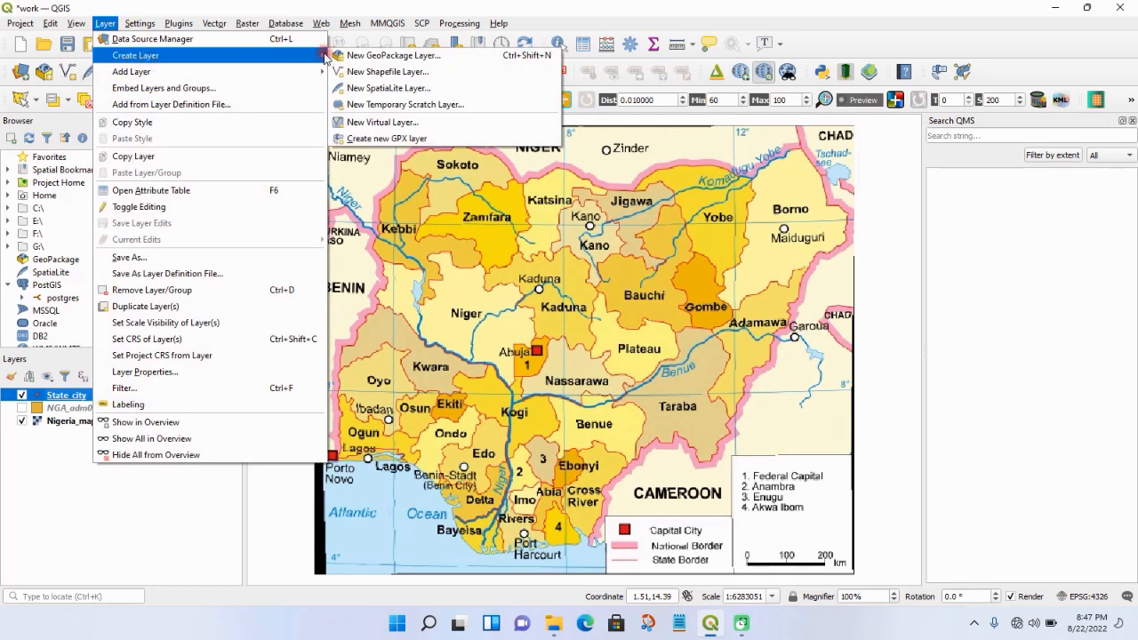
click(373, 73)
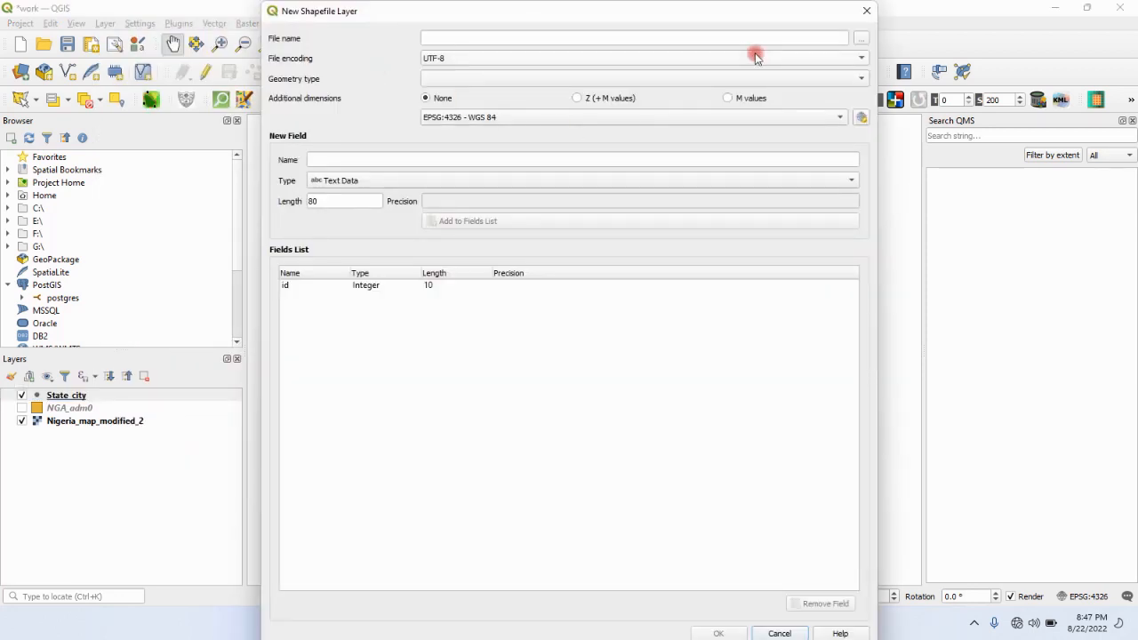
click(864, 39)
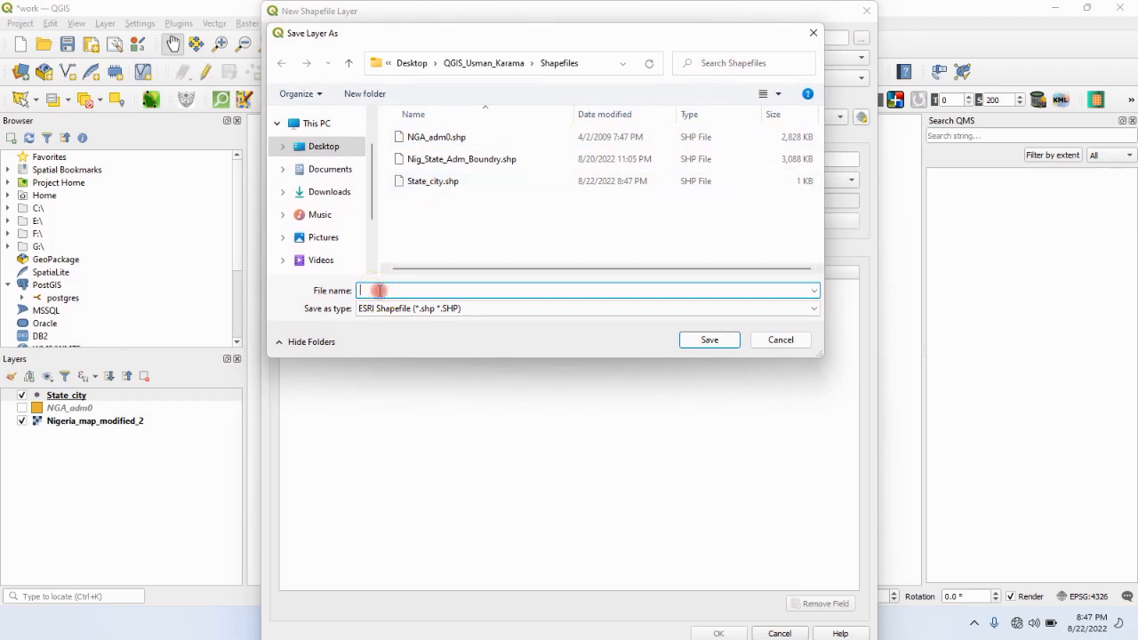
text(St)
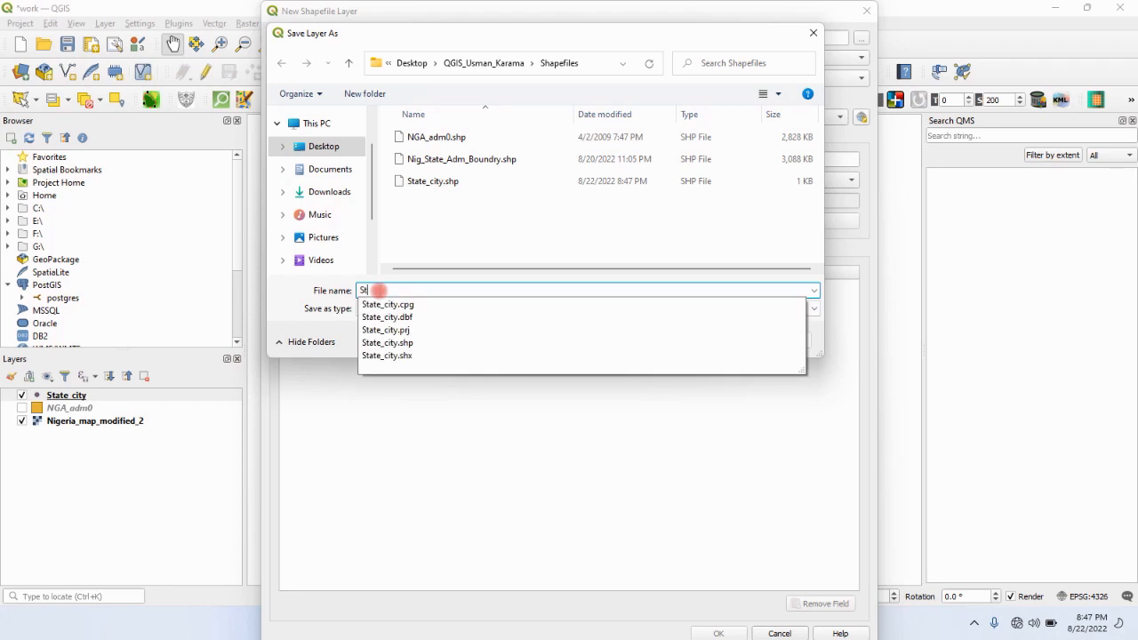
text(ate_boundry)
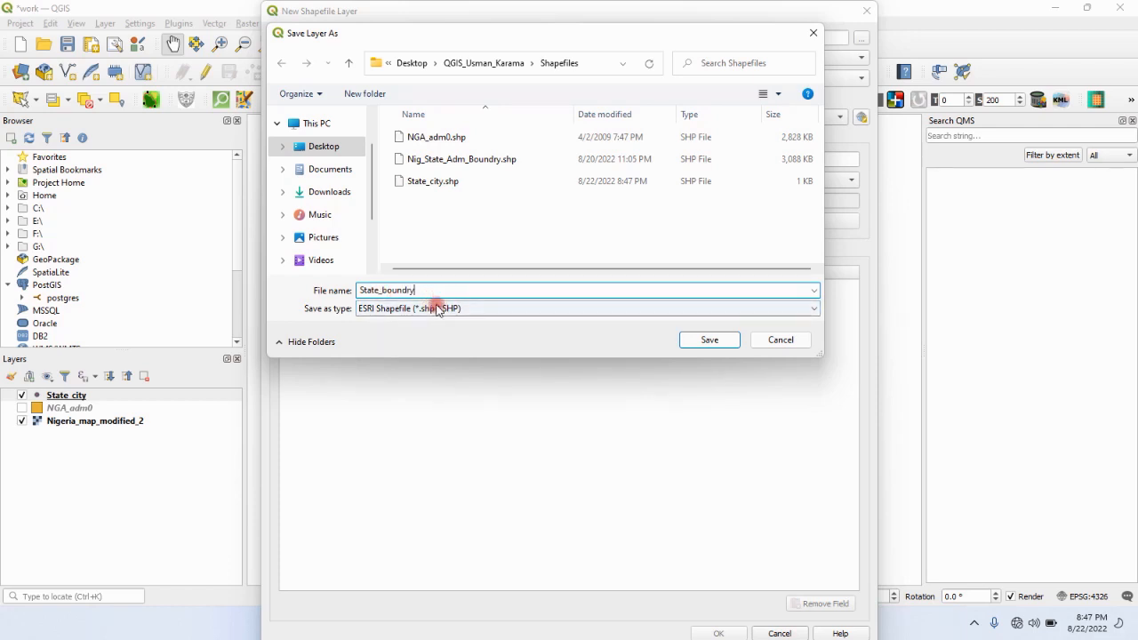
click(697, 339)
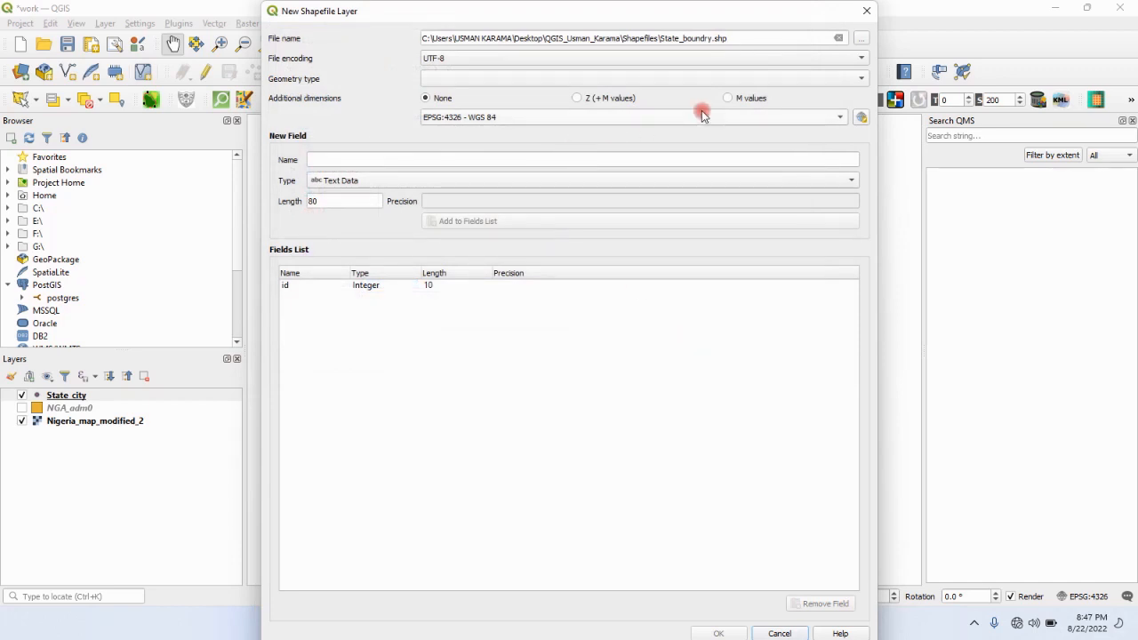
- Set the State_boundry geometry type to Polygon and add a text data field called Name
click(841, 79)
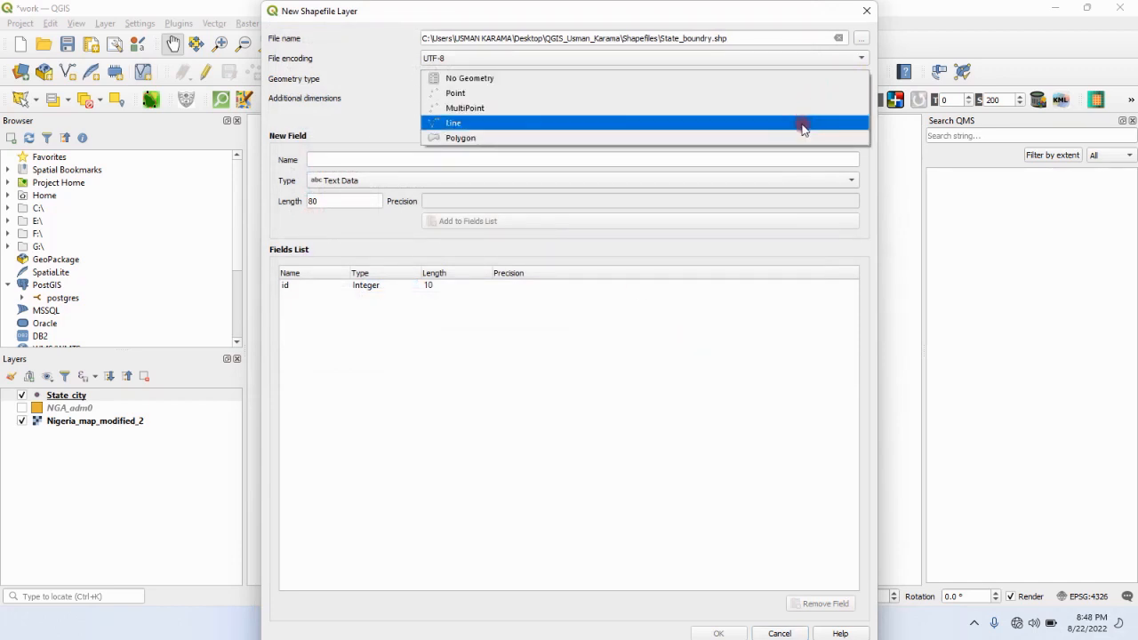
click(789, 138)
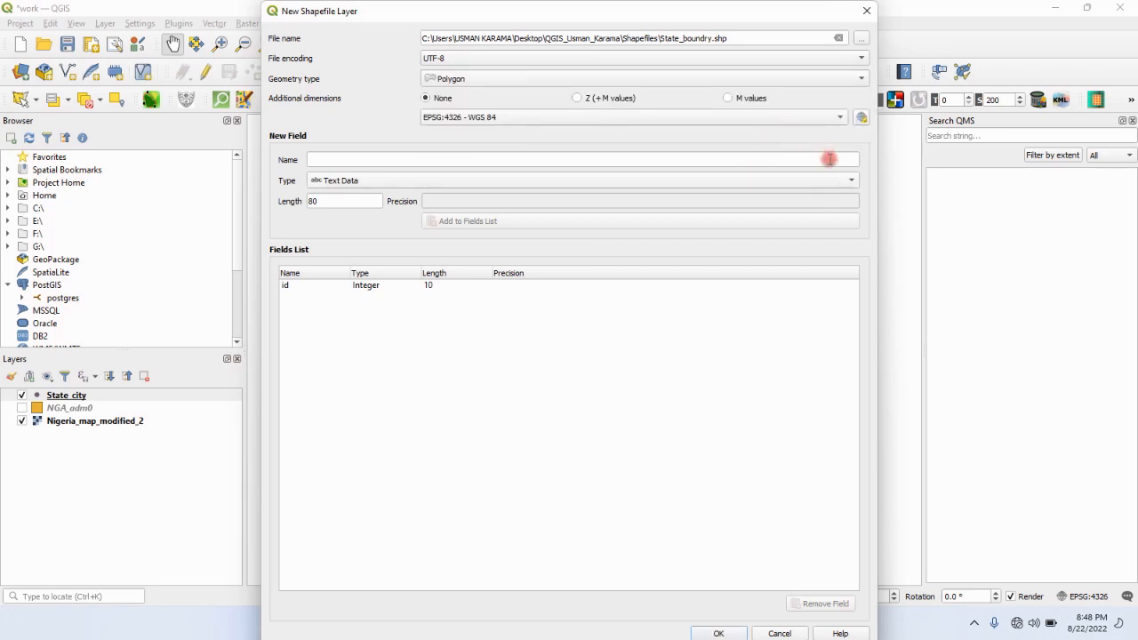
click(829, 159)
text(Name)
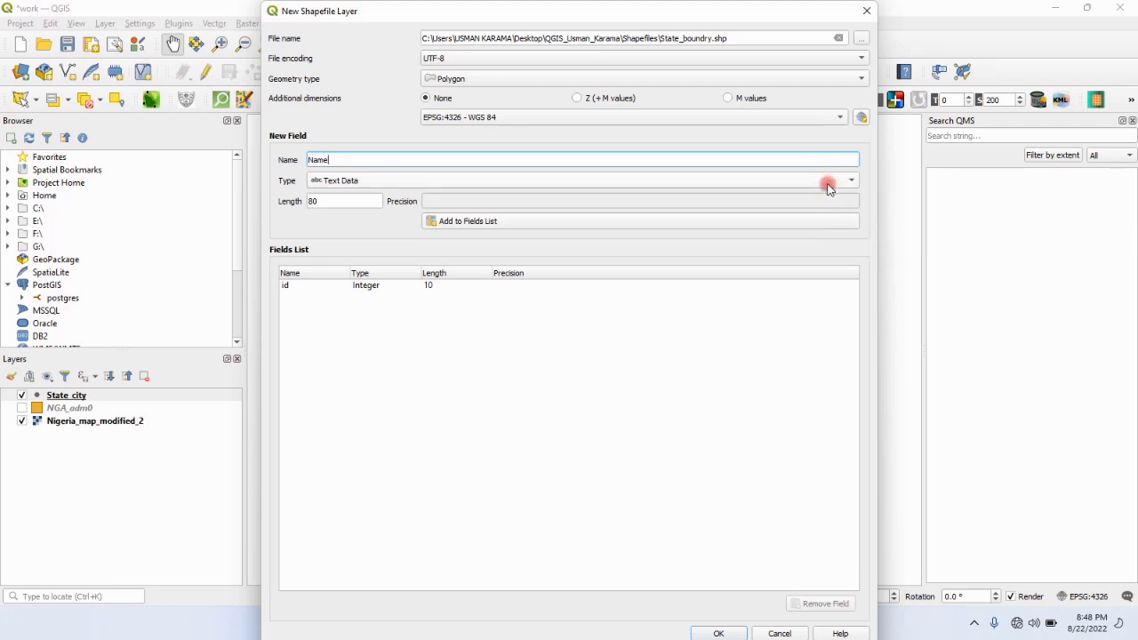
click(827, 185)
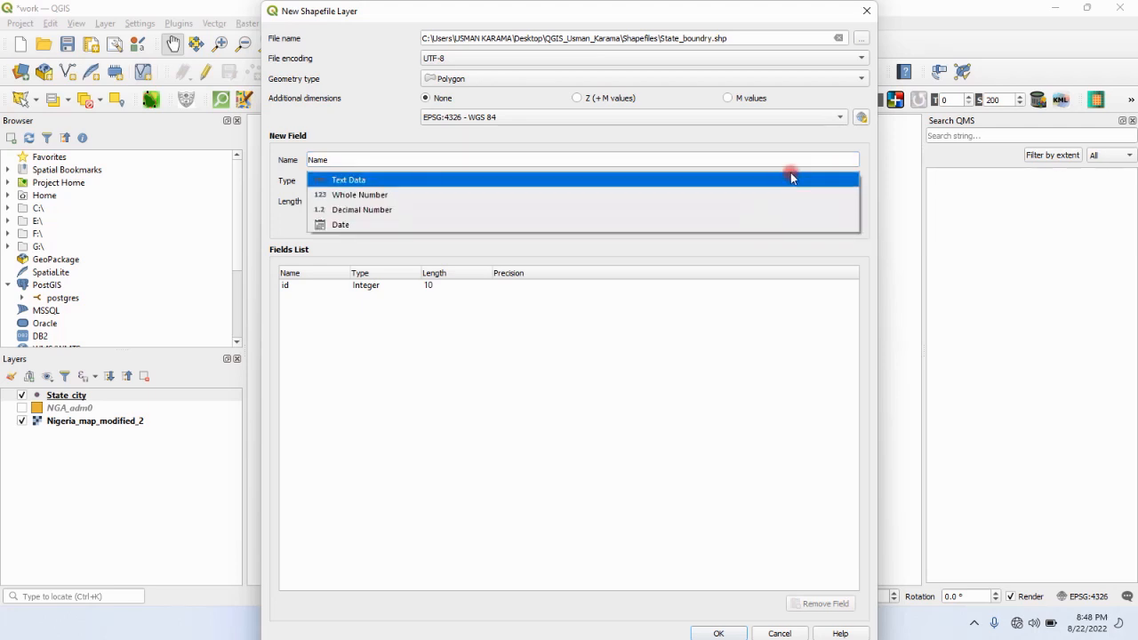
click(810, 151)
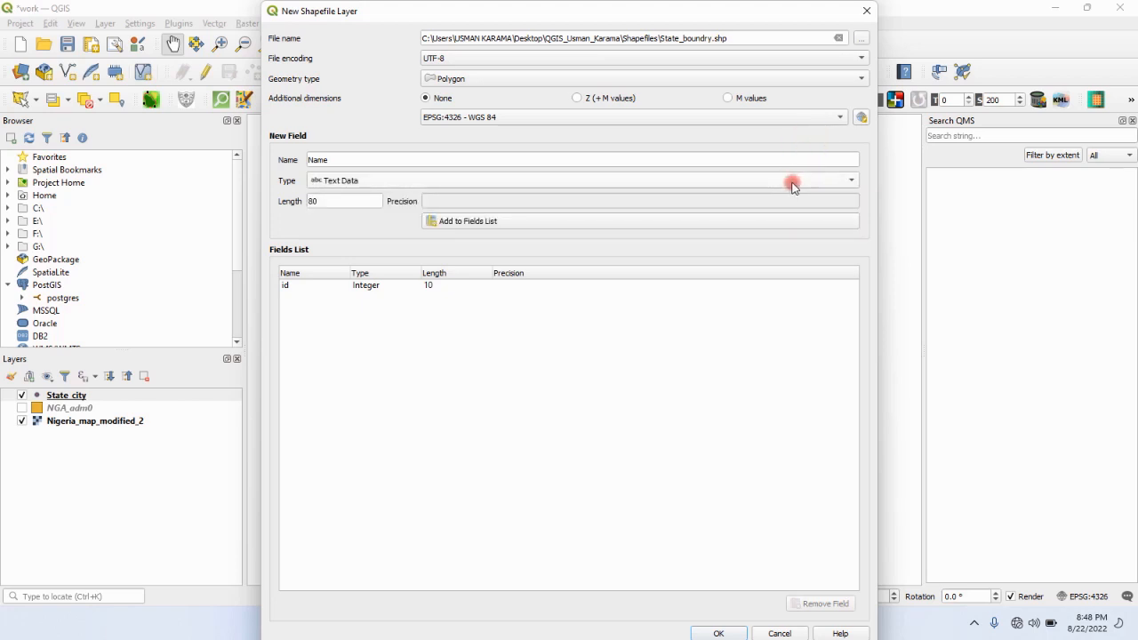
click(804, 227)
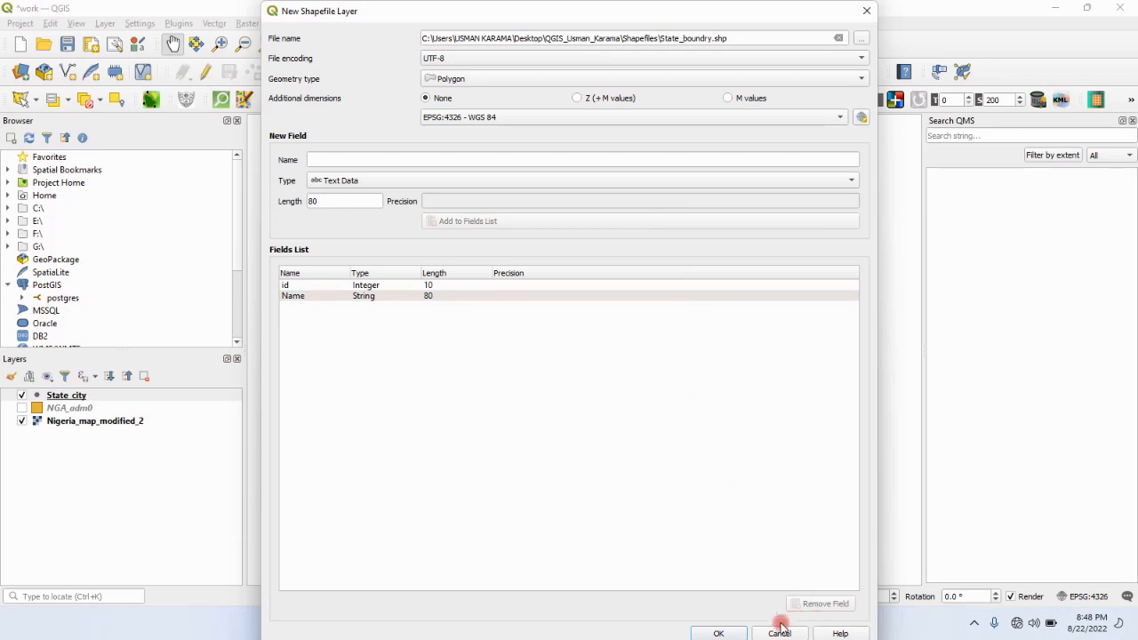
- Finish creating the State_boundry layer and set another new shapefile layer's output file to Rivers in the Shapefiles folder
click(718, 633)
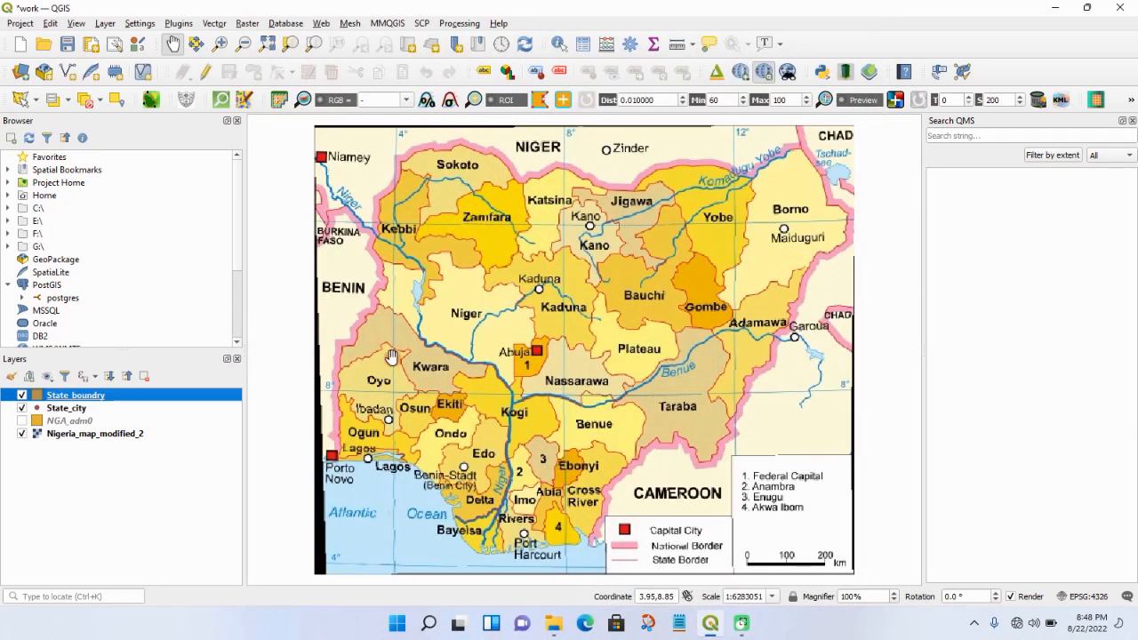
click(104, 23)
mouse_move(162, 78)
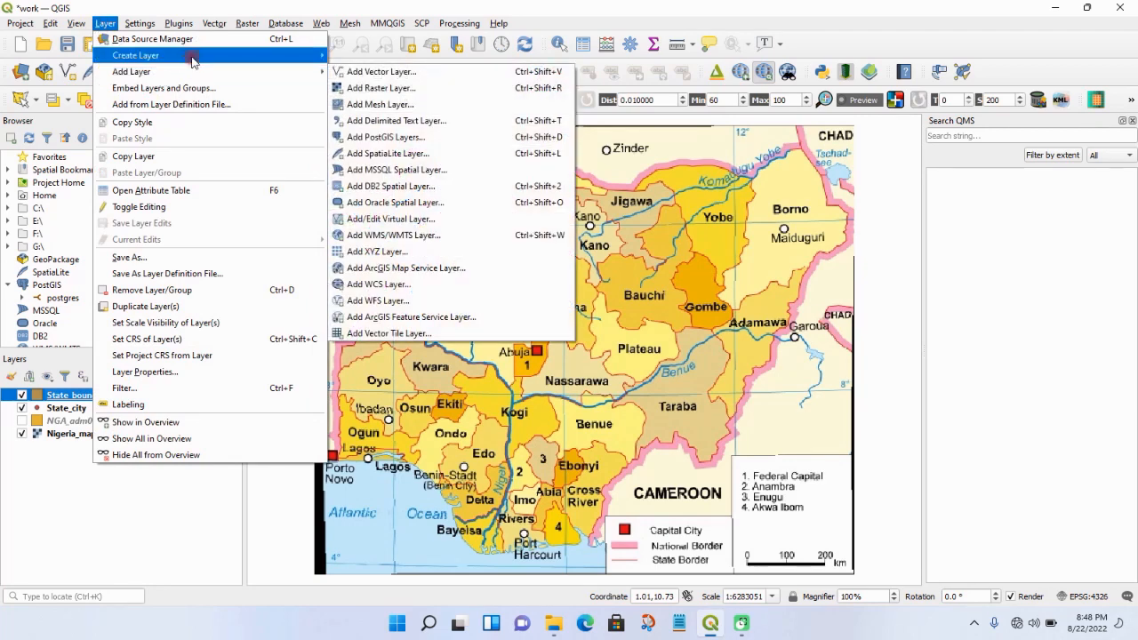
mouse_move(249, 55)
click(356, 71)
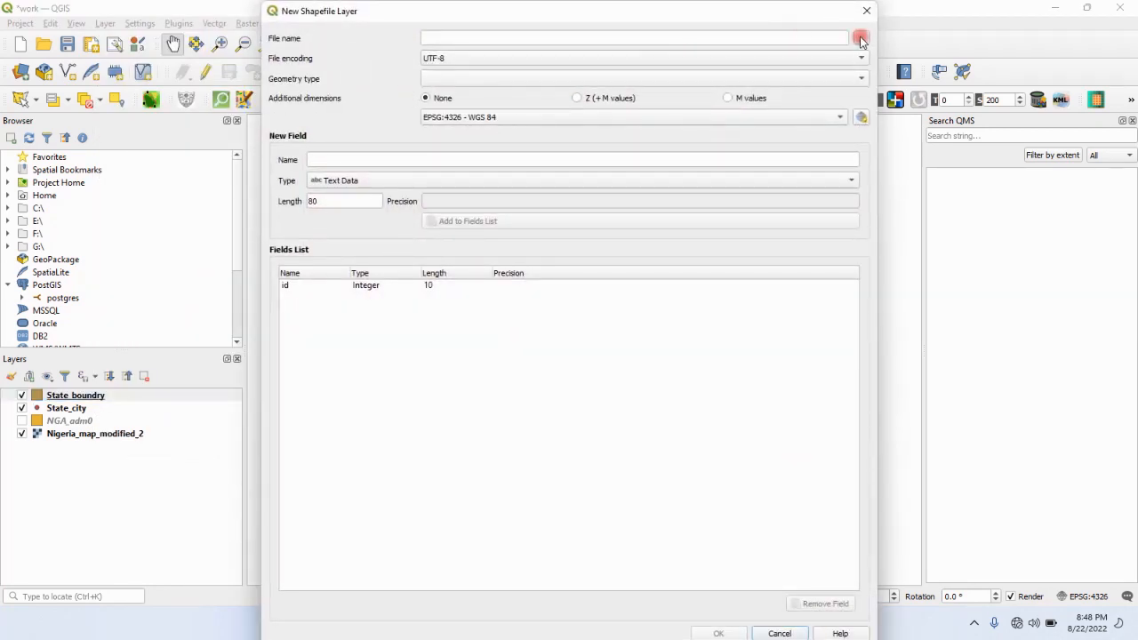
click(860, 38)
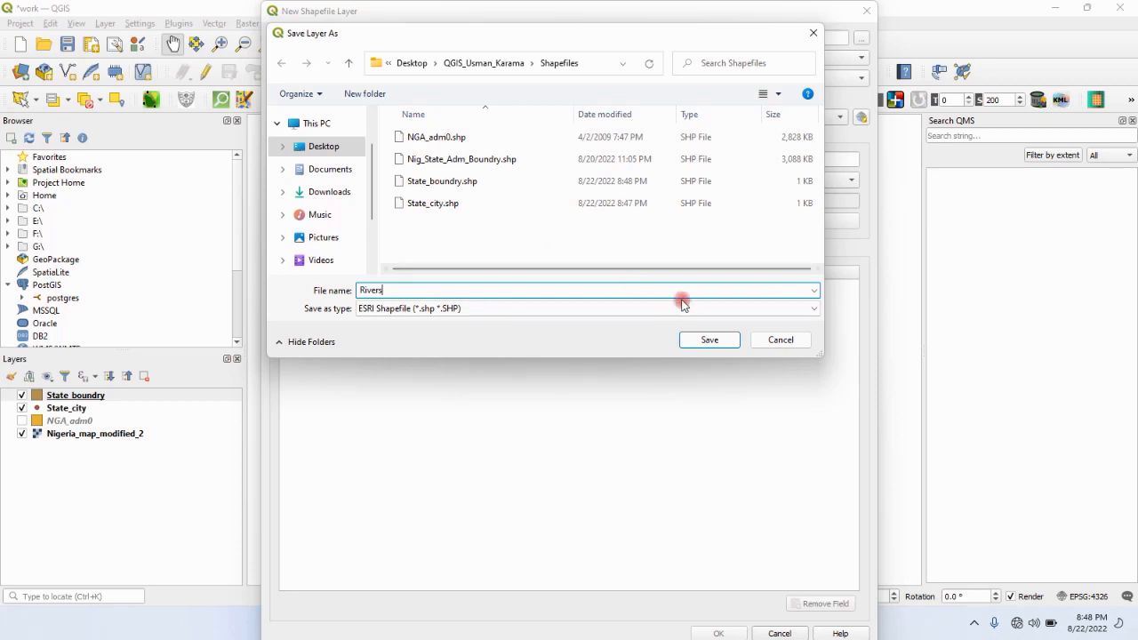
click(709, 340)
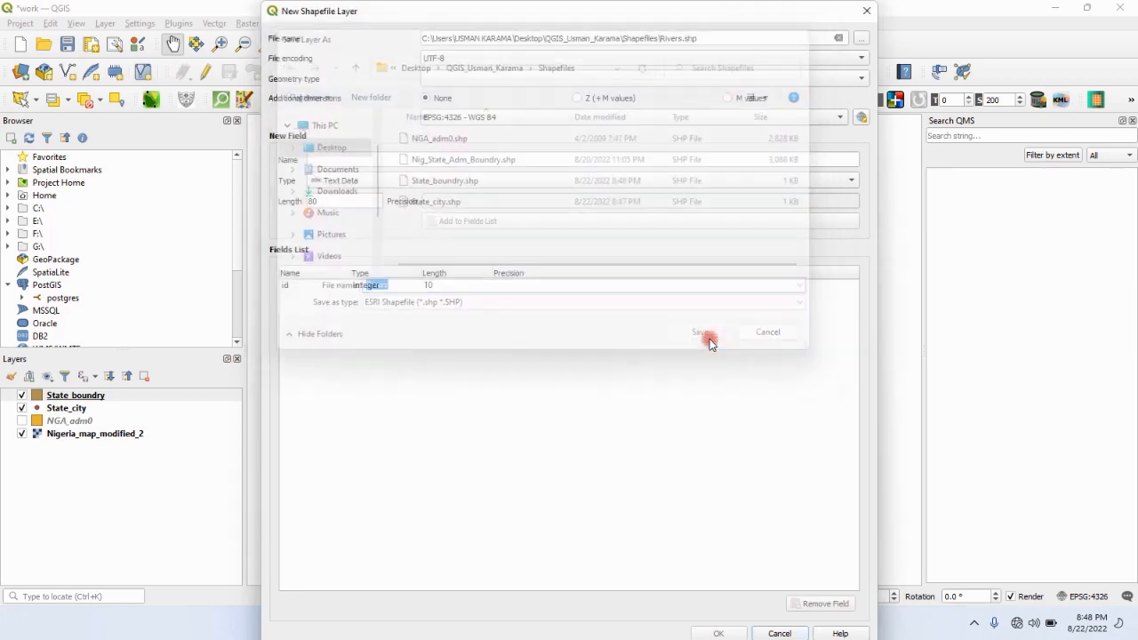
- Create the Rivers layer with Line geometry and an additional text data field called Name
click(860, 79)
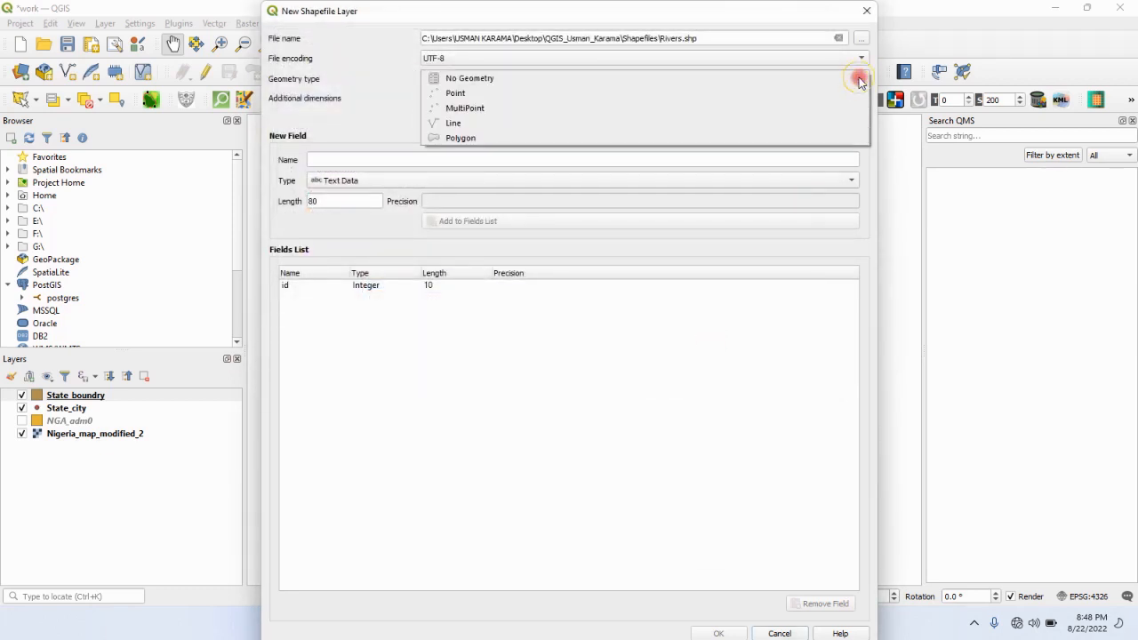
click(830, 123)
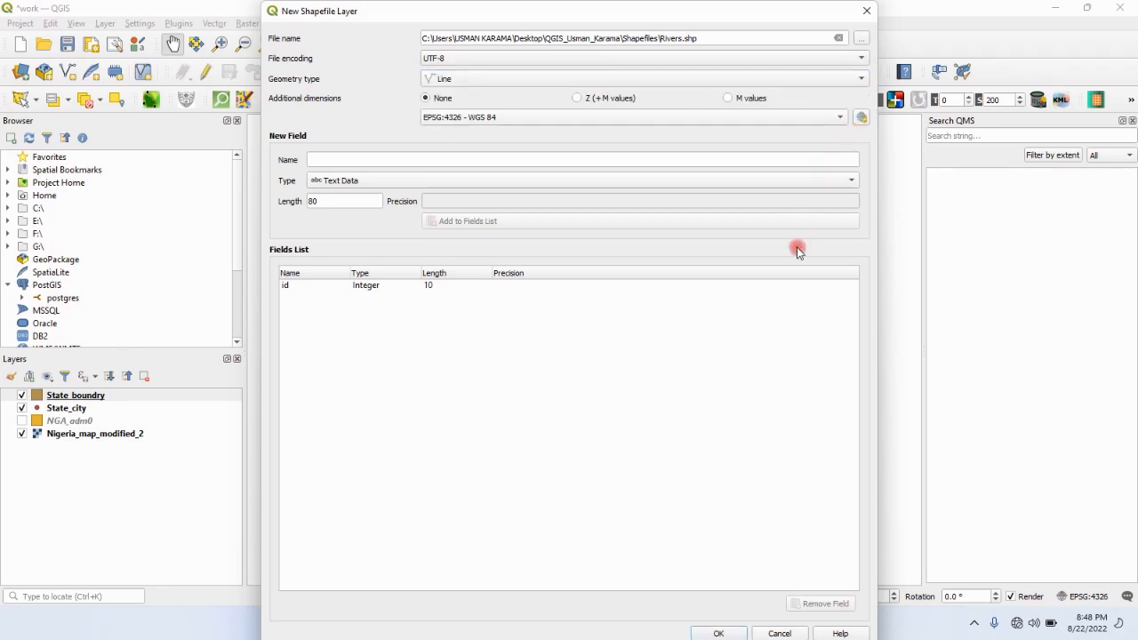
click(804, 162)
text(Name)
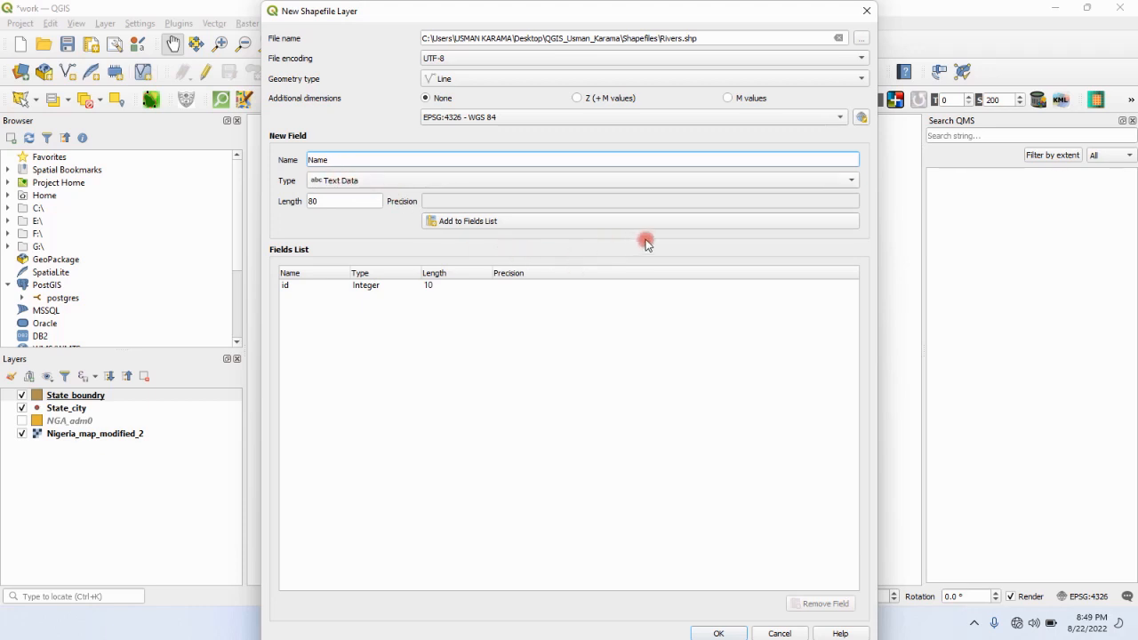
click(725, 223)
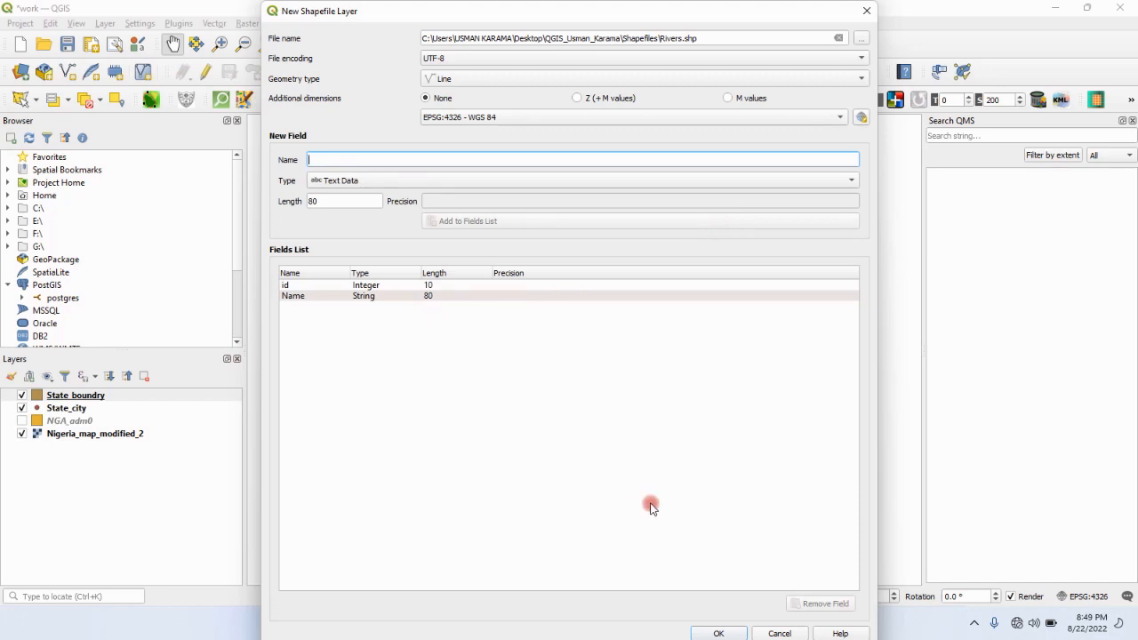
click(717, 632)
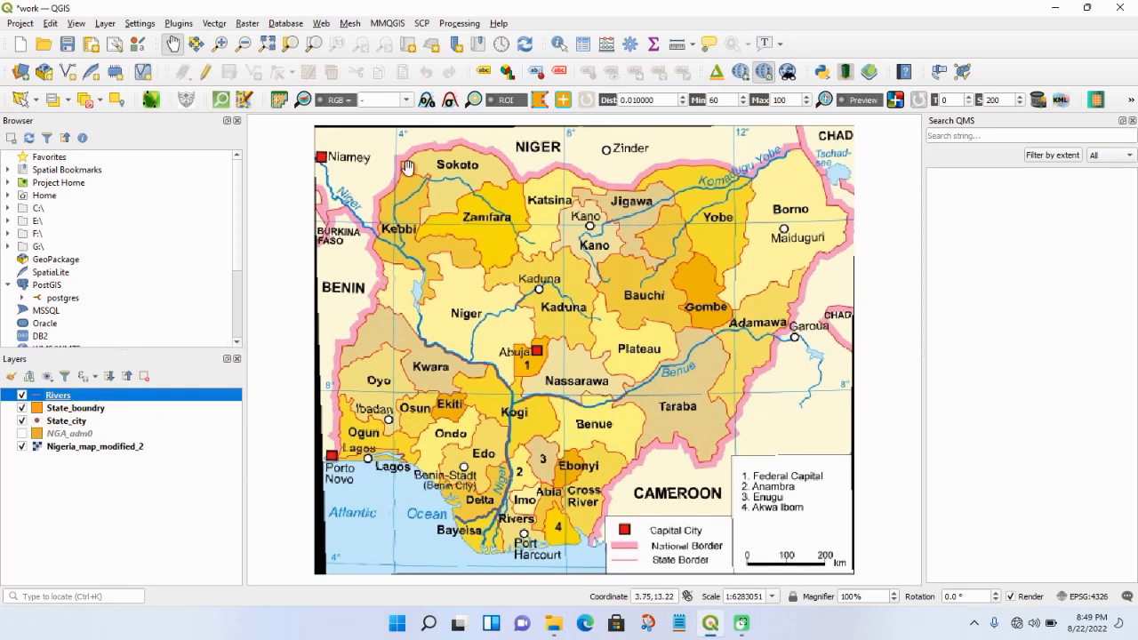
- Enable editing on the State_city layer and add a point on the Kano city marker with id 1 and name Kano
click(66, 423)
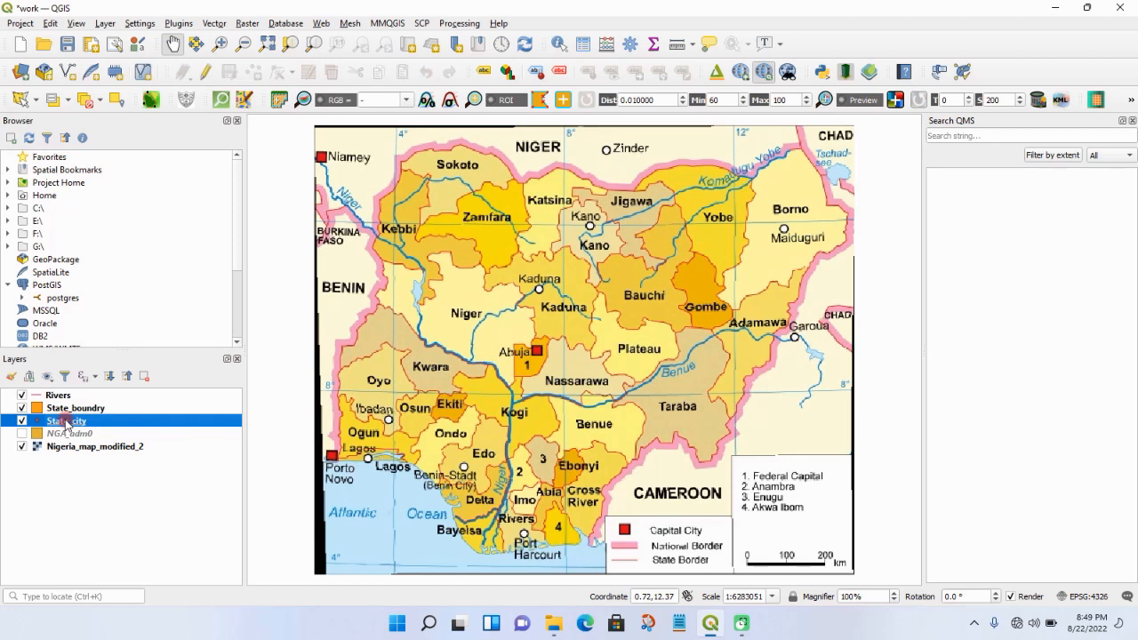
click(204, 75)
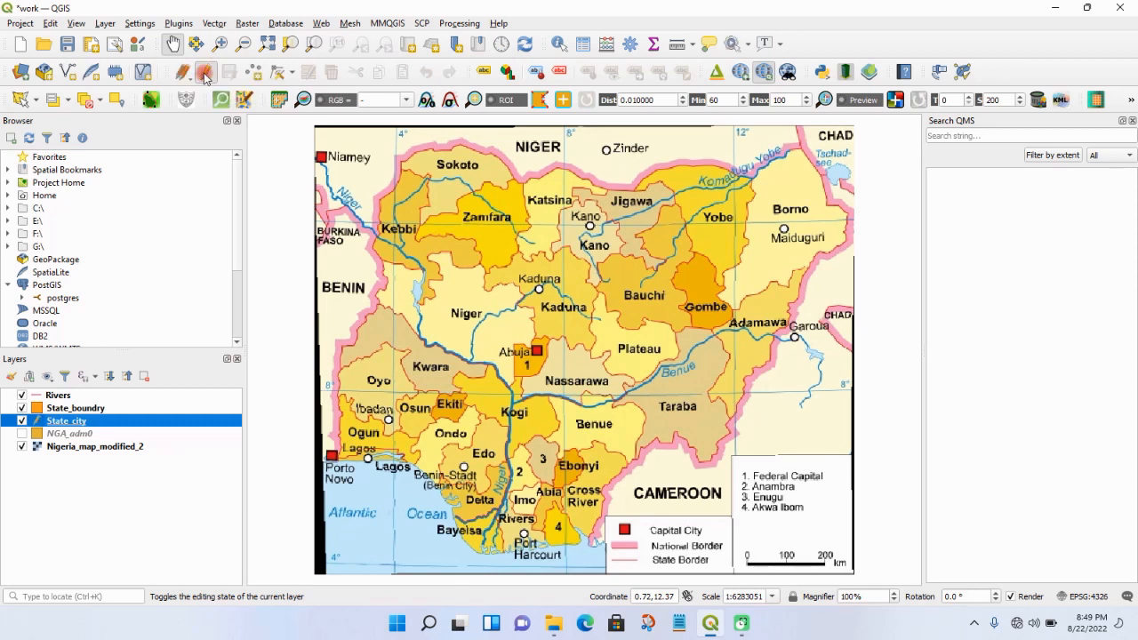
click(255, 73)
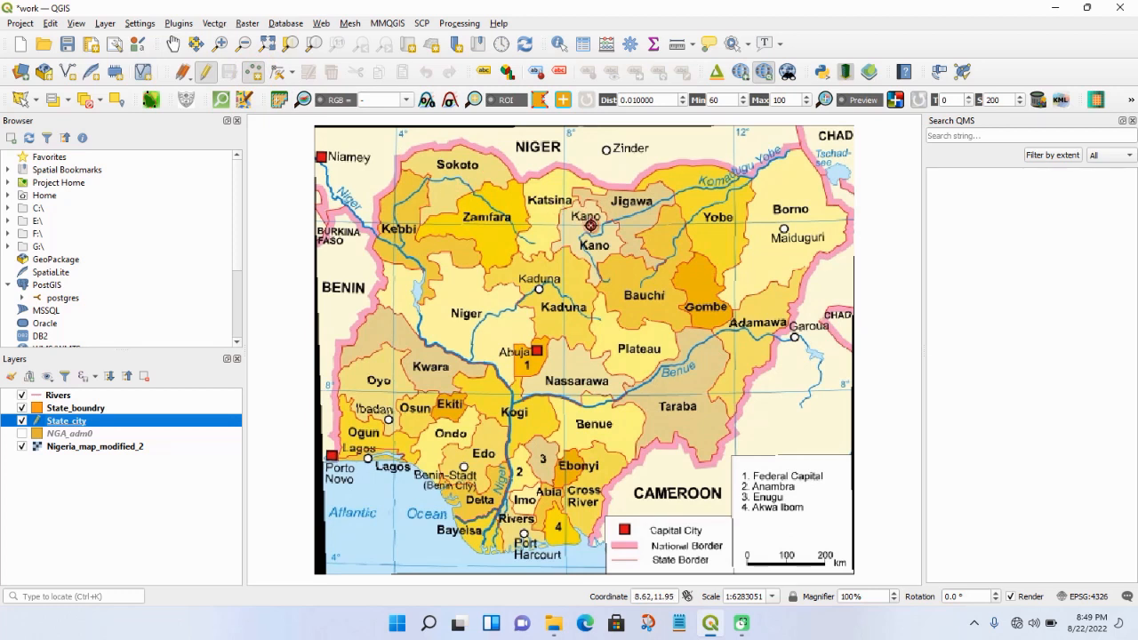
click(590, 225)
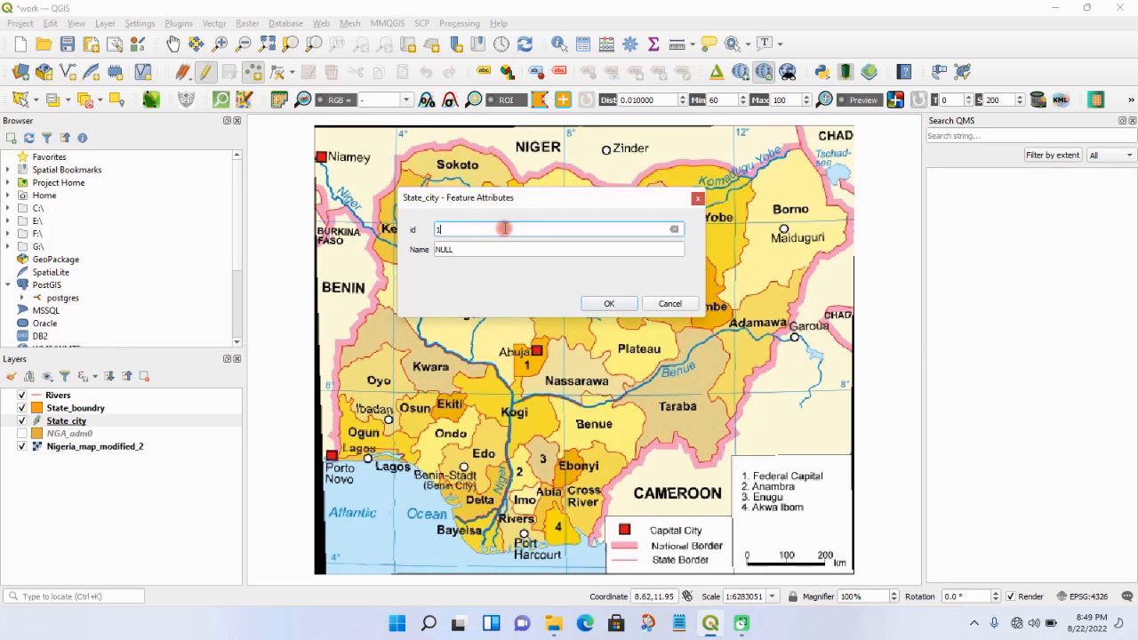
drag(546, 199, 557, 261)
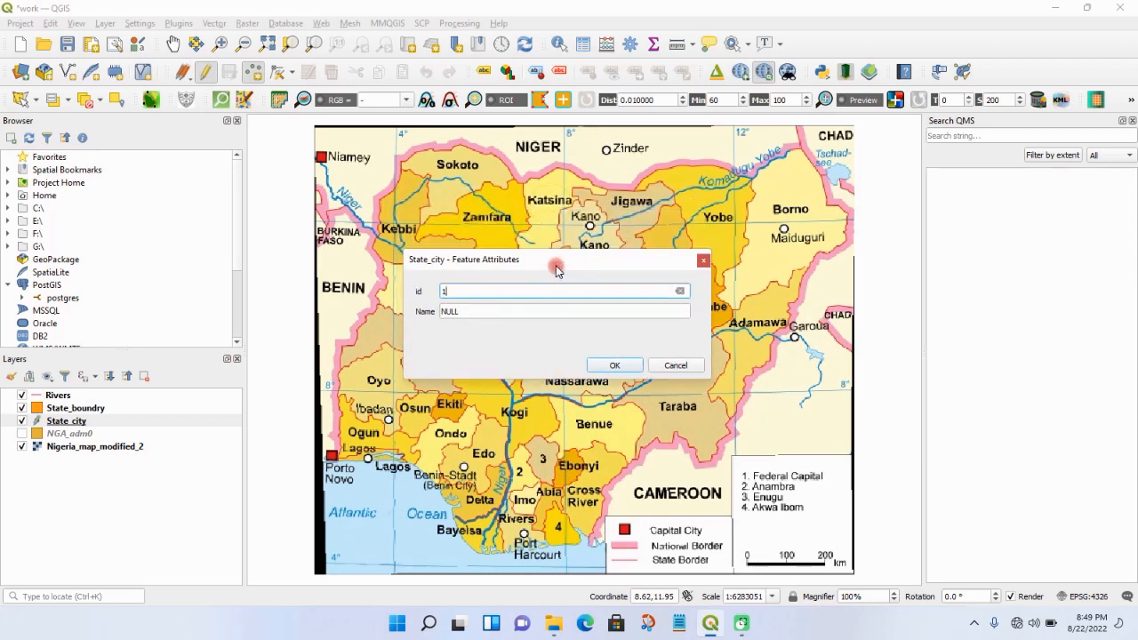
click(473, 311)
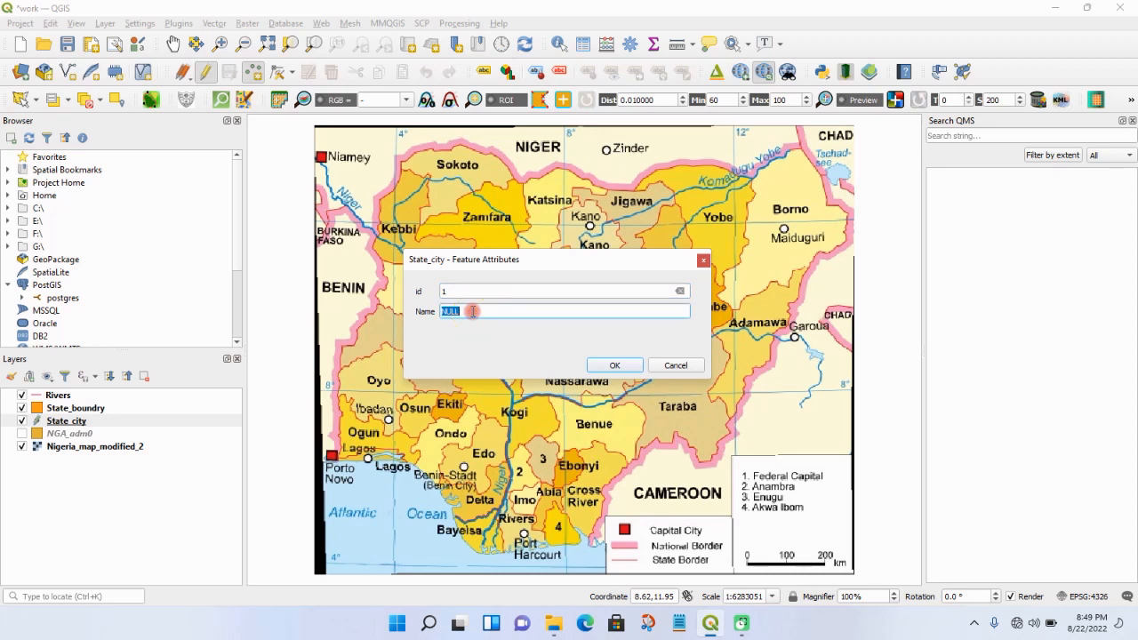
text(Kano)
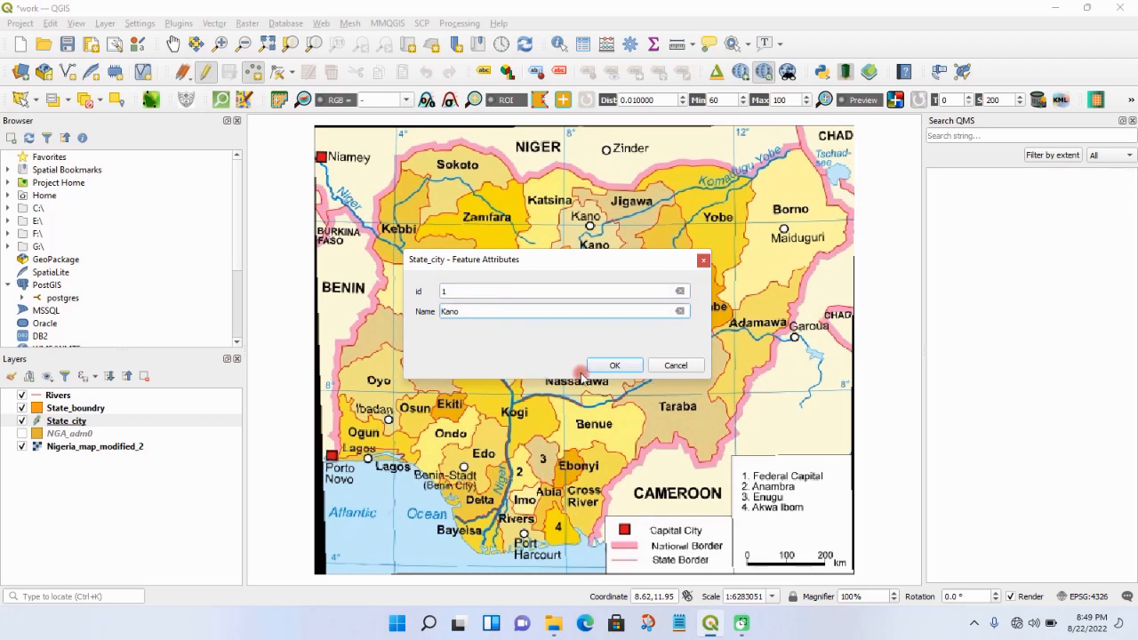
click(613, 365)
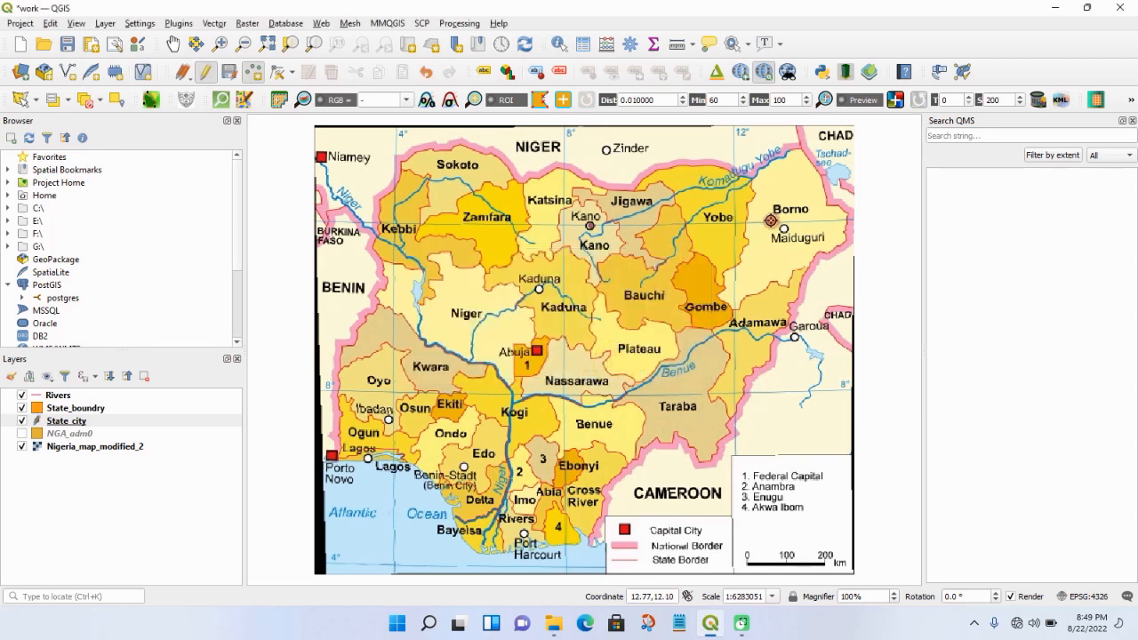
- Add a State_city point on the Maiduguri marker with id 2 and name Borno
click(783, 229)
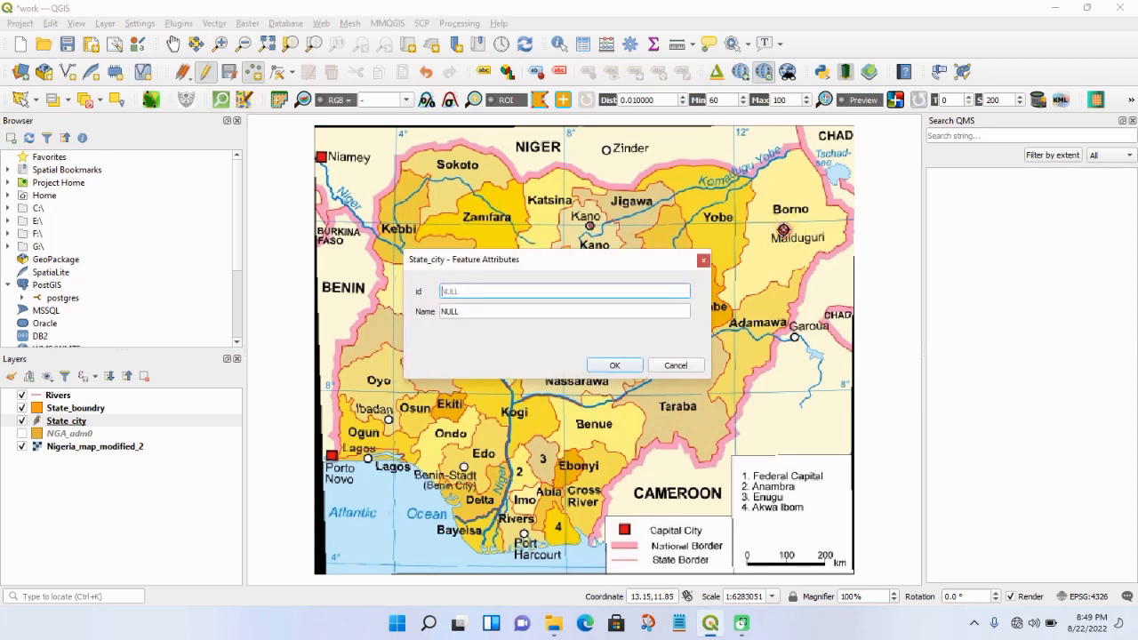
text(2)
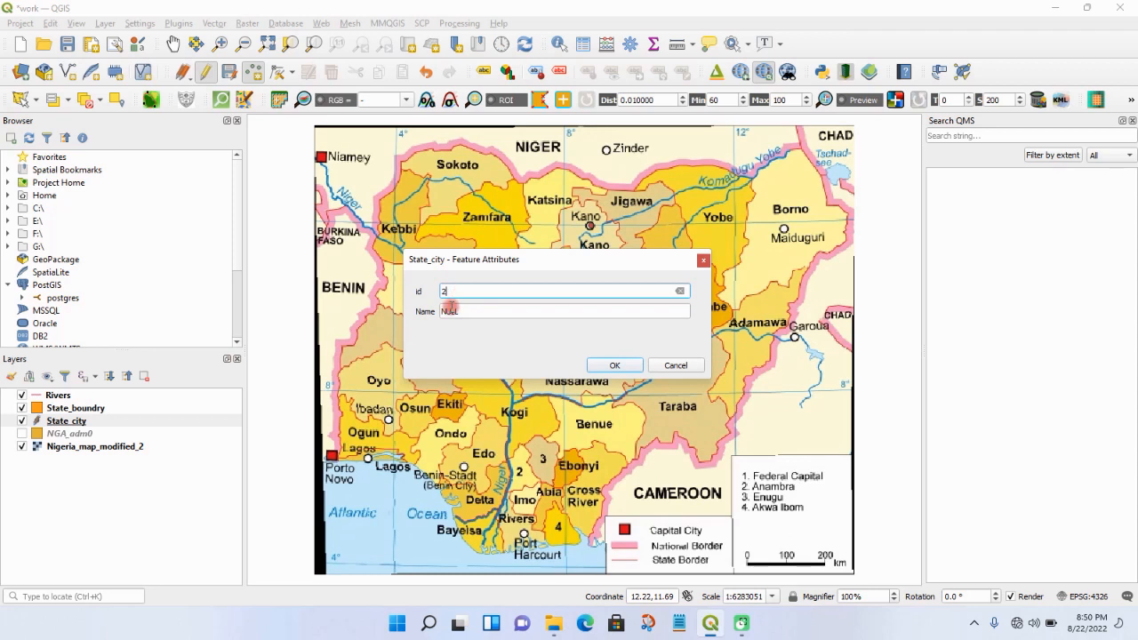
click(449, 310)
text(B)
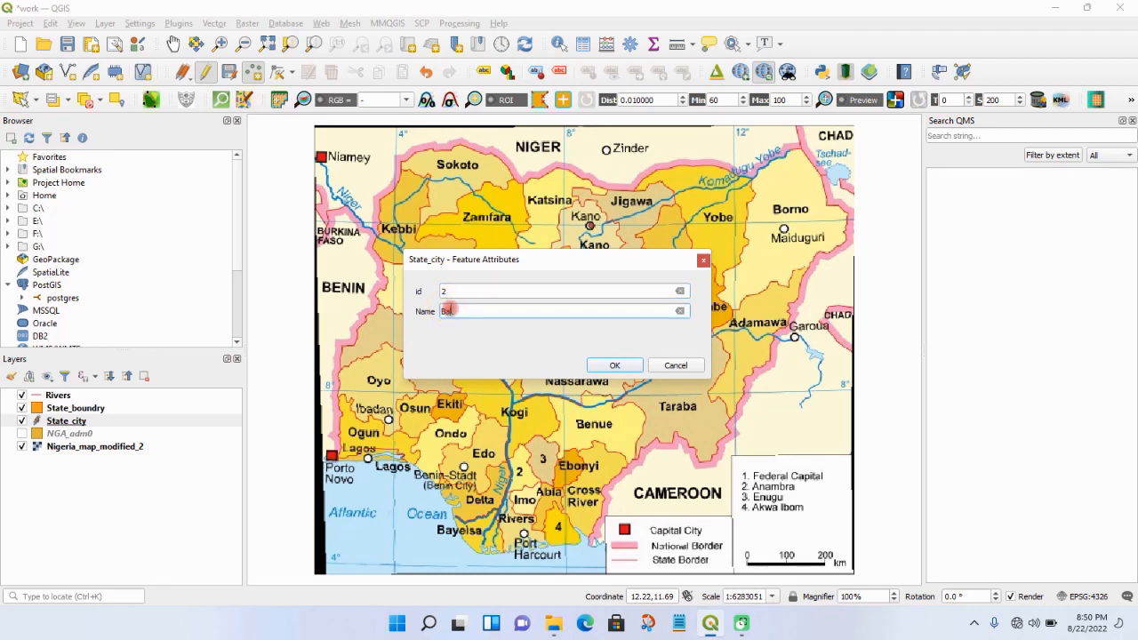
text(orno)
click(612, 366)
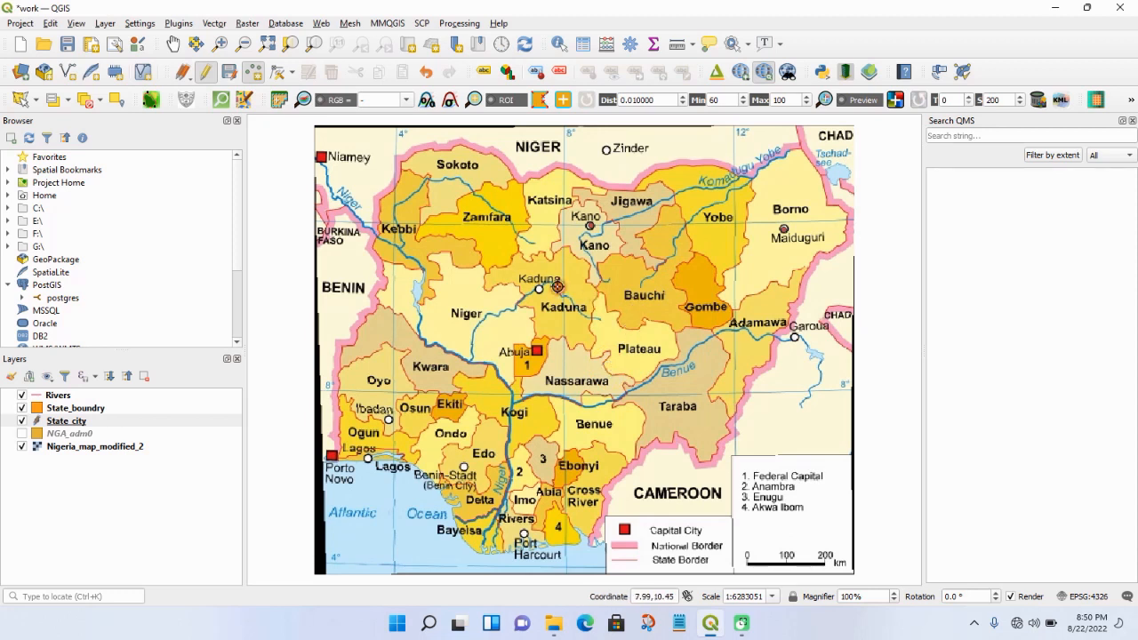
- Add a State_city point on the Kaduna city marker with id 3 and name KAduna
click(539, 291)
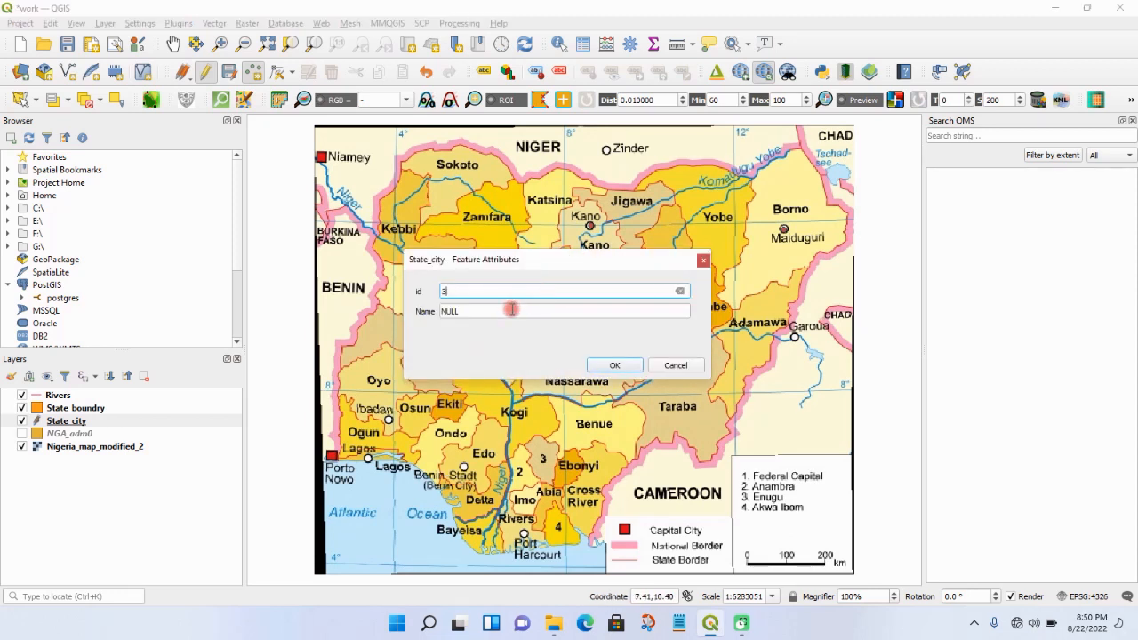
click(513, 309)
text(KAduna)
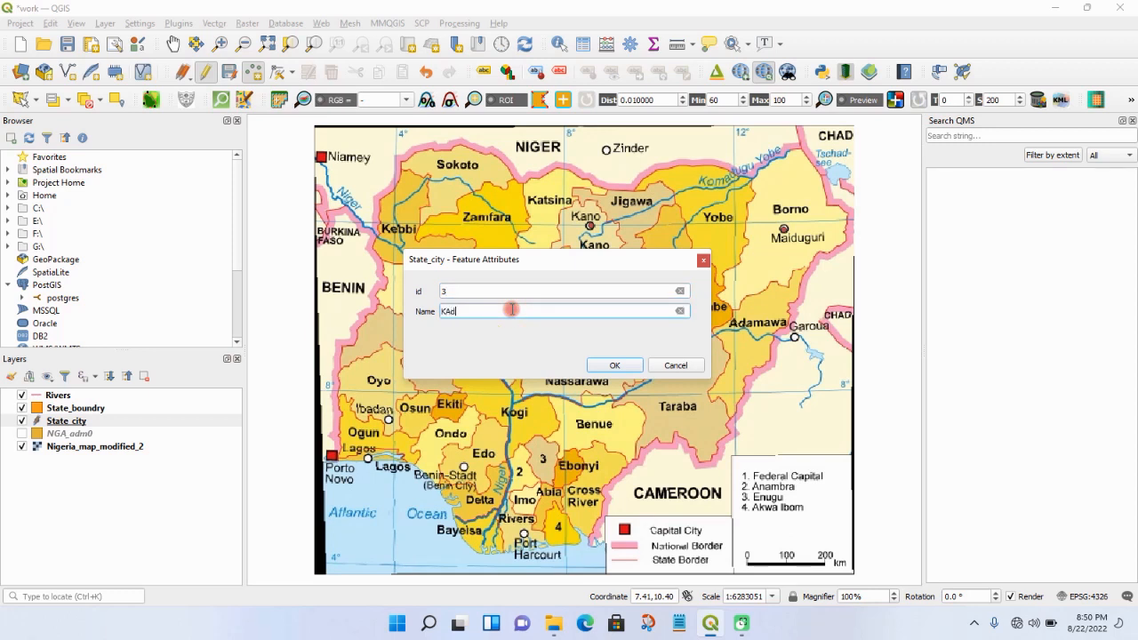
click(602, 371)
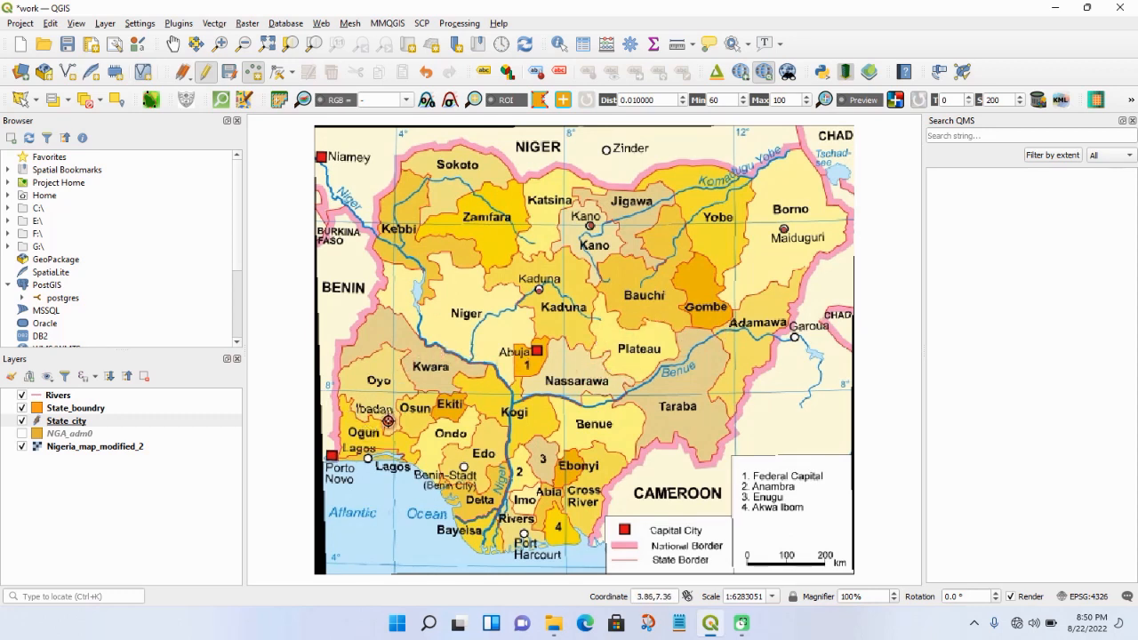
- Add a State_city point on the Ibadan marker with id 4 and name Ibadan
click(388, 420)
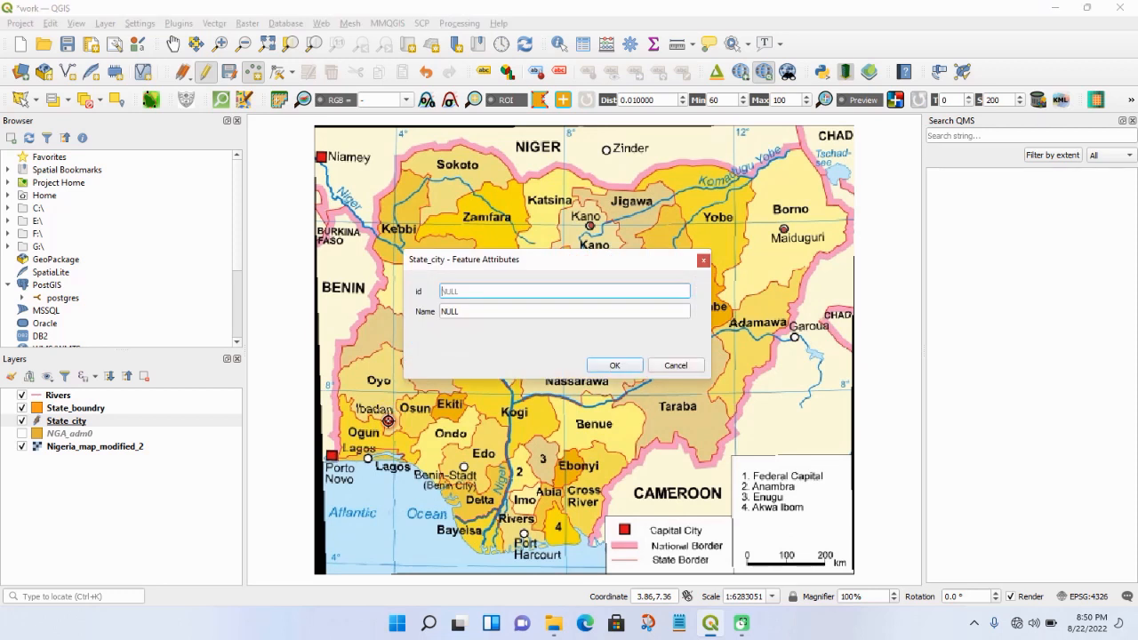
text(4)
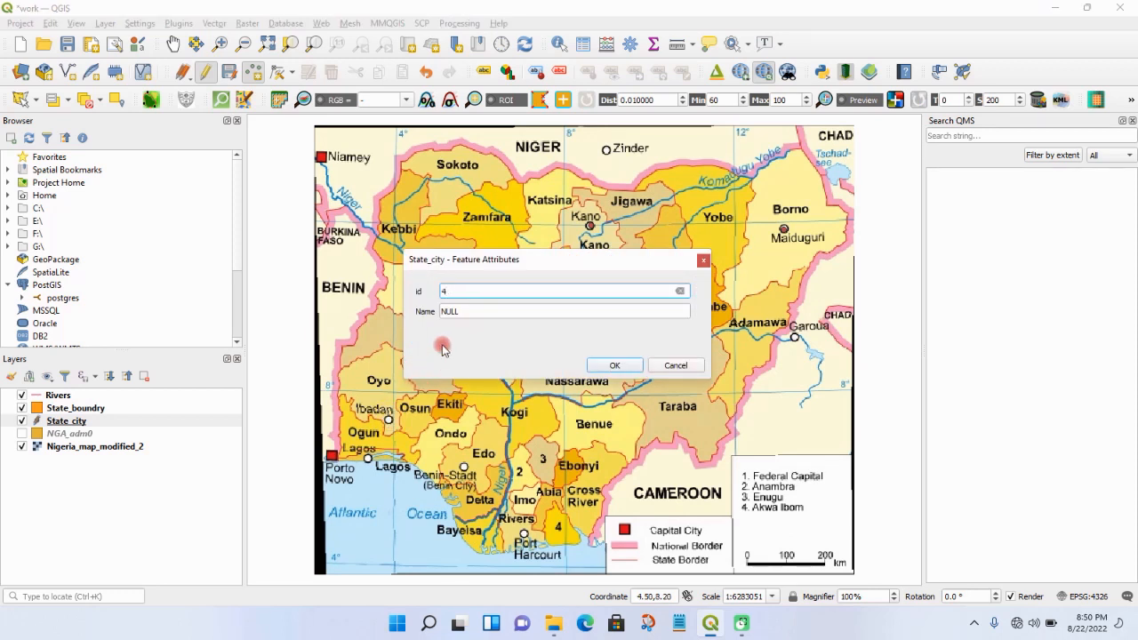
click(458, 311)
text(Ibadan)
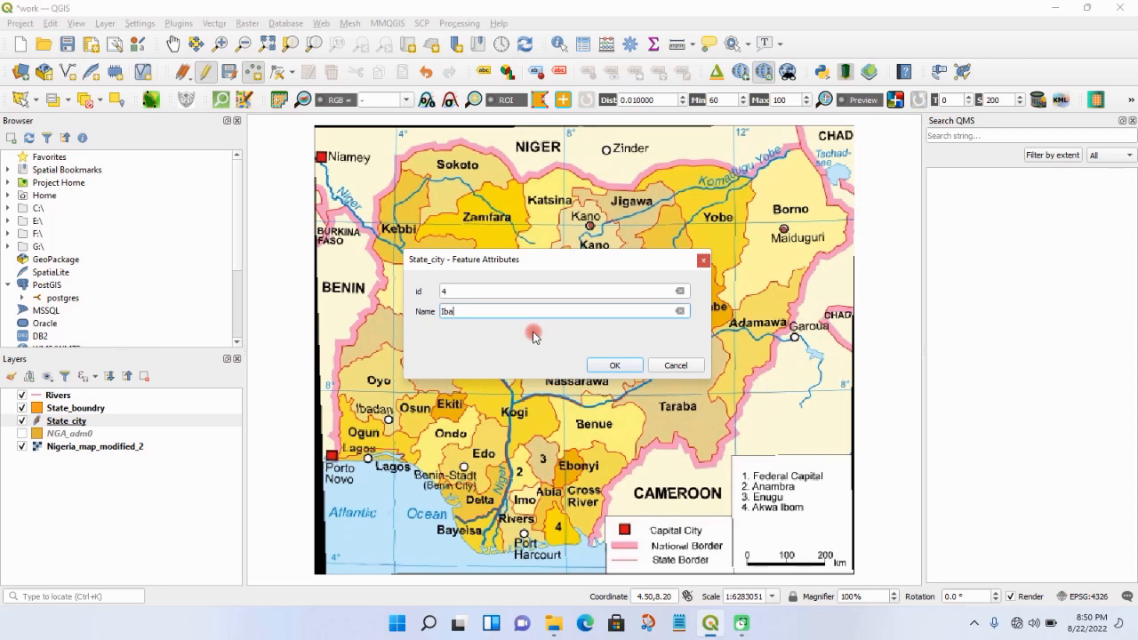
click(598, 363)
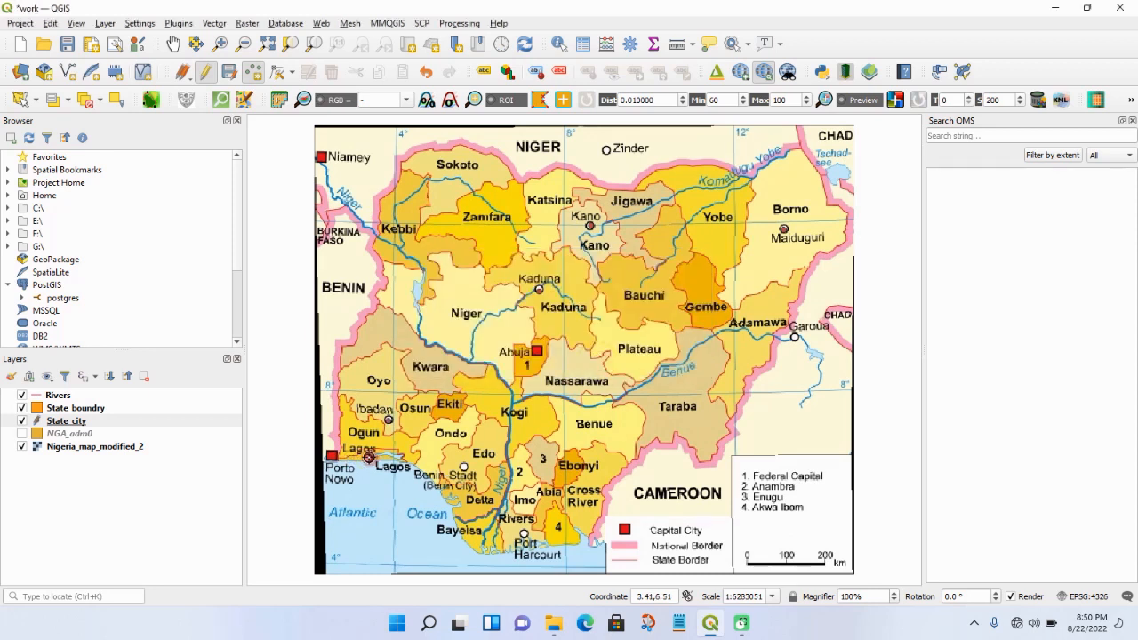
- Add a State_city point on the Lagos city marker with id 5 and name Lagos
click(368, 458)
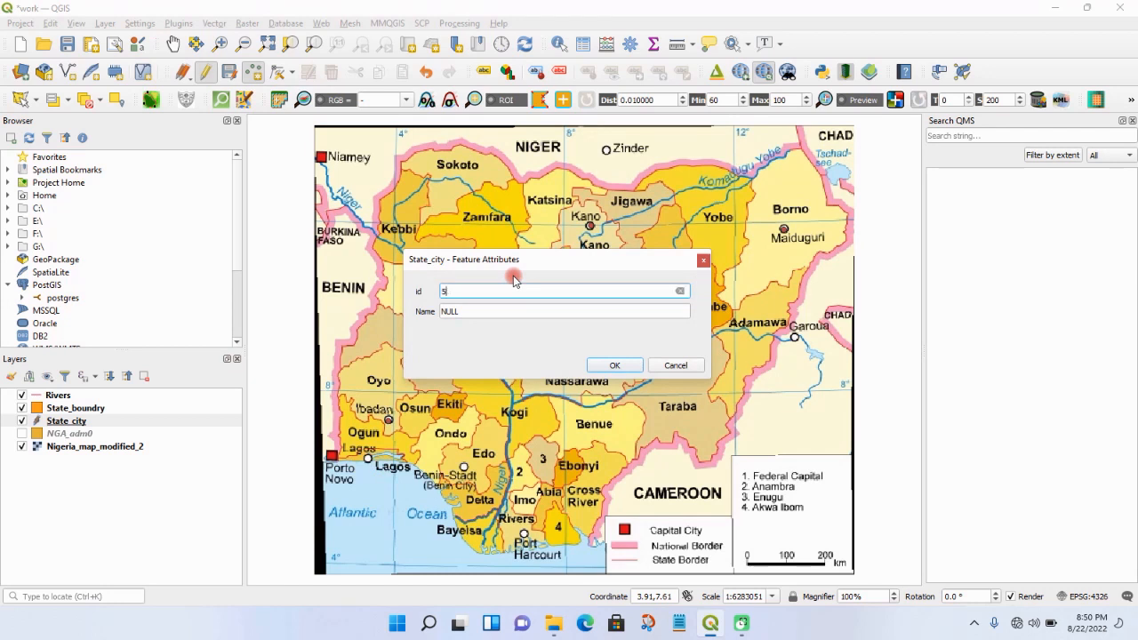
click(483, 311)
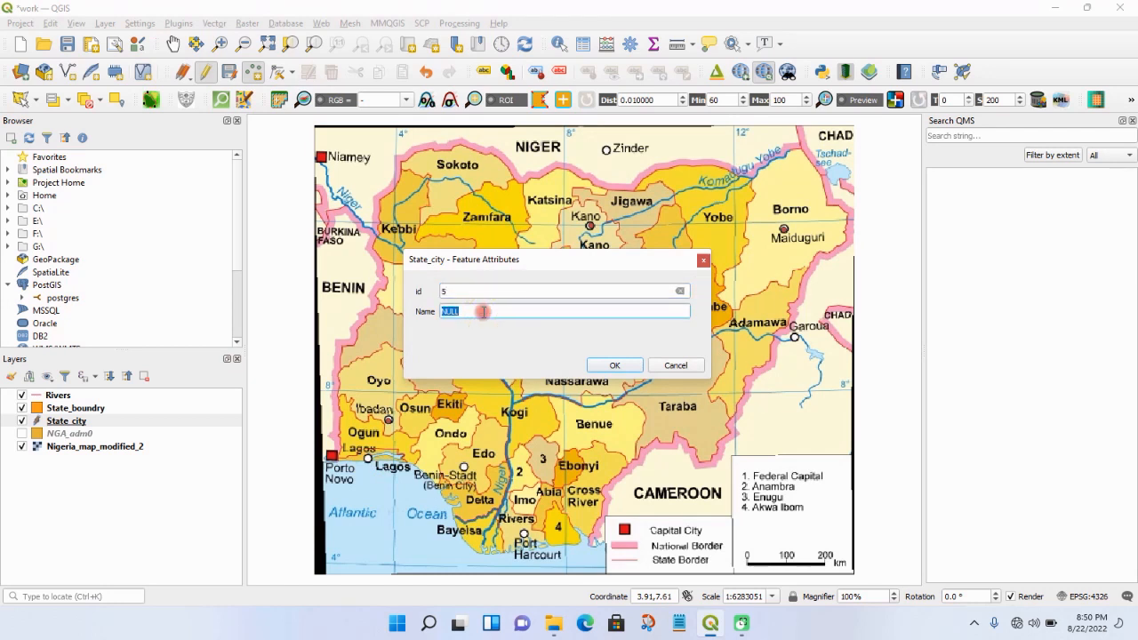
text(Lagos)
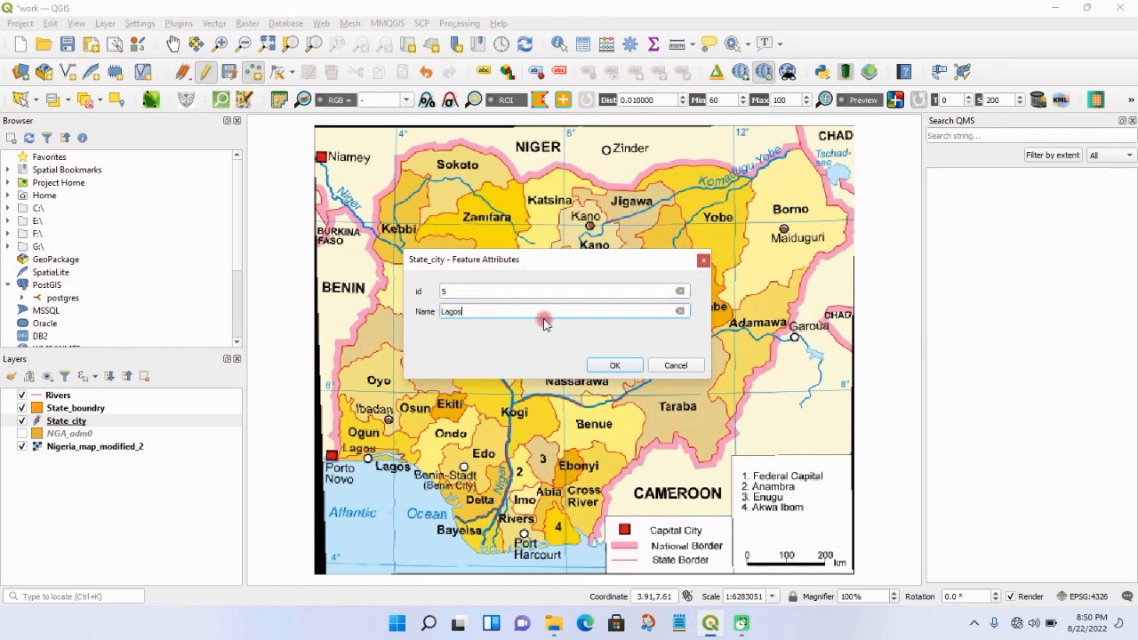
click(605, 365)
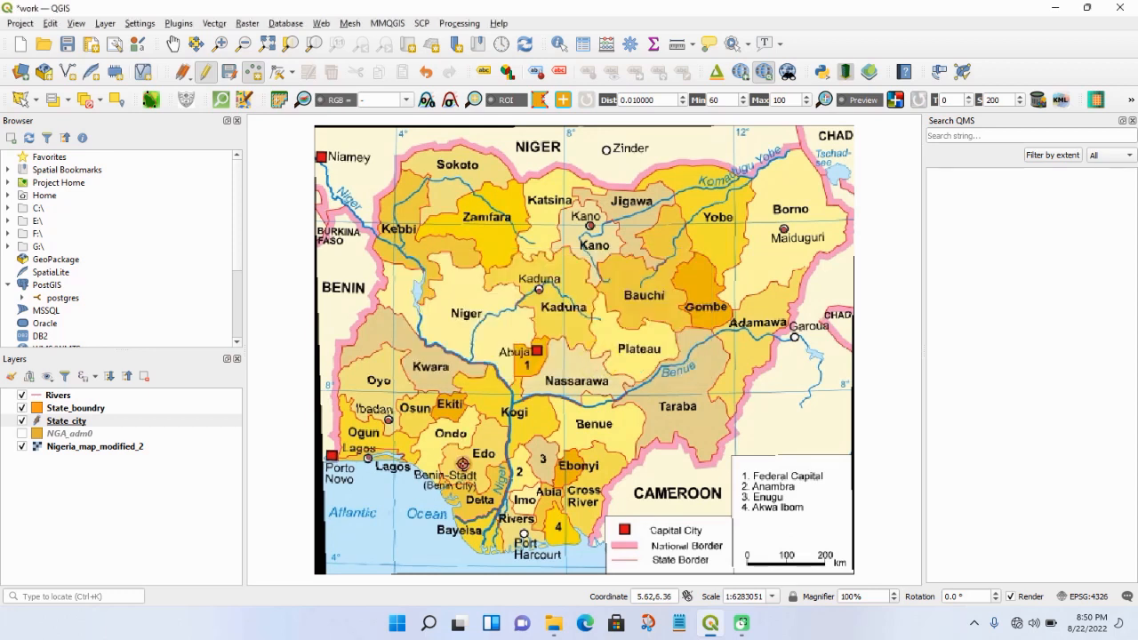
- Add a State_city point on the Benin City marker with id 6 and name Edo
click(464, 466)
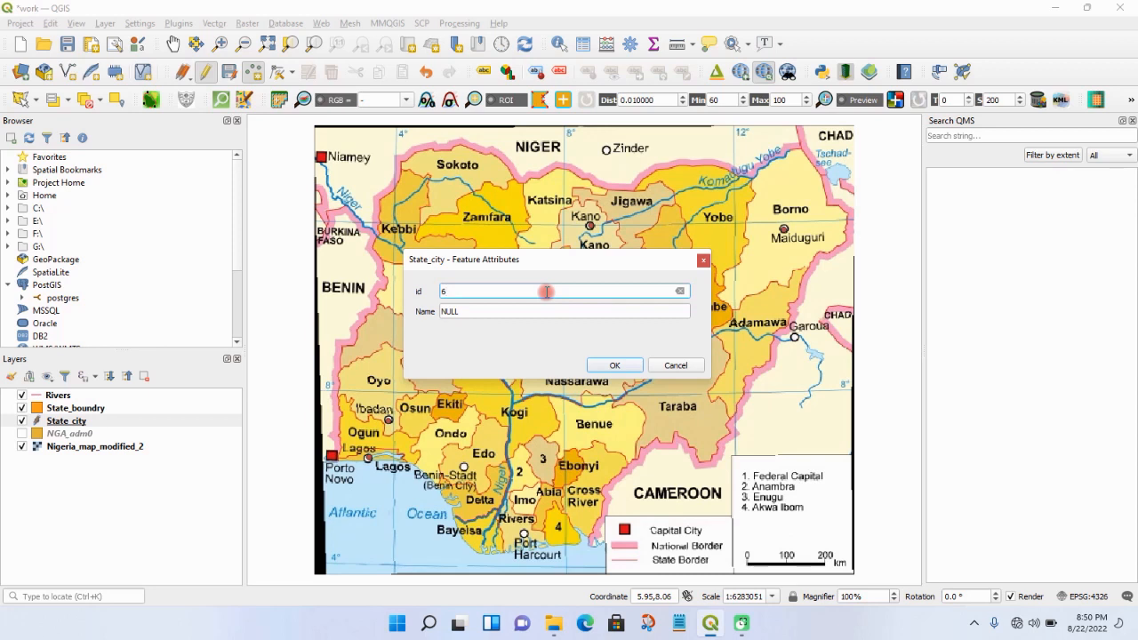
click(528, 310)
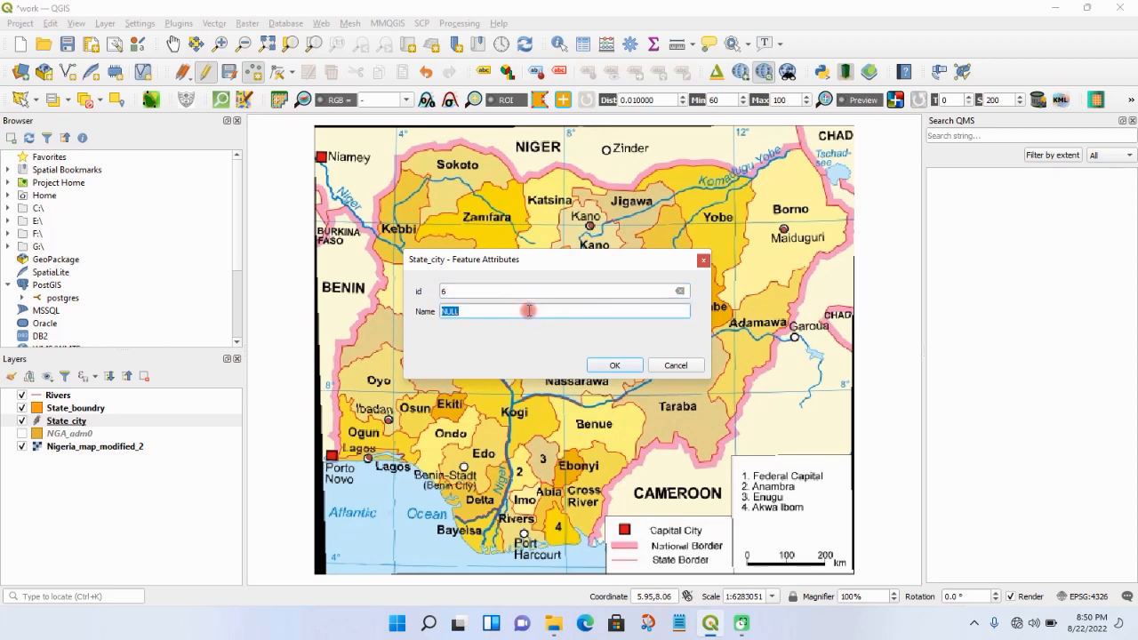
text(Edo)
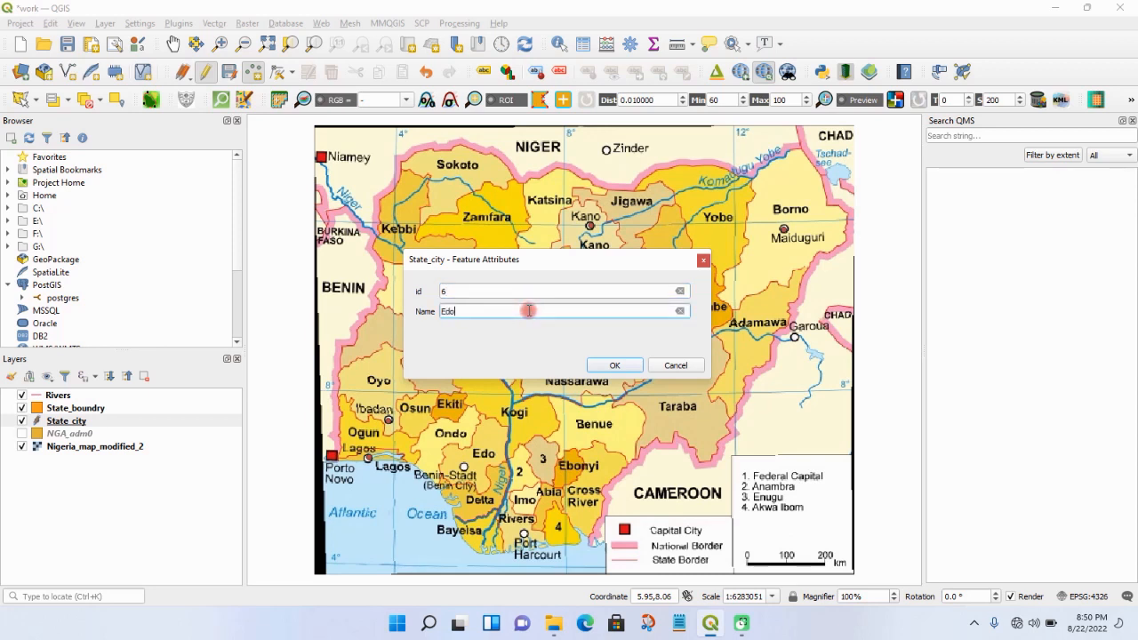
click(598, 363)
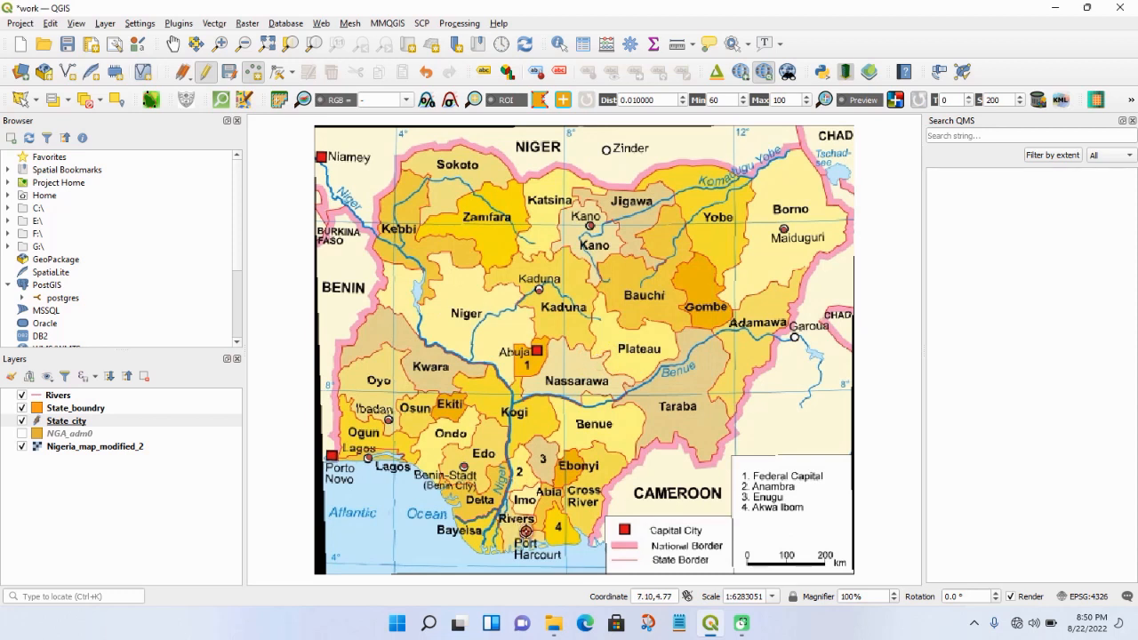
- Add a State_city point on the Port Harcourt marker with id 7 and name Rivers, and save the layer's edits
click(525, 533)
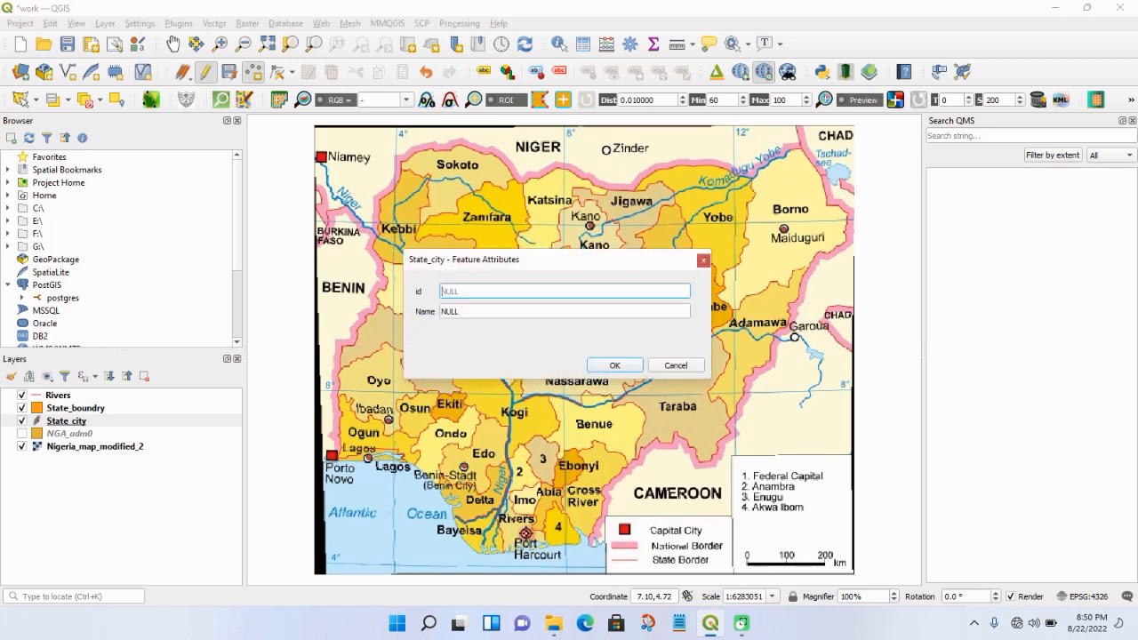
click(499, 310)
text(River)
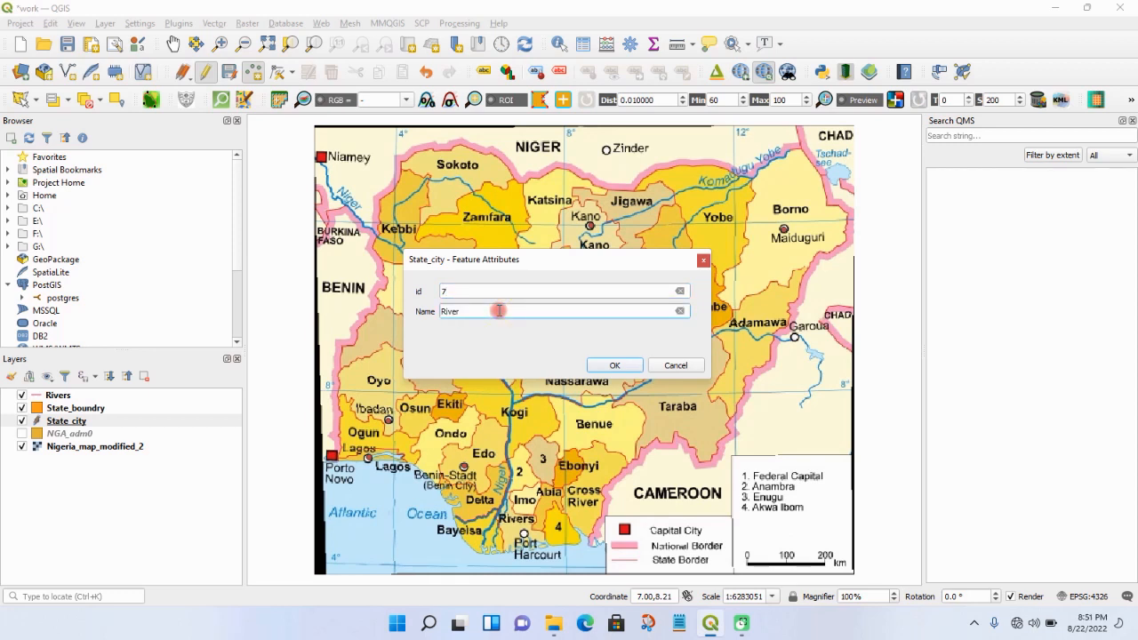
text(s)
click(605, 365)
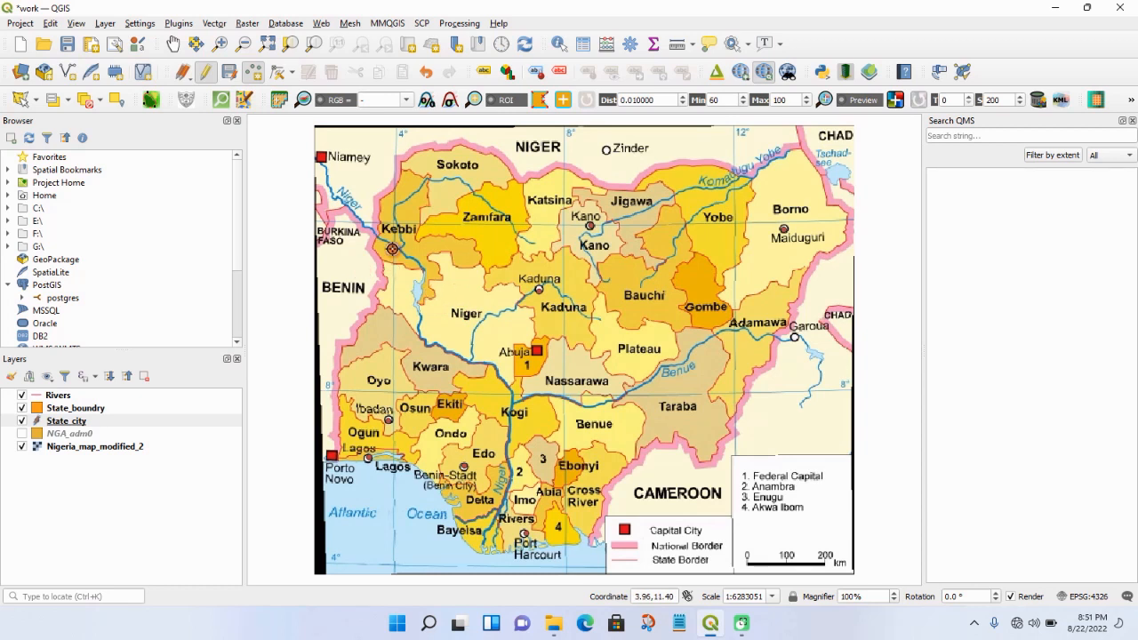
click(205, 73)
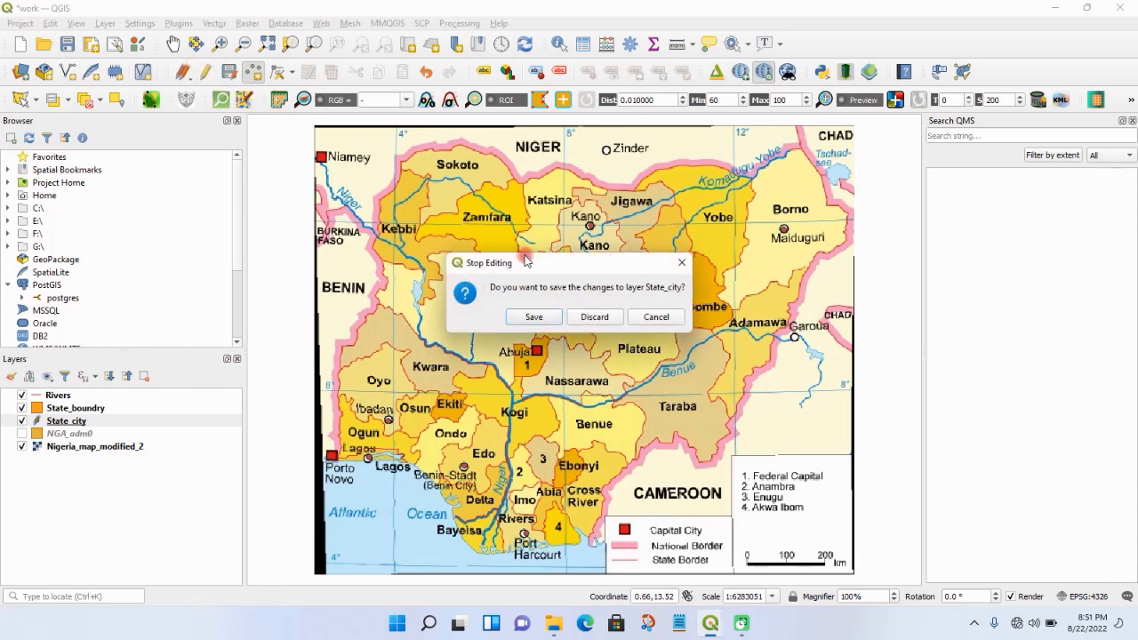
click(537, 317)
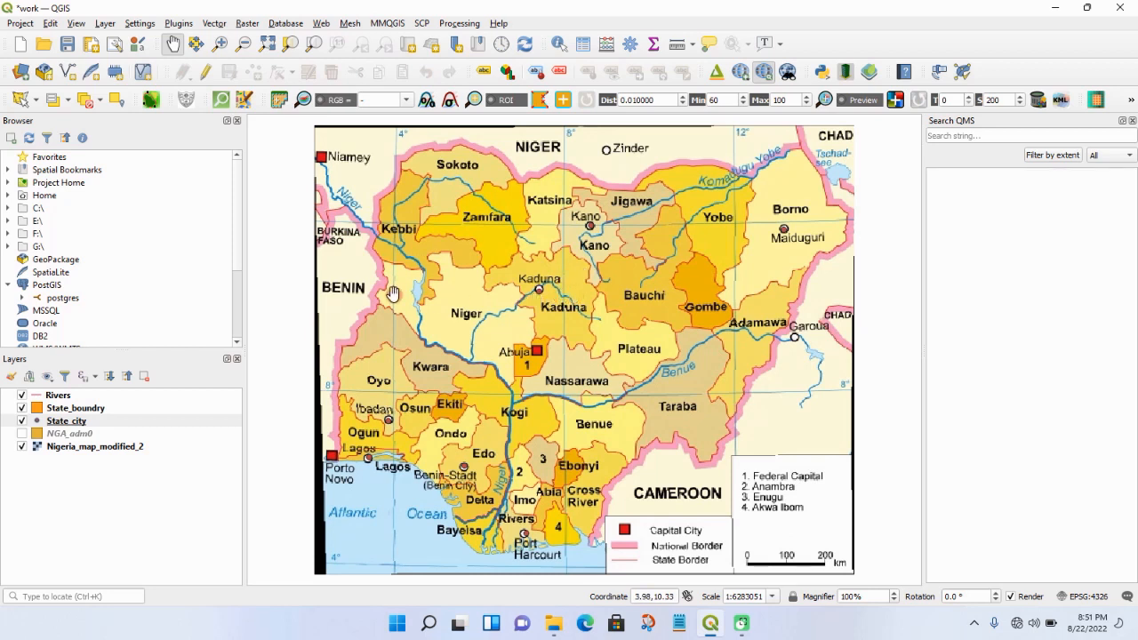
- Digitize the upper Niger in the Rivers layer from Kebbi's western border to the Kogi confluence, with id 1 and name River Niger
click(51, 397)
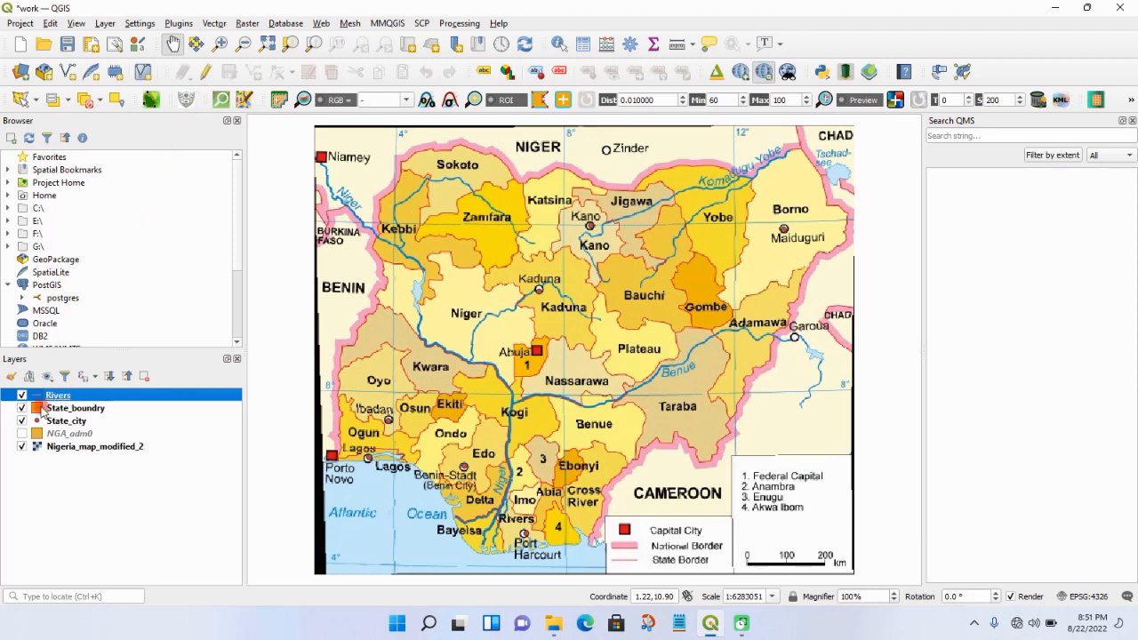
click(207, 72)
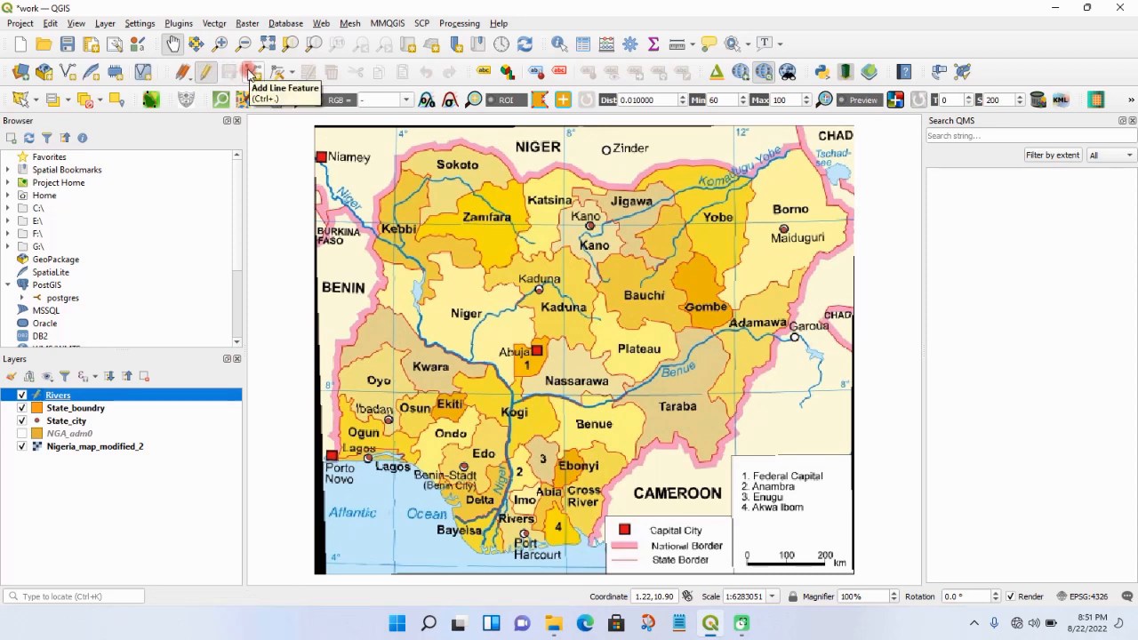
click(250, 73)
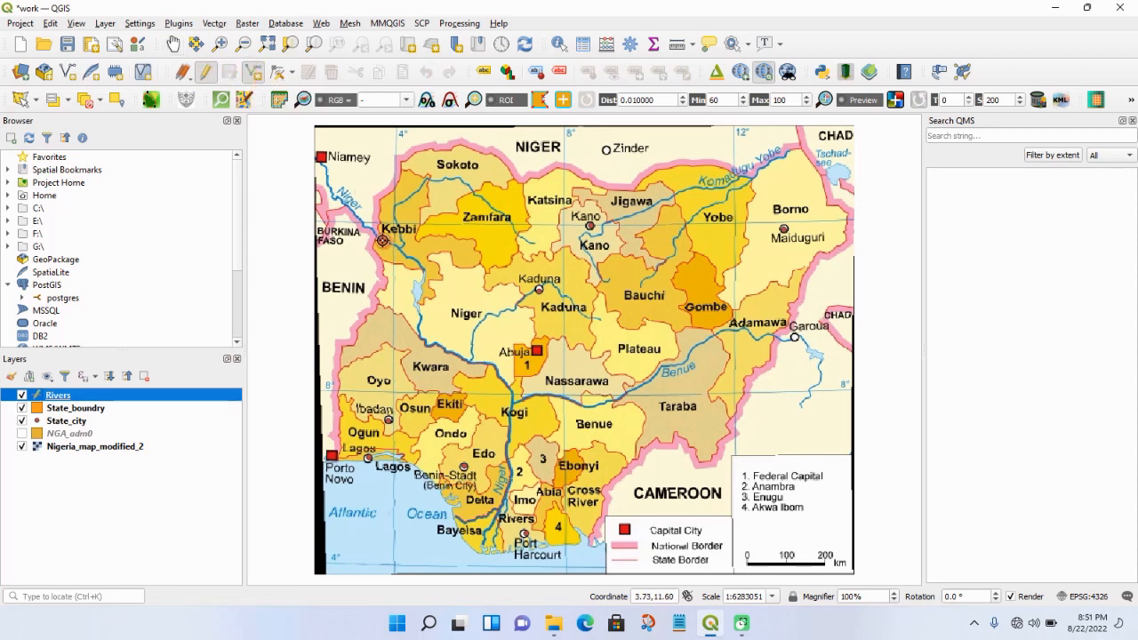
click(380, 237)
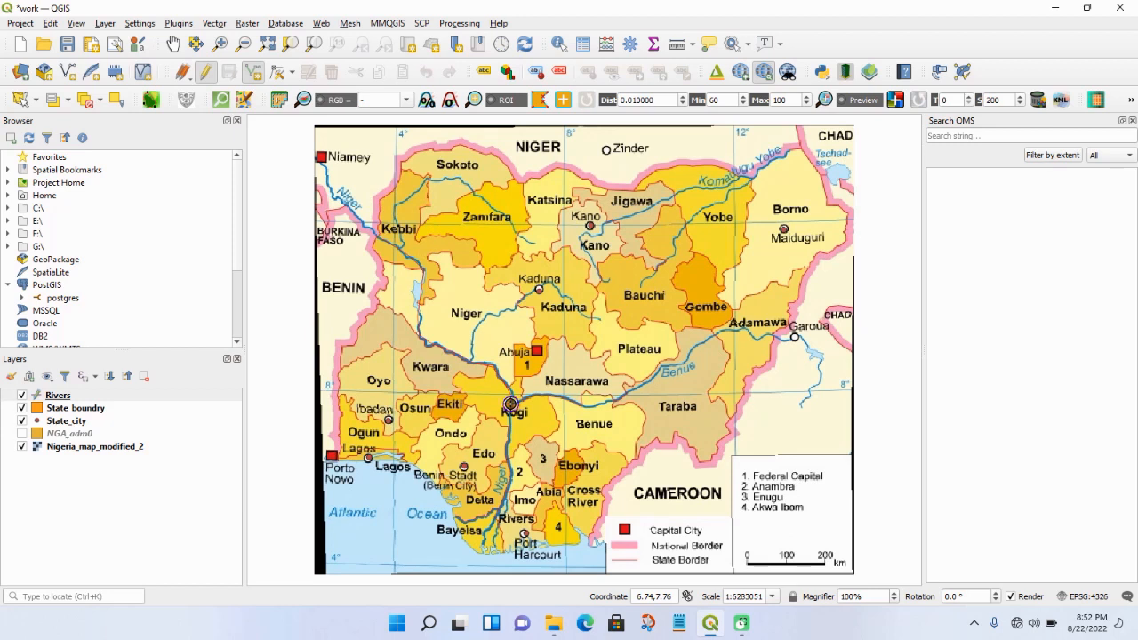
right_click(510, 404)
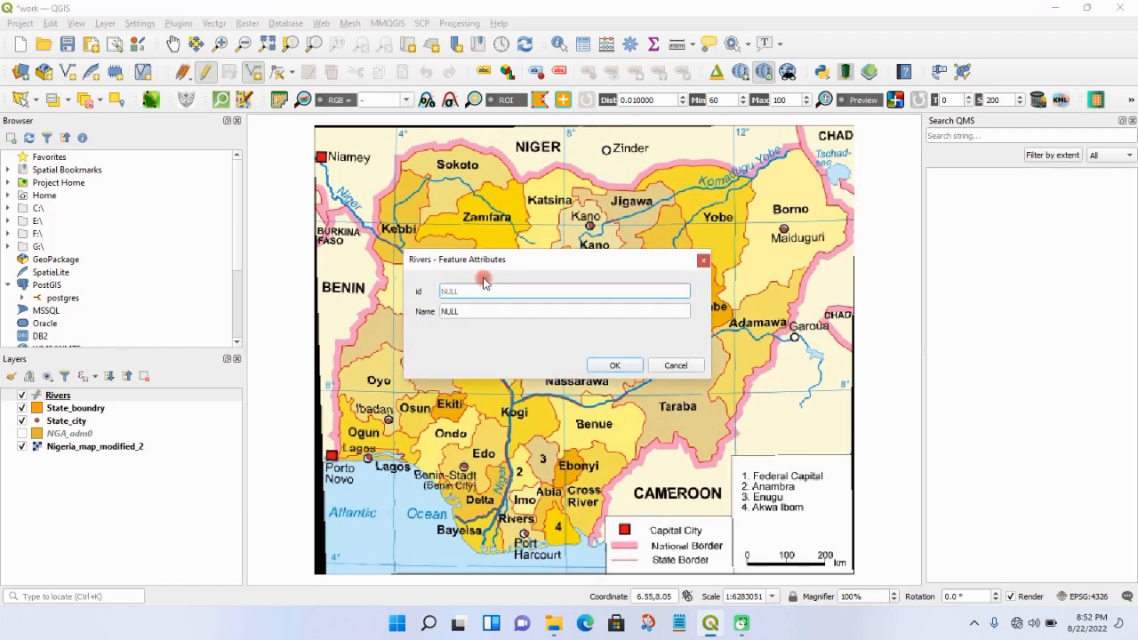
text(1)
drag(501, 262, 626, 223)
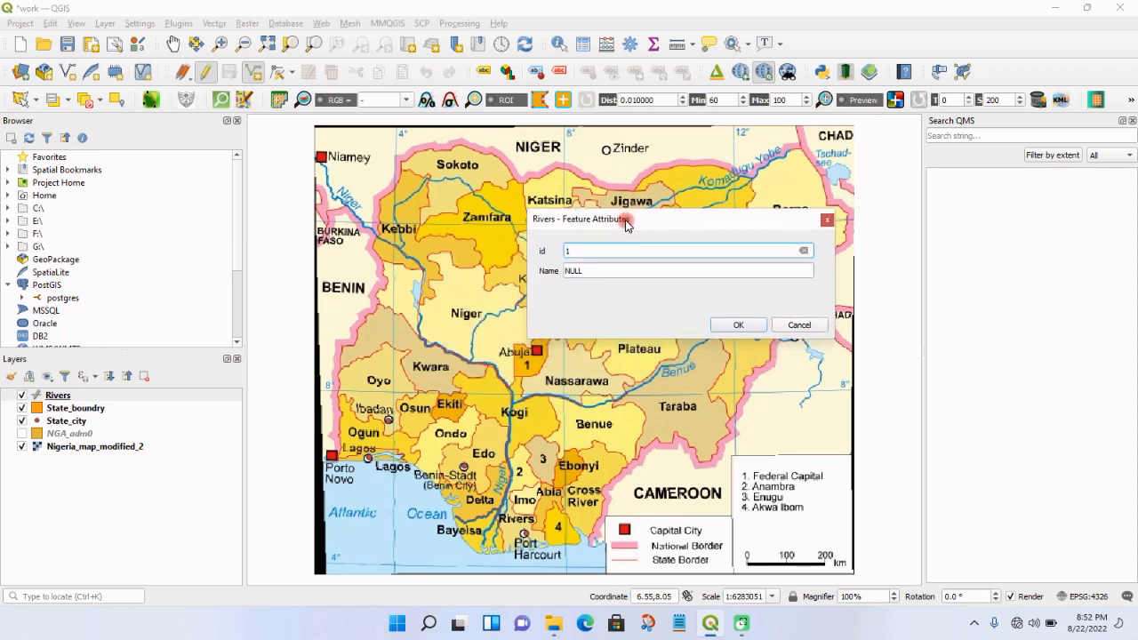
click(592, 273)
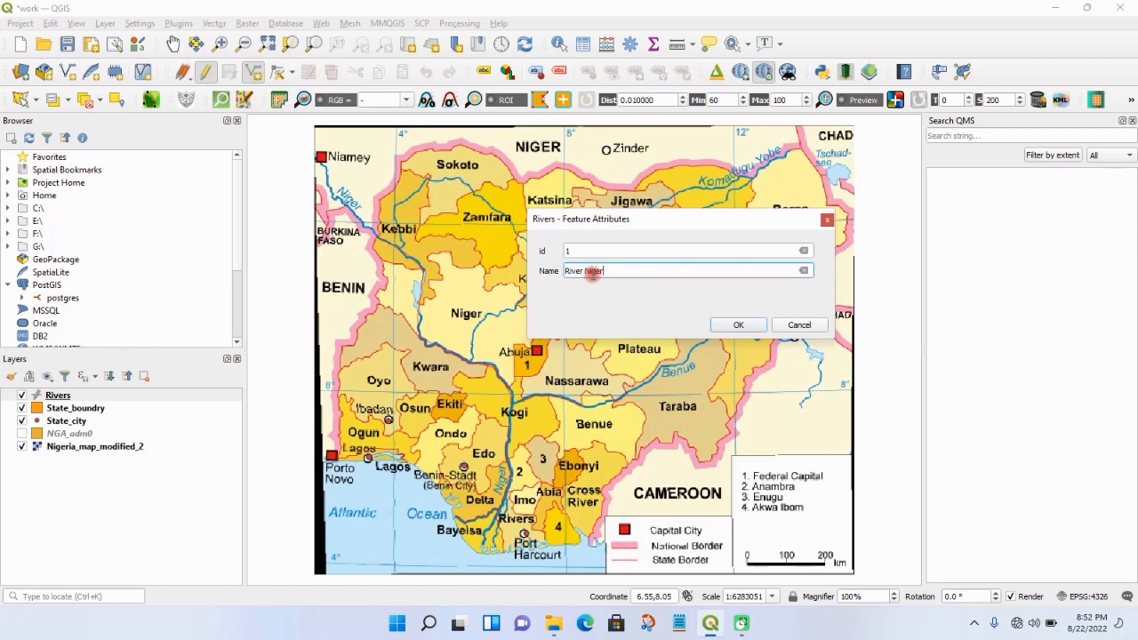
click(740, 326)
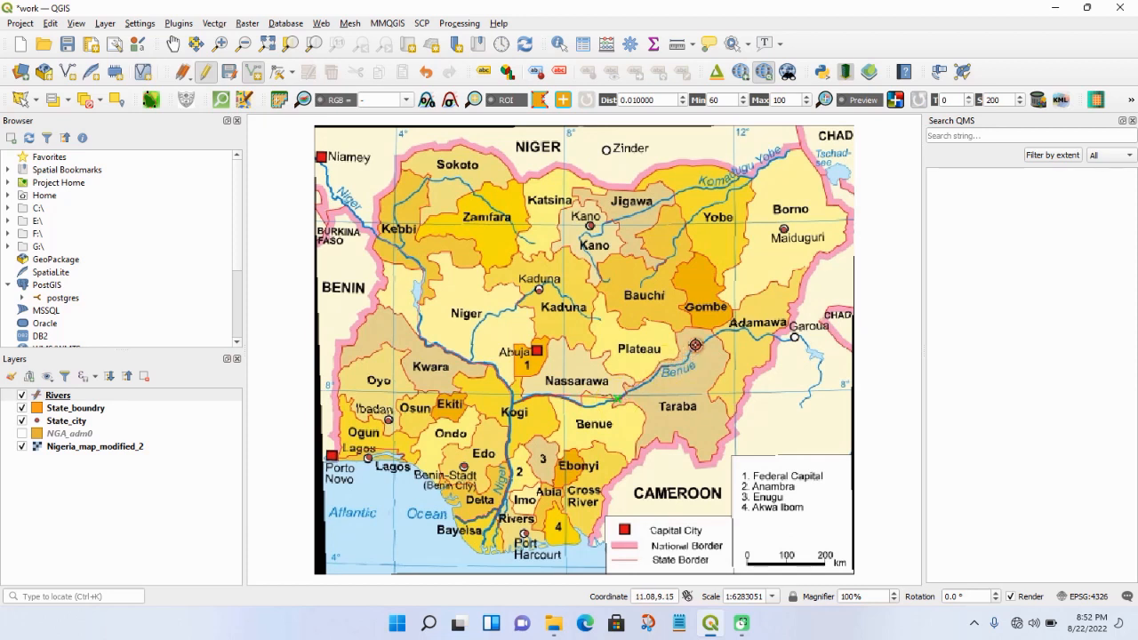
- Digitize the Benue in the Rivers layer from the Kogi confluence to the border near Garoua, with id 2 and name River Benue
click(721, 331)
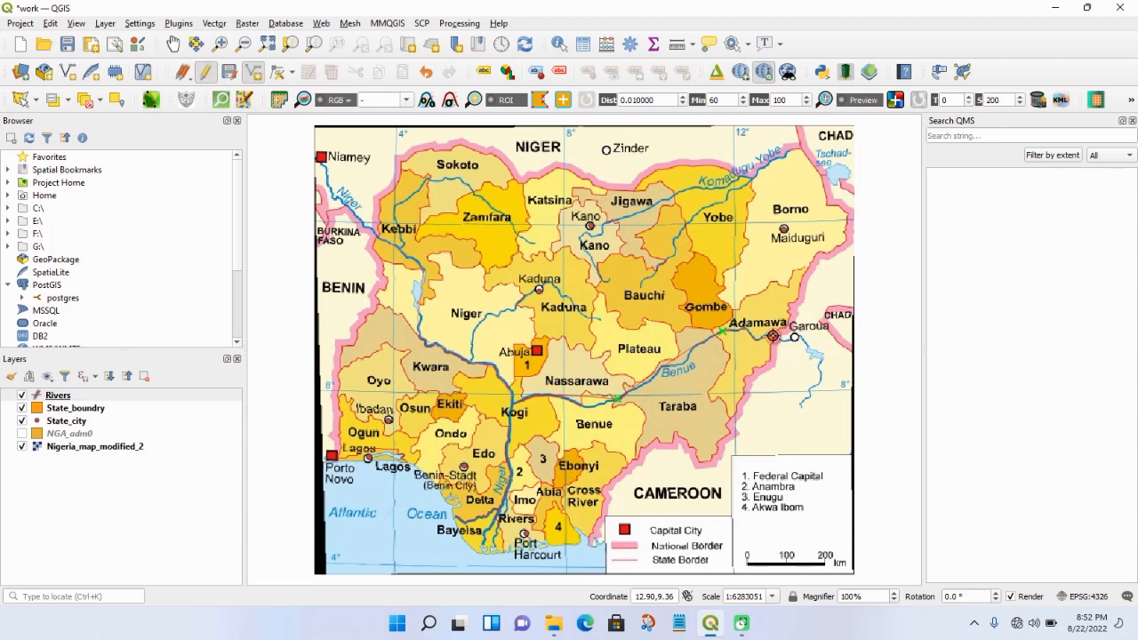
right_click(772, 335)
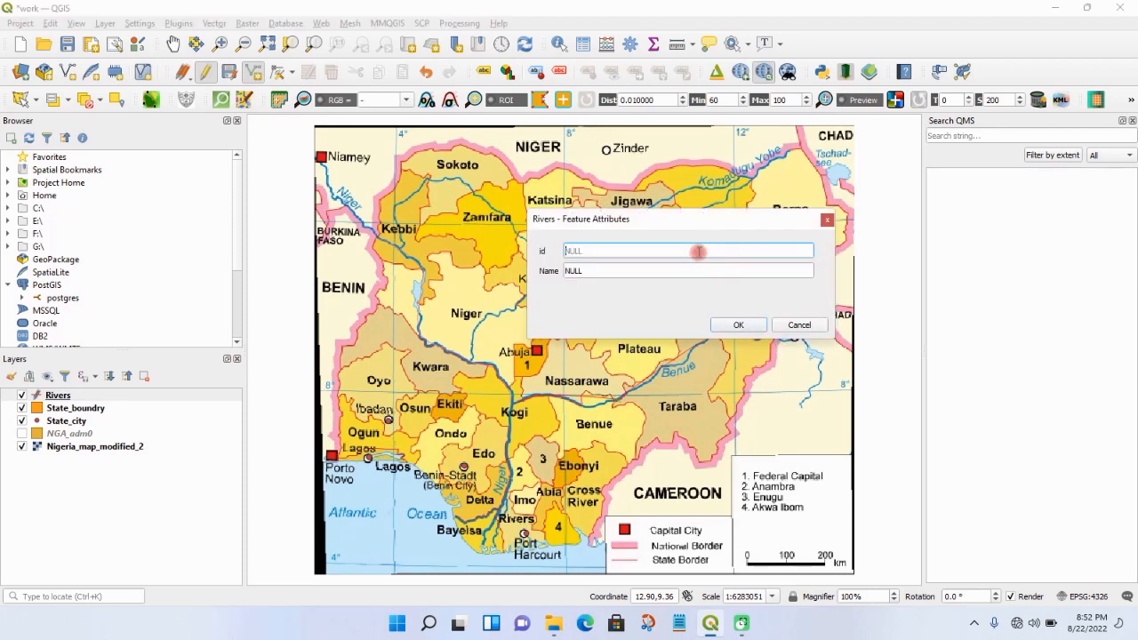
text(2)
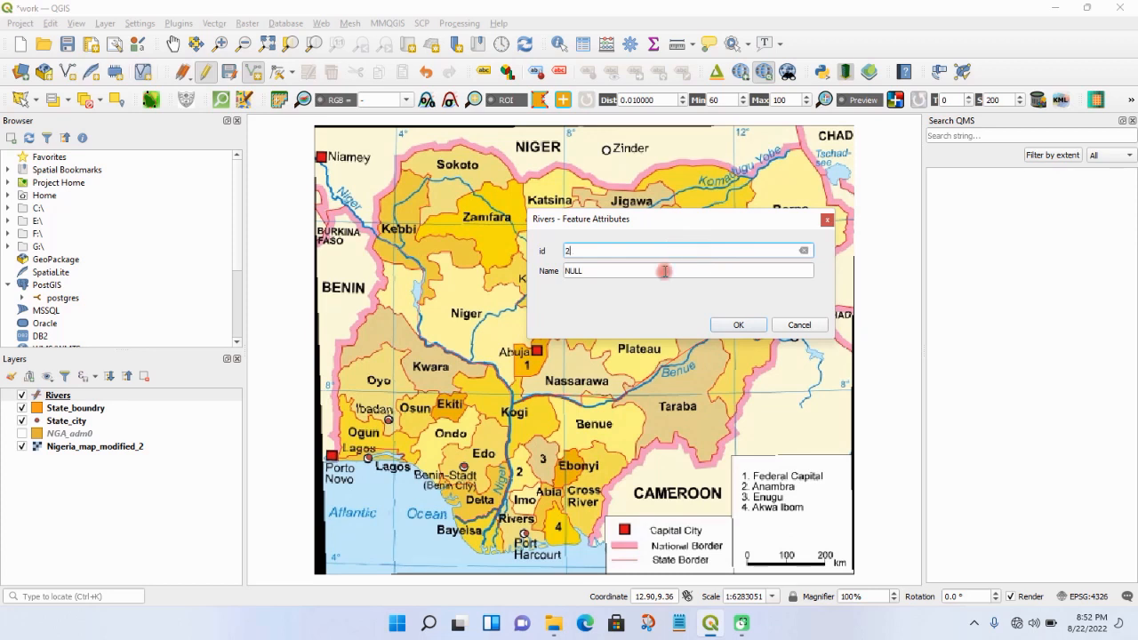
click(664, 273)
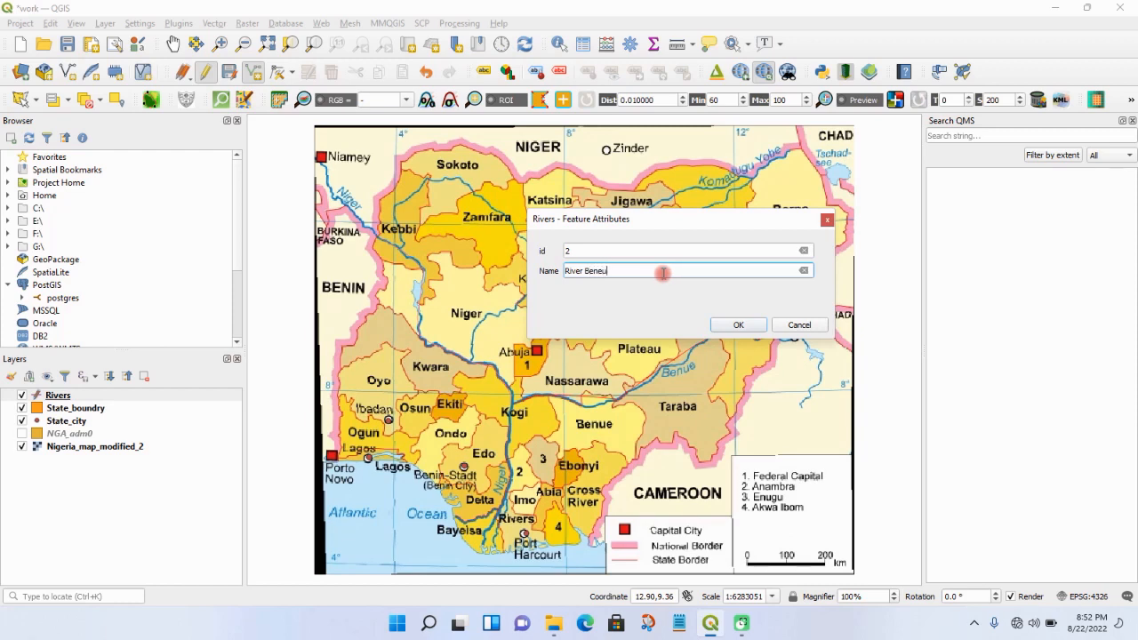
drag(683, 220, 499, 251)
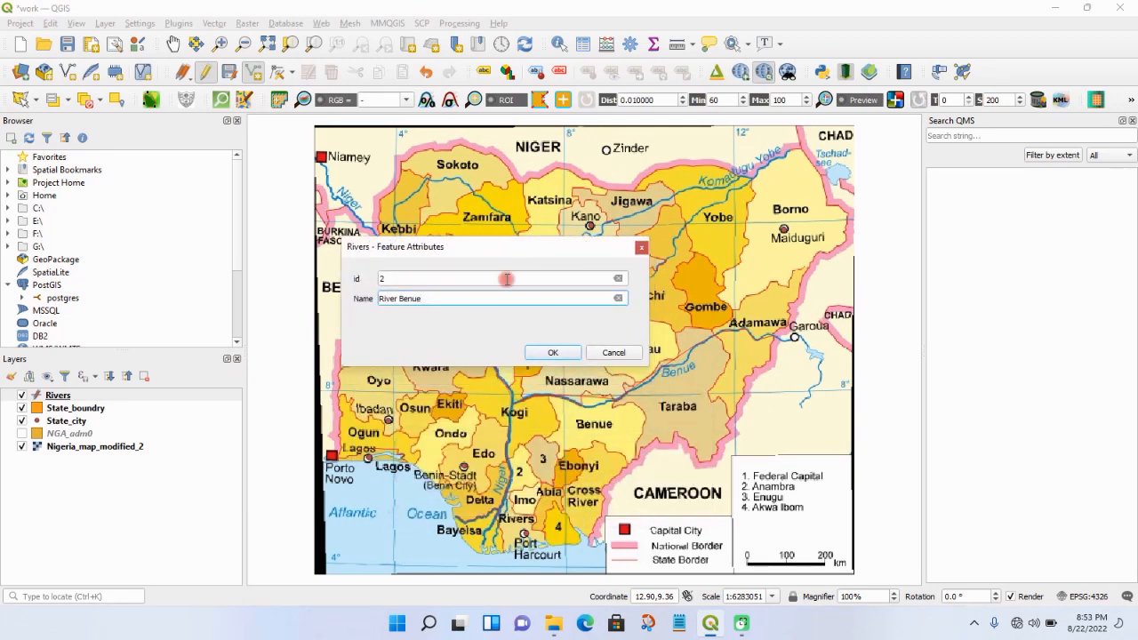
click(536, 352)
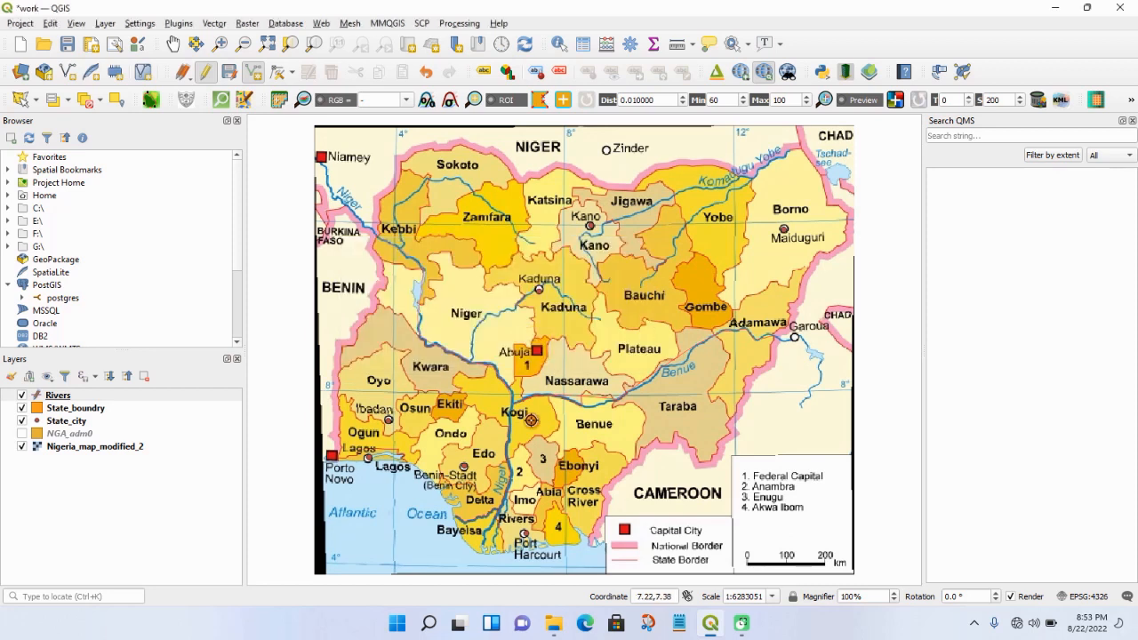
- Digitize the lower Niger from the Kogi confluence down to the coast, with id 3 and name River niger
click(513, 408)
right_click(482, 546)
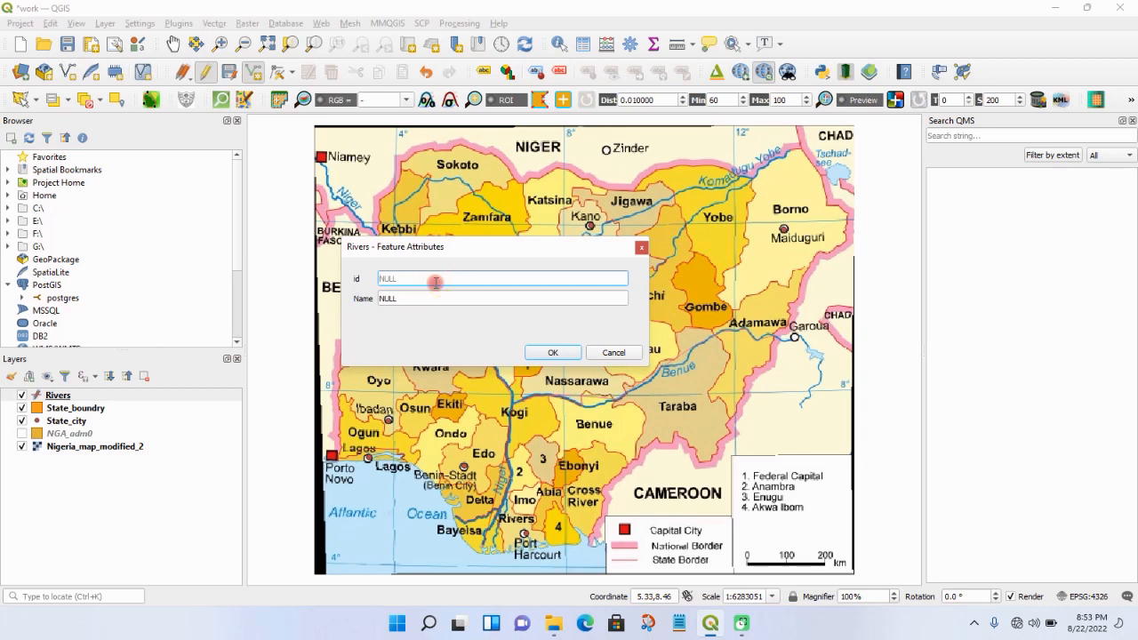
text(3)
click(413, 299)
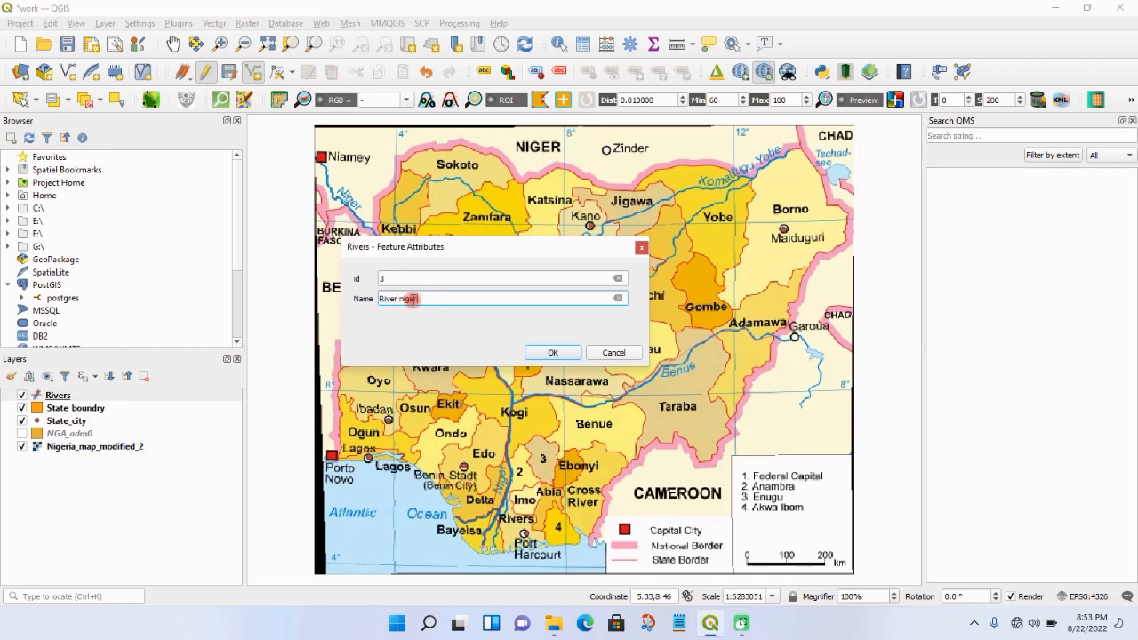
click(557, 354)
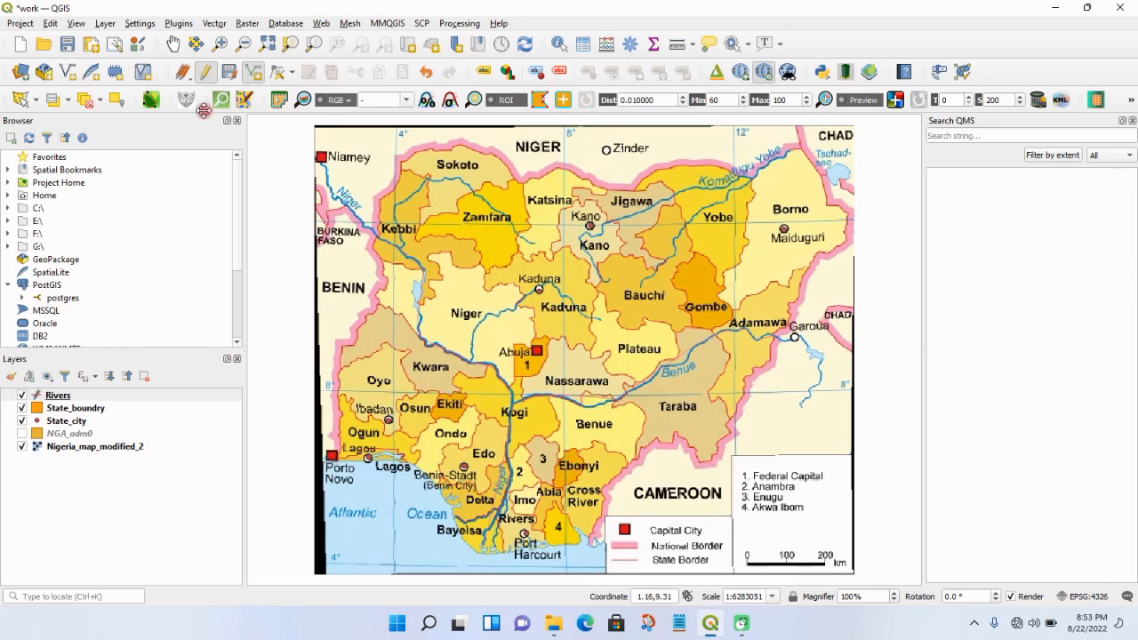
- Save the Rivers layer's edits and briefly hide Nigeria_map_modified_2 to check the digitized lines and points
click(206, 75)
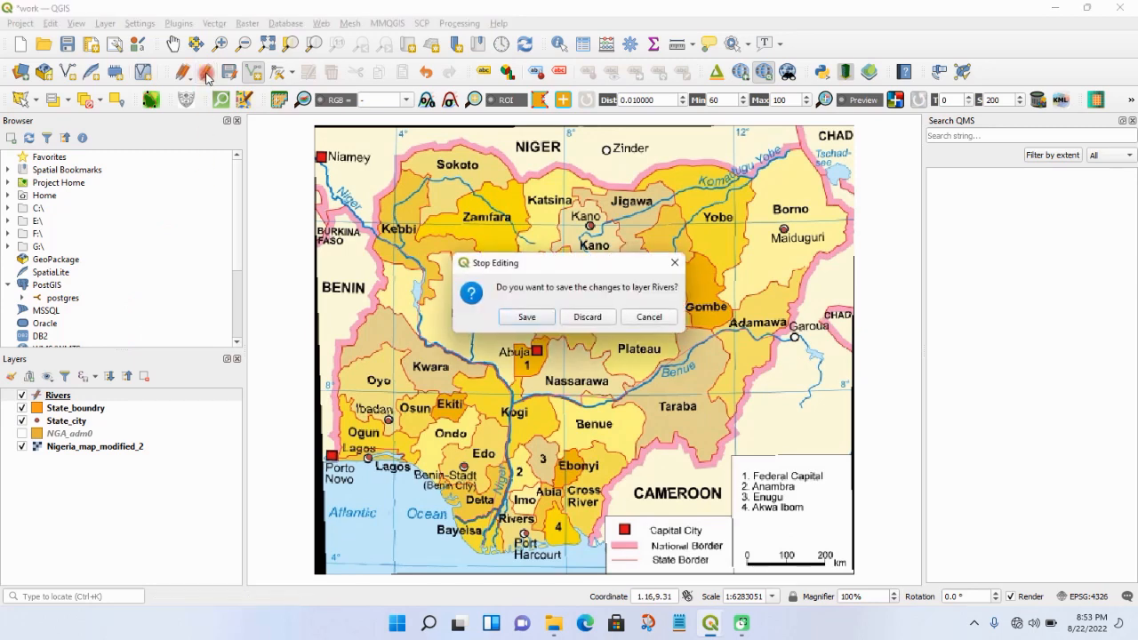
click(527, 318)
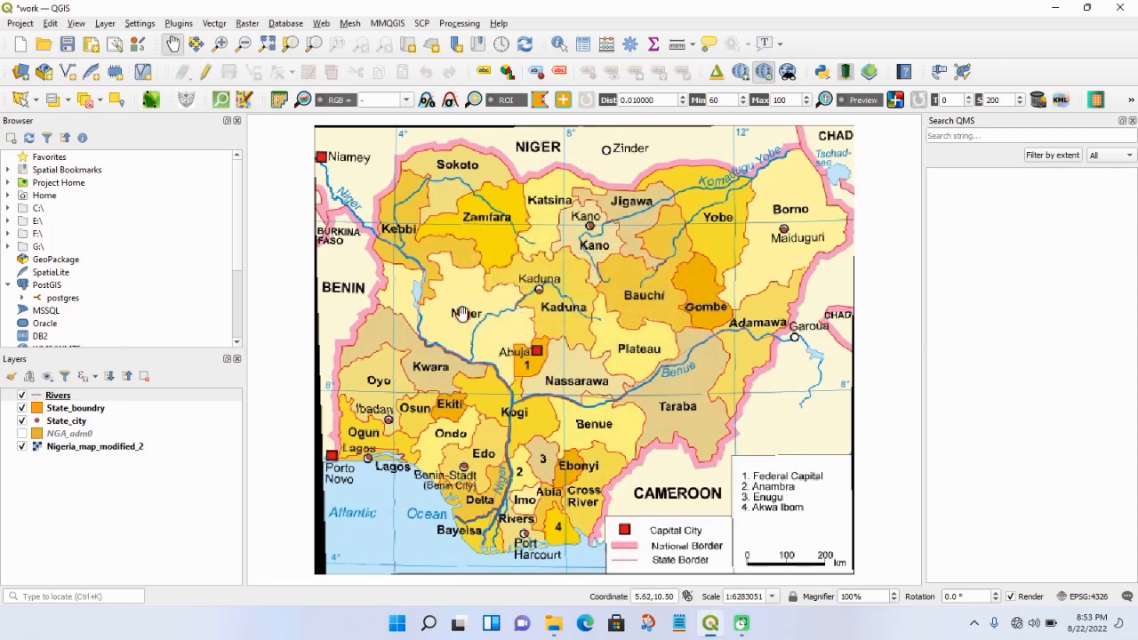
click(23, 447)
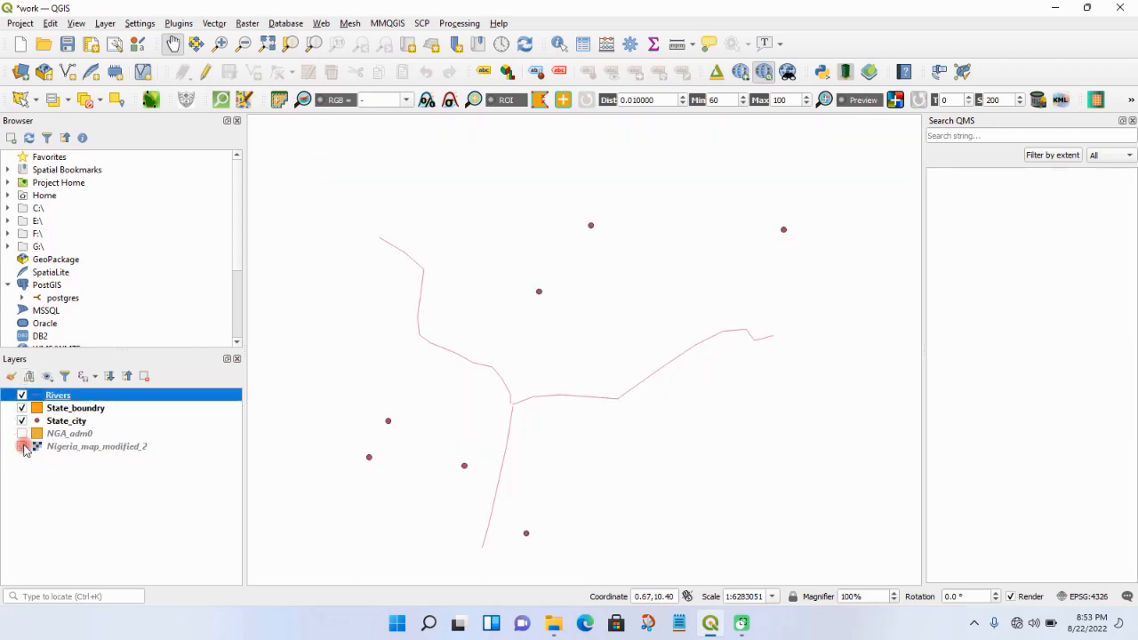
click(23, 446)
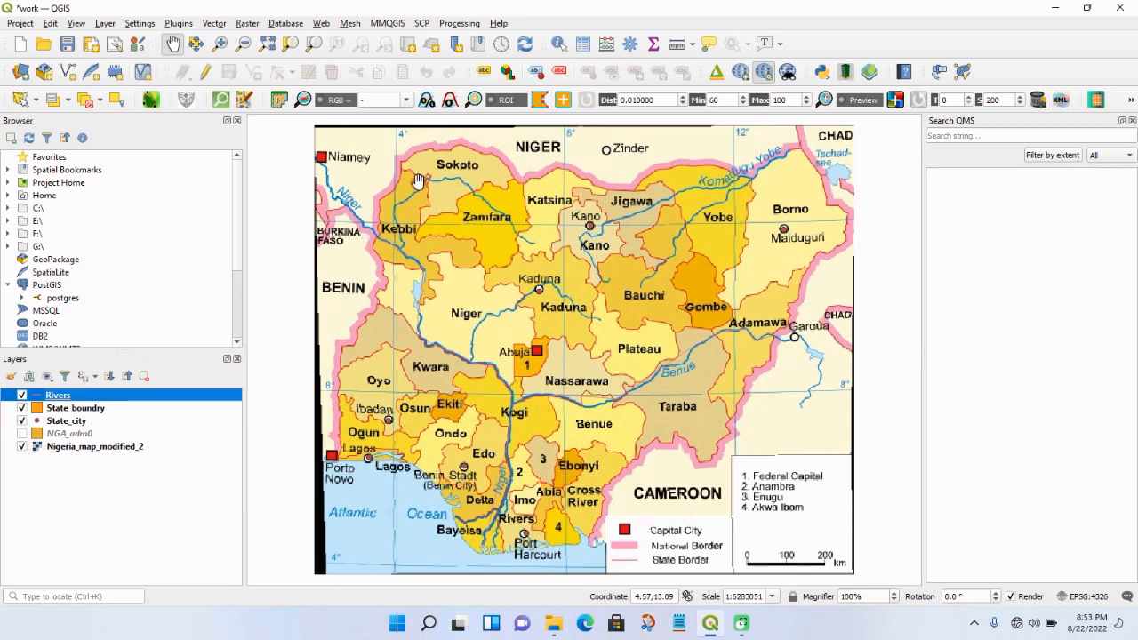
- Digitize Sokoto state as a polygon in the State_boundry layer, following its outline clockwise from its northwestern corner
click(219, 44)
drag(359, 126, 587, 274)
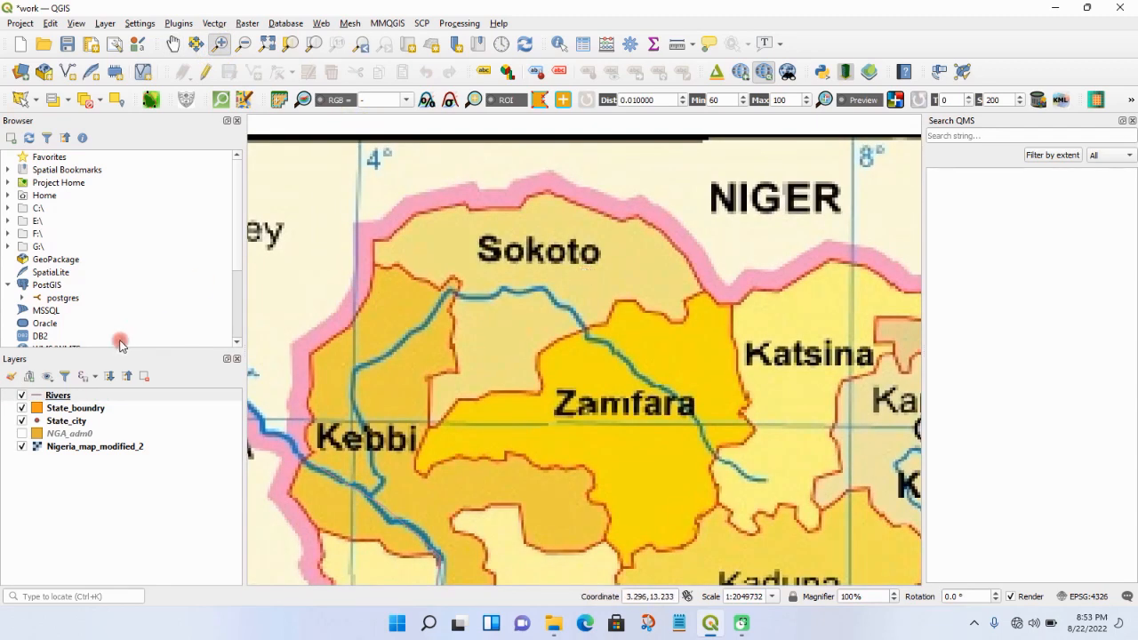
click(65, 410)
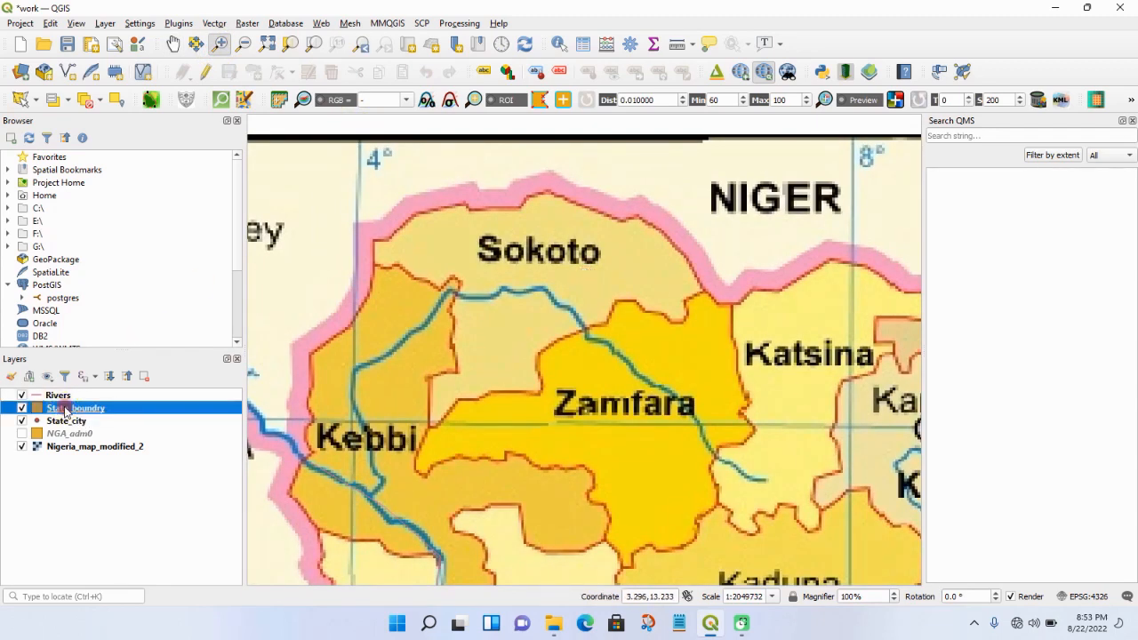
click(204, 71)
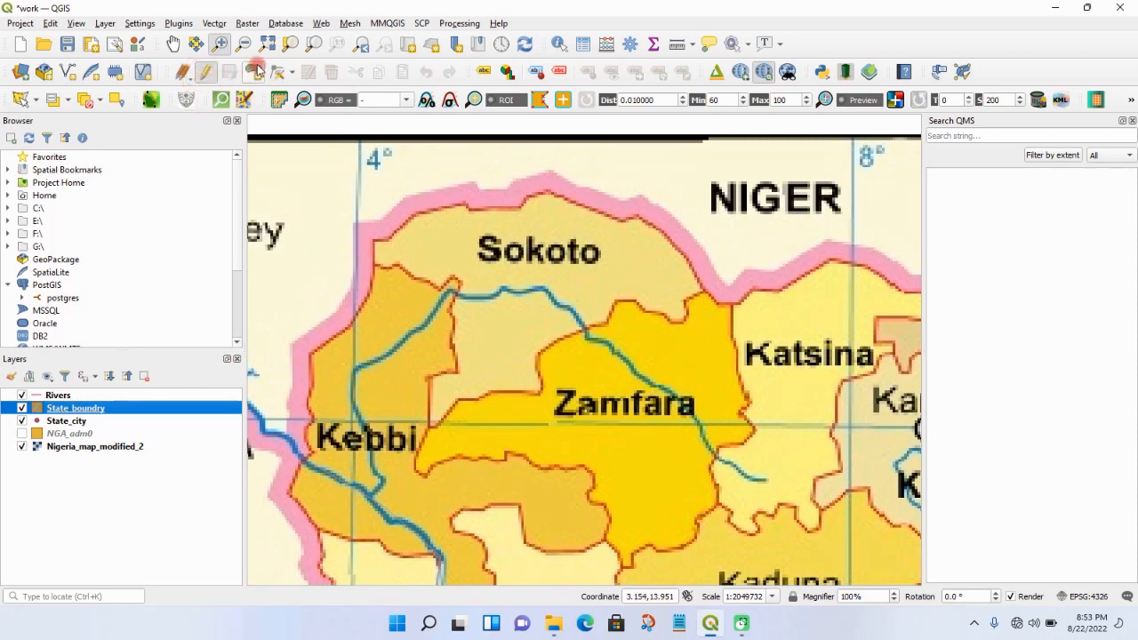
click(255, 70)
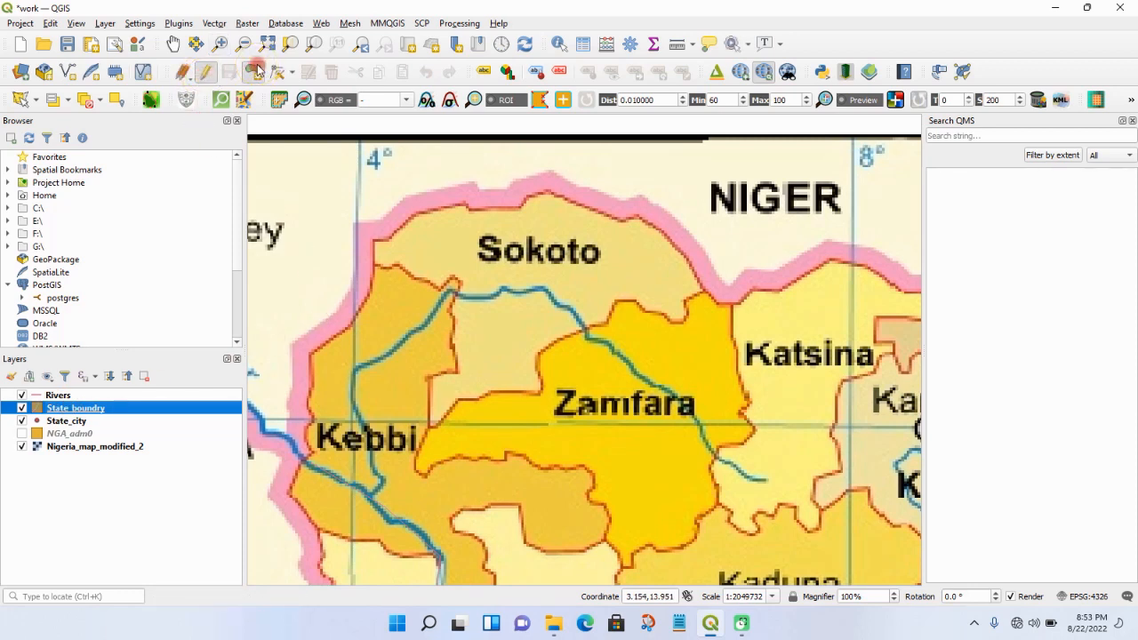
click(373, 240)
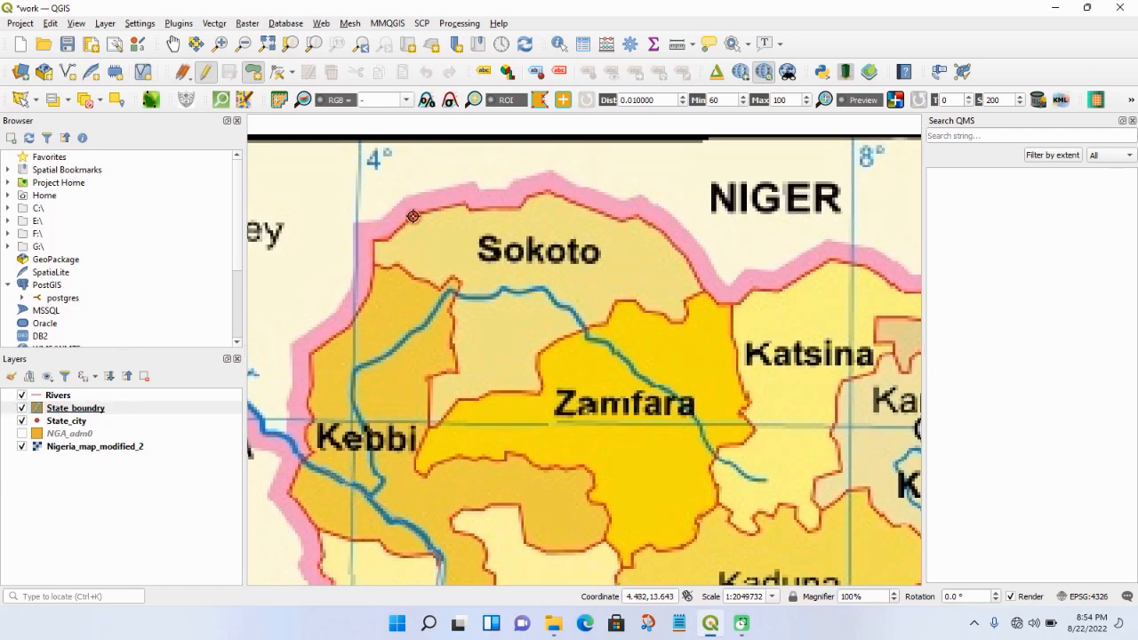
click(464, 205)
click(520, 204)
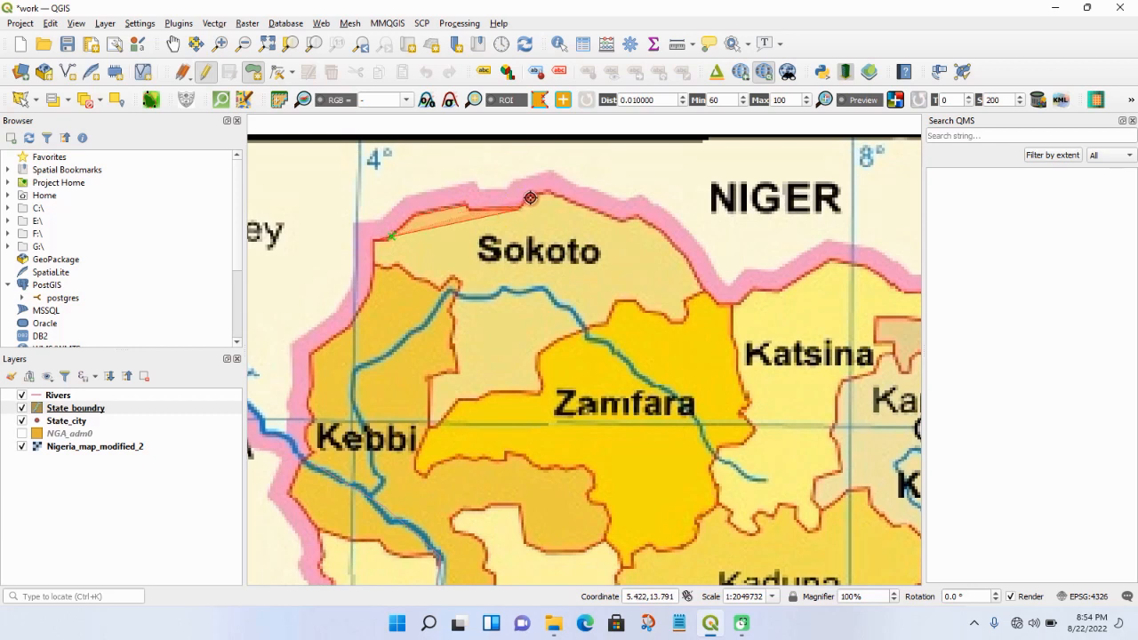
click(549, 196)
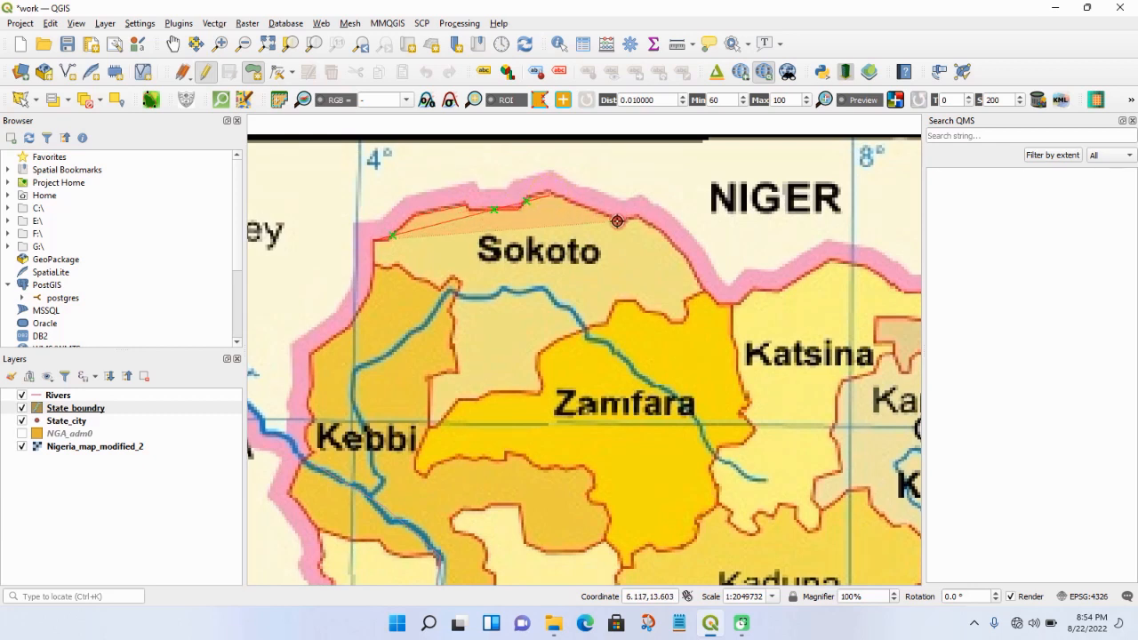
click(634, 218)
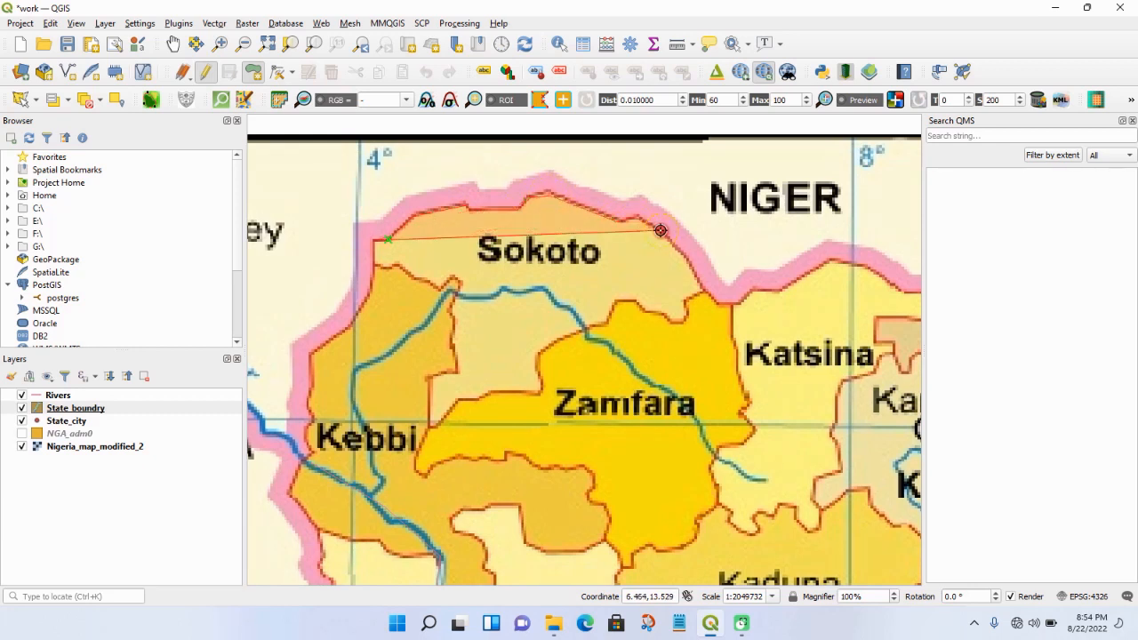
click(684, 256)
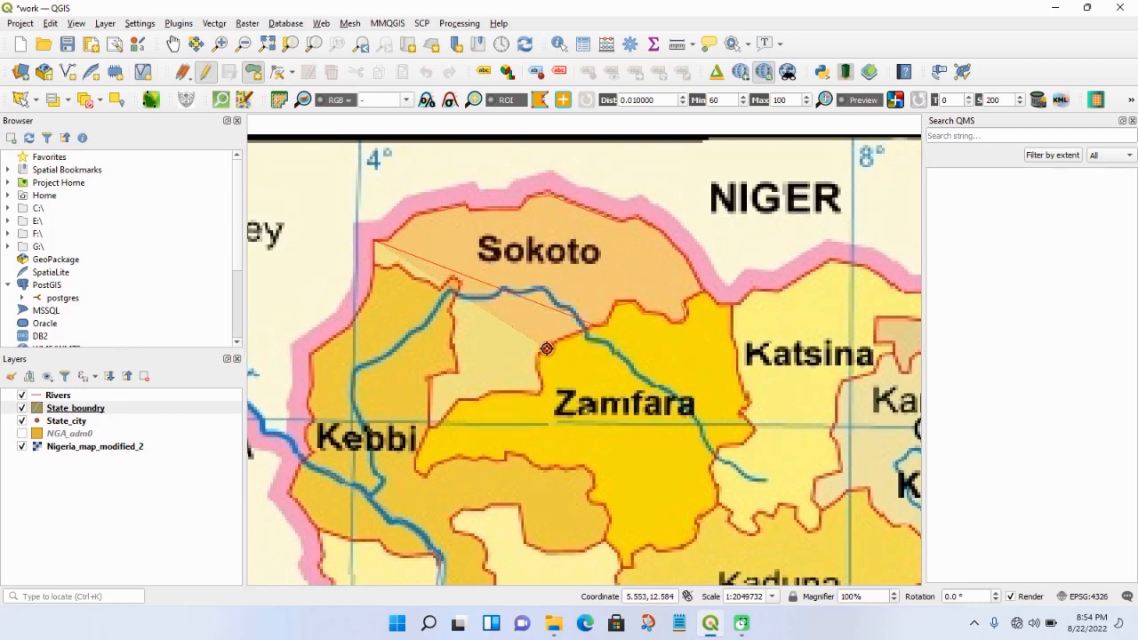
click(497, 392)
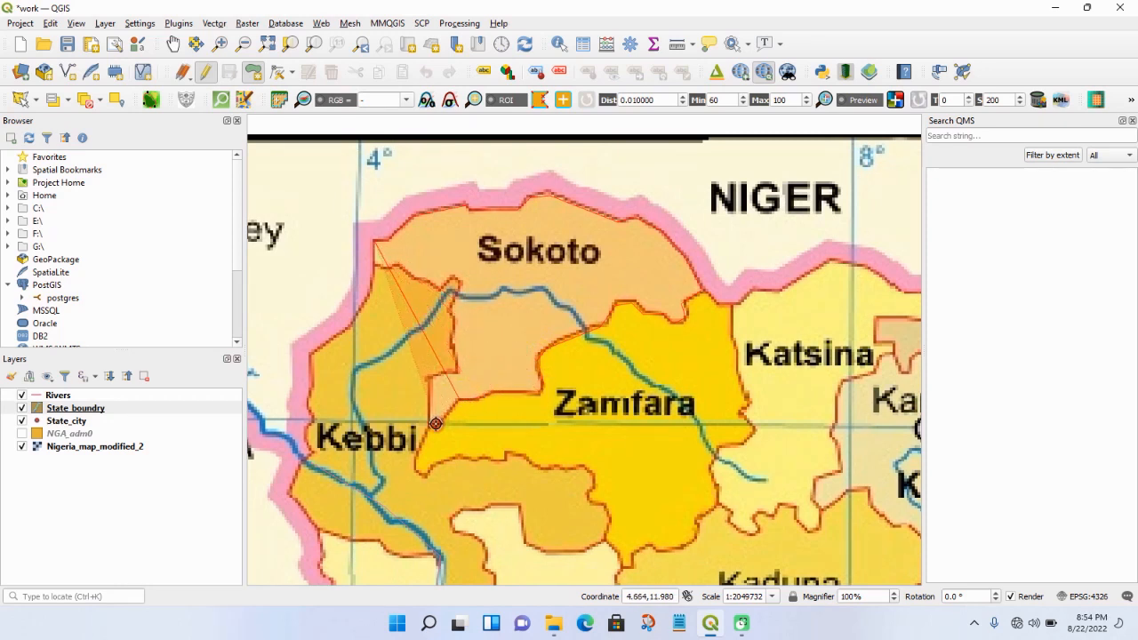
click(432, 381)
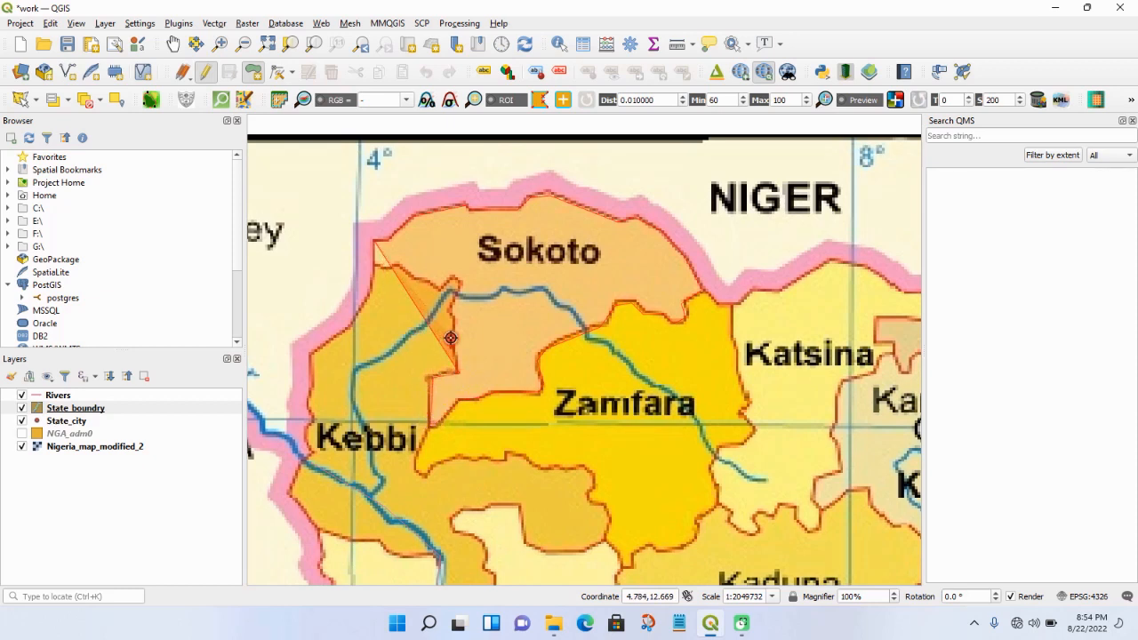
click(451, 338)
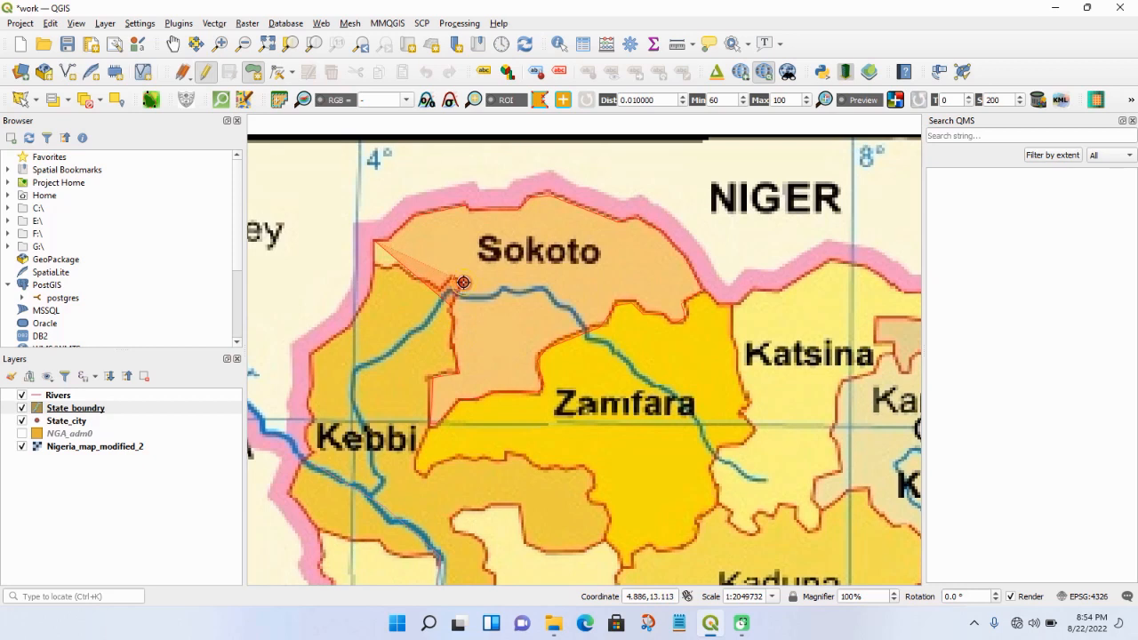
click(458, 283)
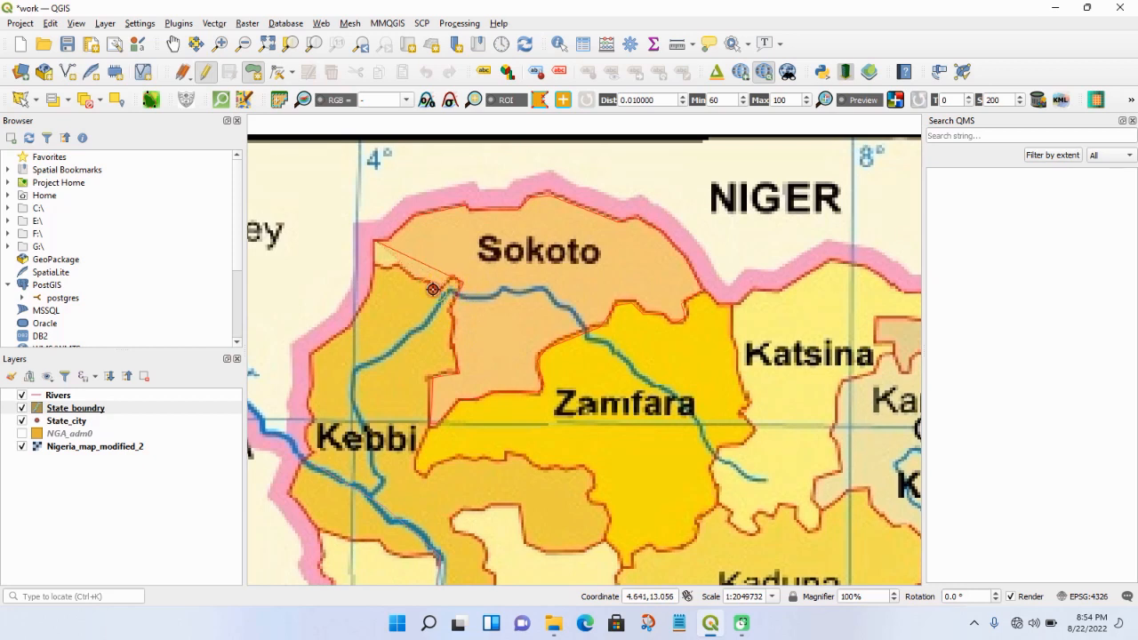
right_click(373, 267)
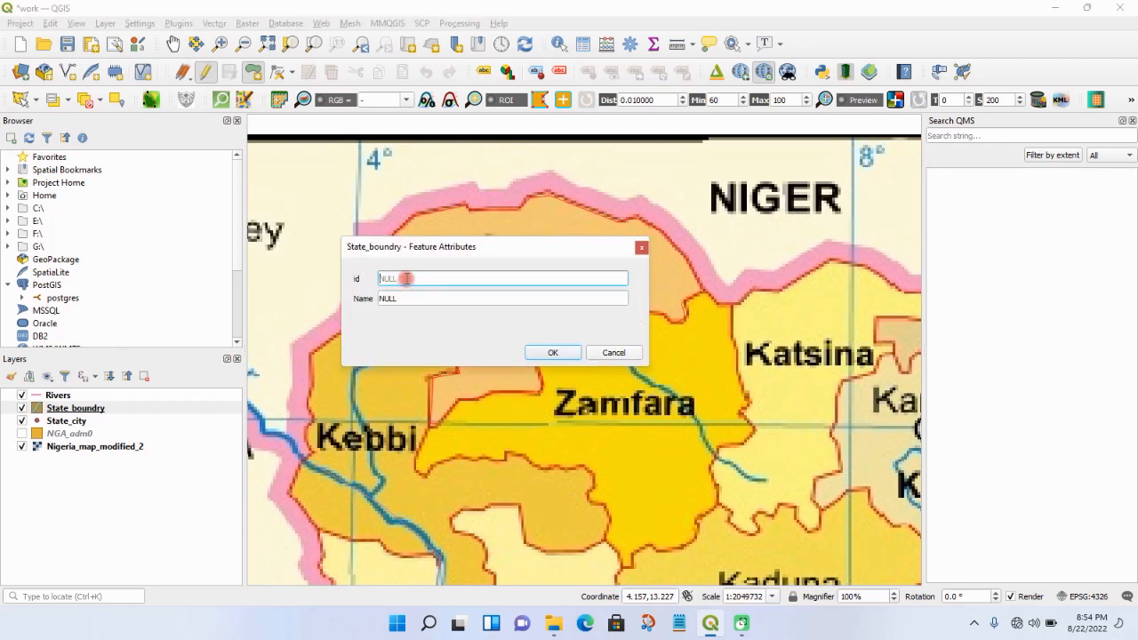
- Give the traced Sokoto polygon id 1 and the name Sokoto
text(1)
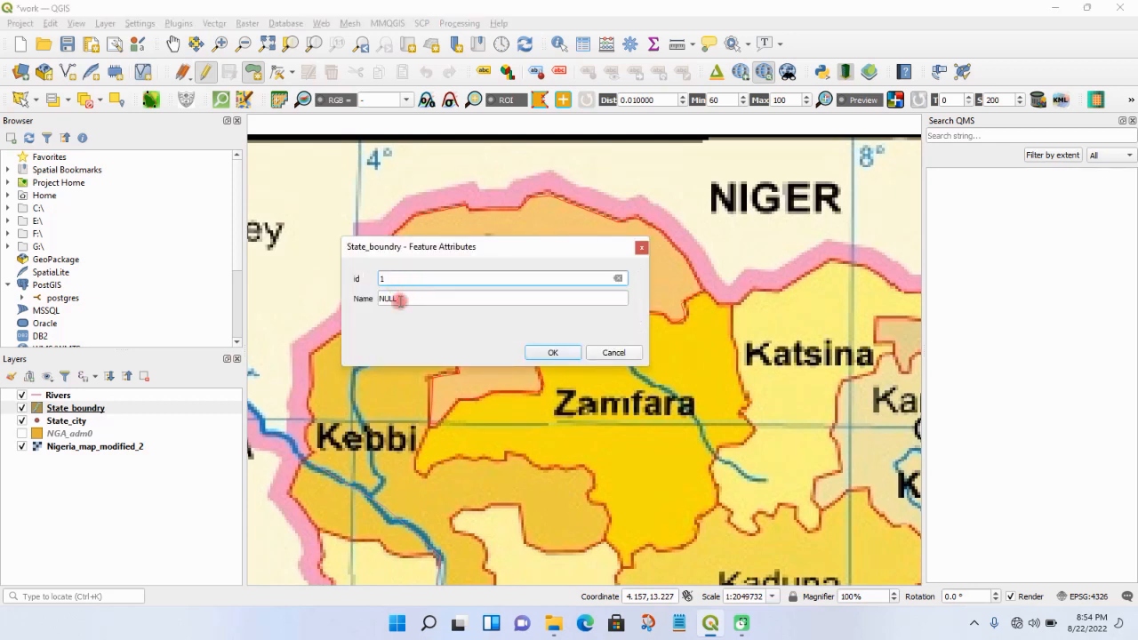
click(400, 299)
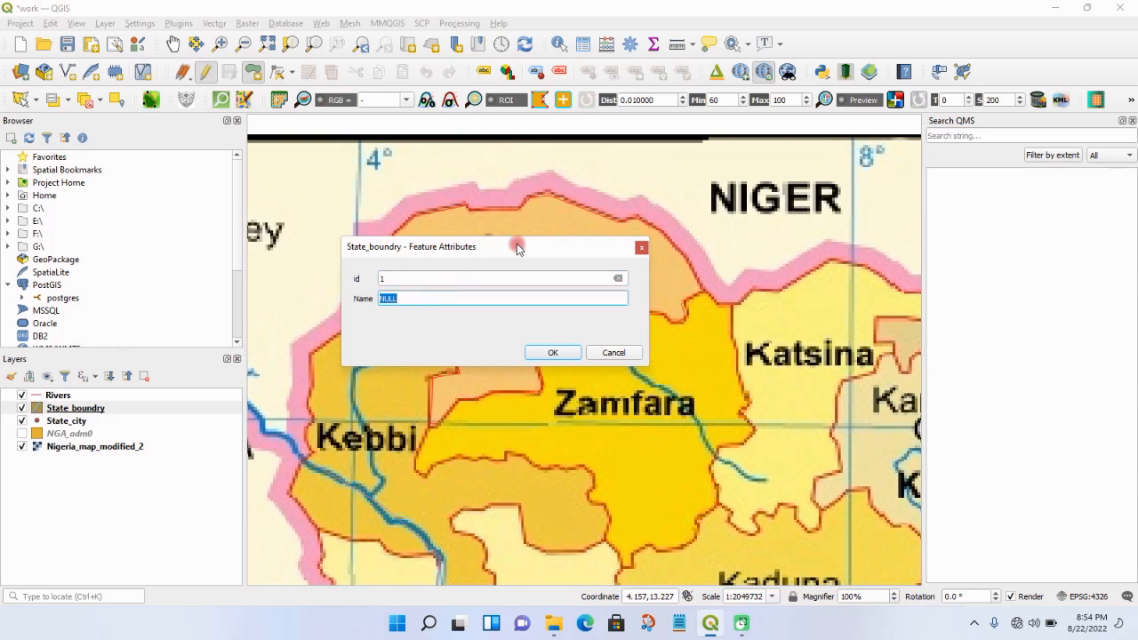
drag(523, 246, 675, 310)
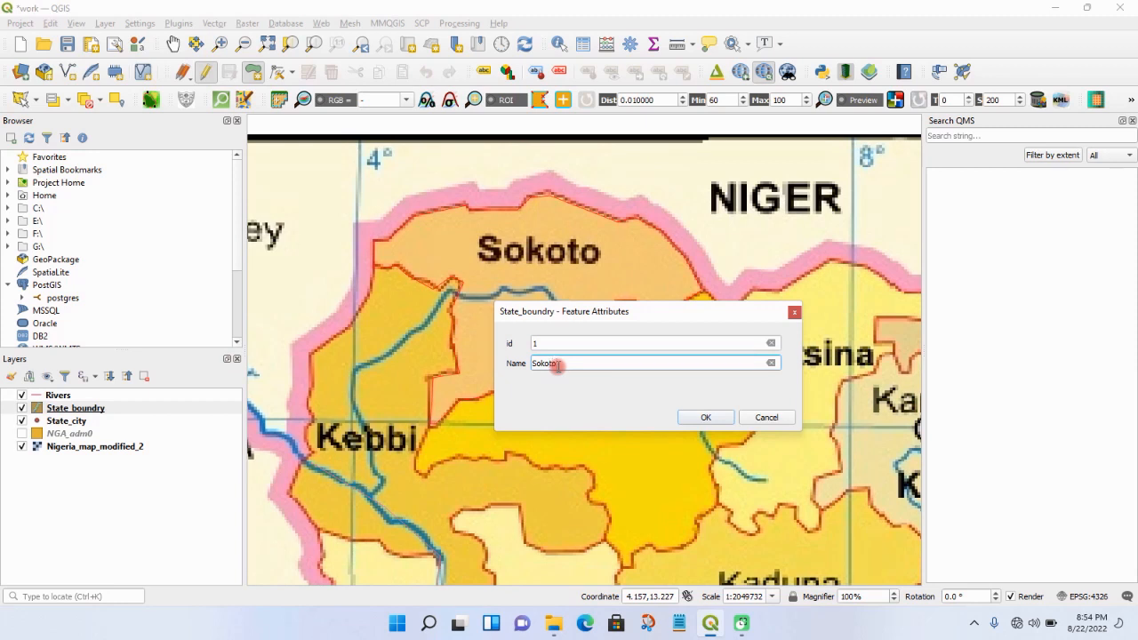
key(Return)
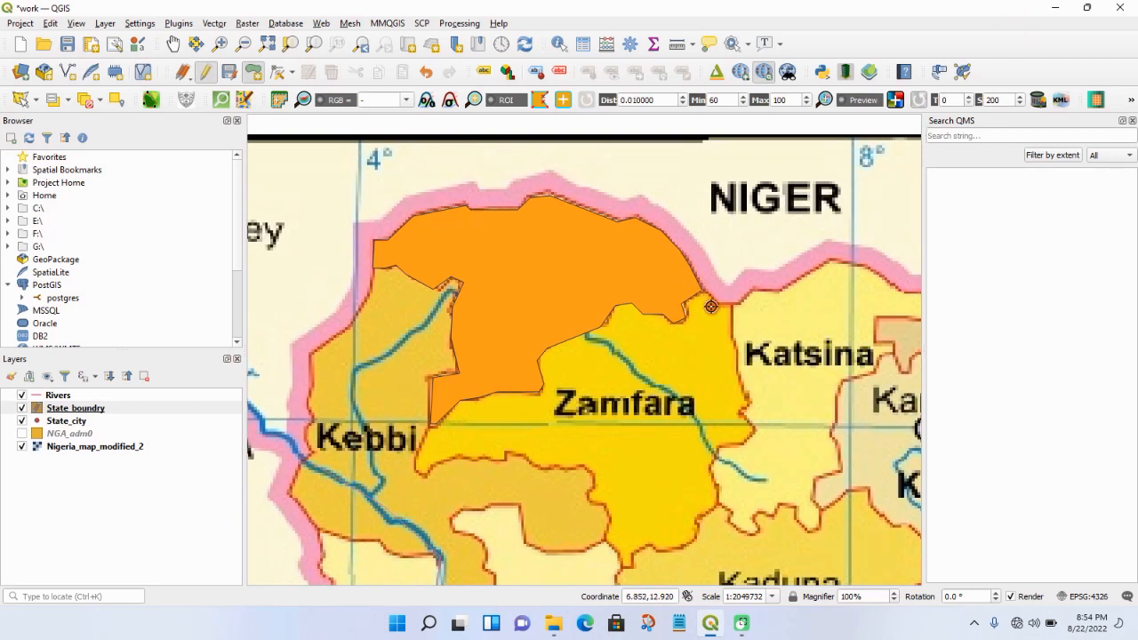
- Trace Zamfara state as a polygon in the State_boundry layer, from its Katsina border around its southern edge and back along Sokoto
click(732, 305)
click(745, 408)
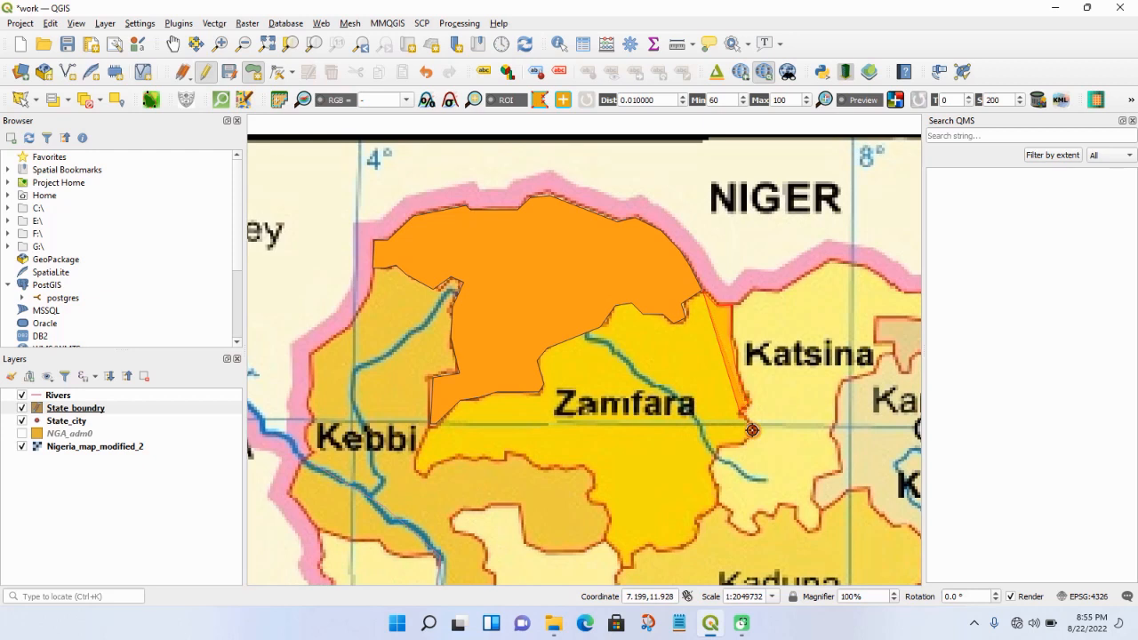
click(752, 431)
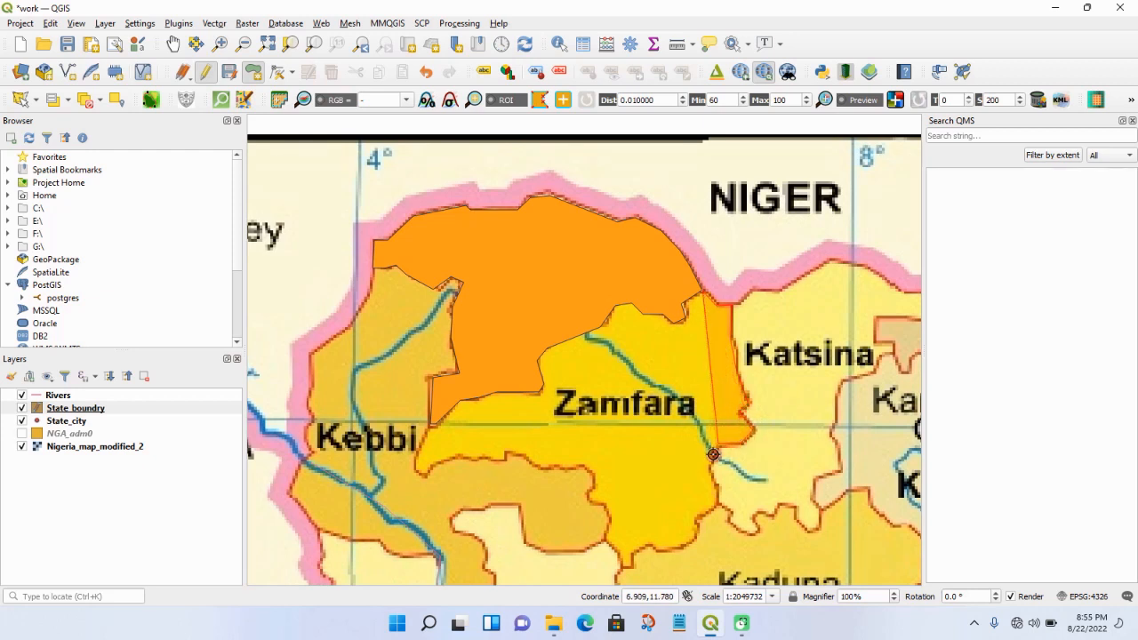
click(712, 454)
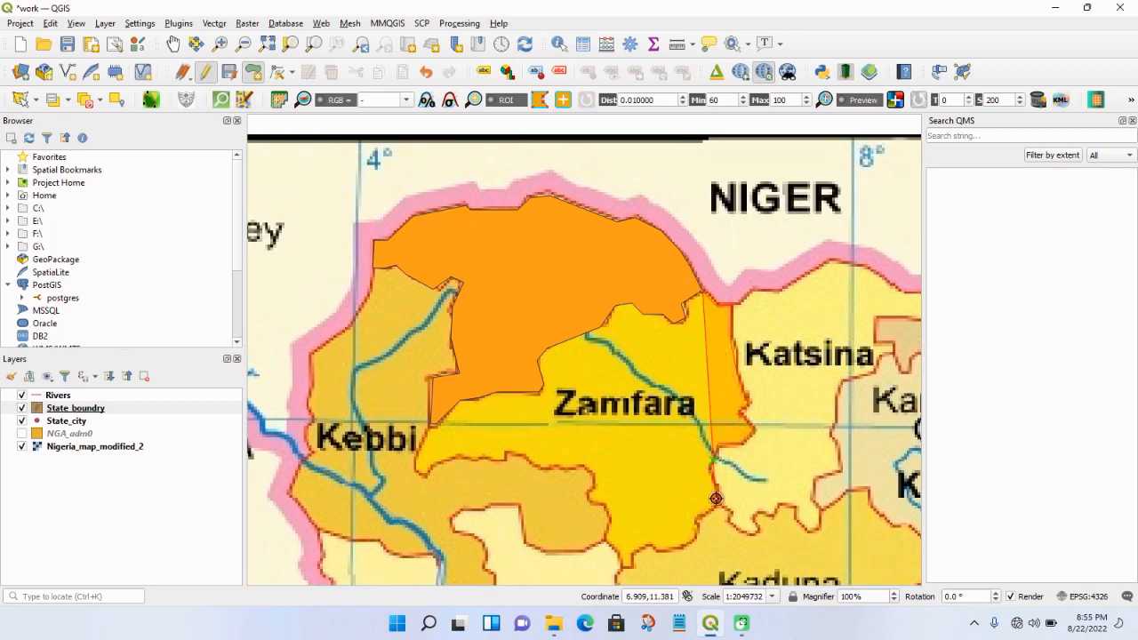
click(716, 499)
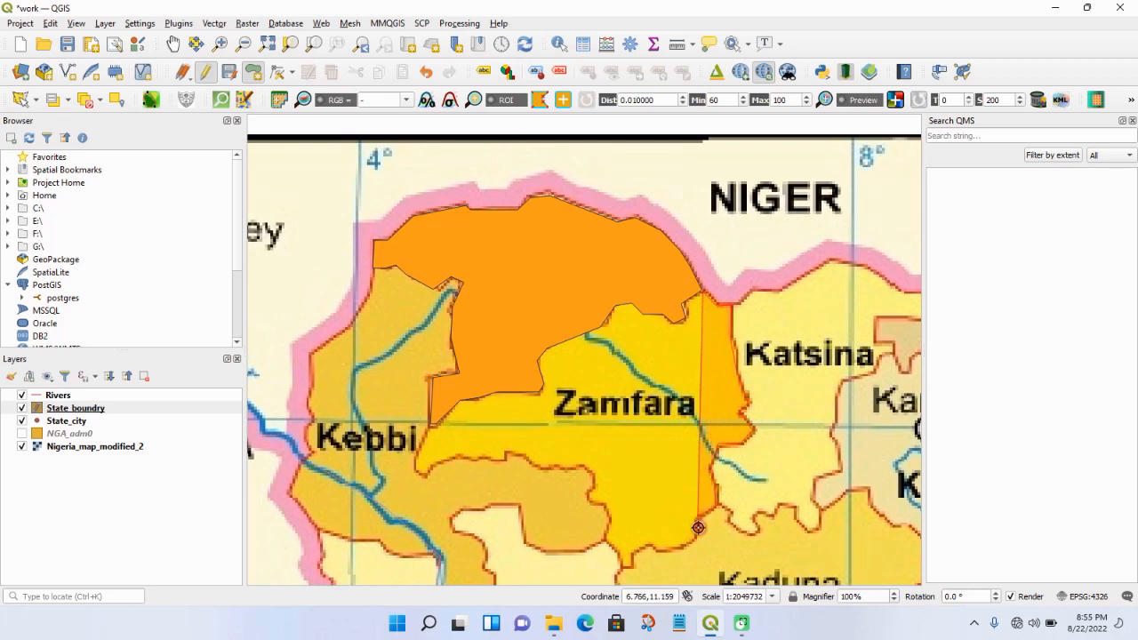
click(698, 516)
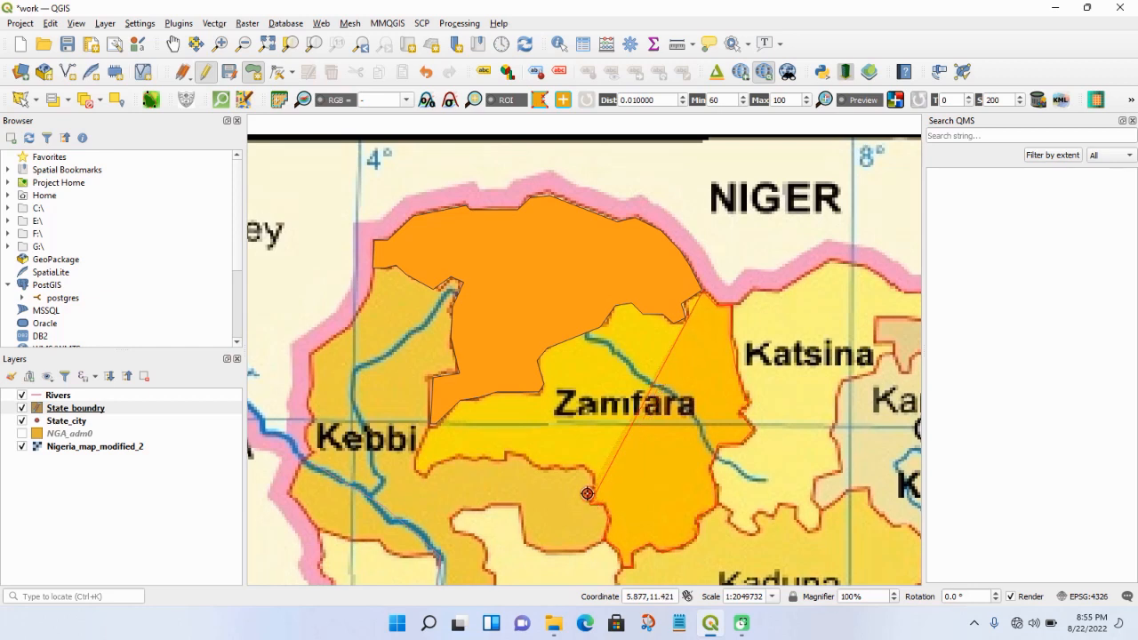
click(508, 454)
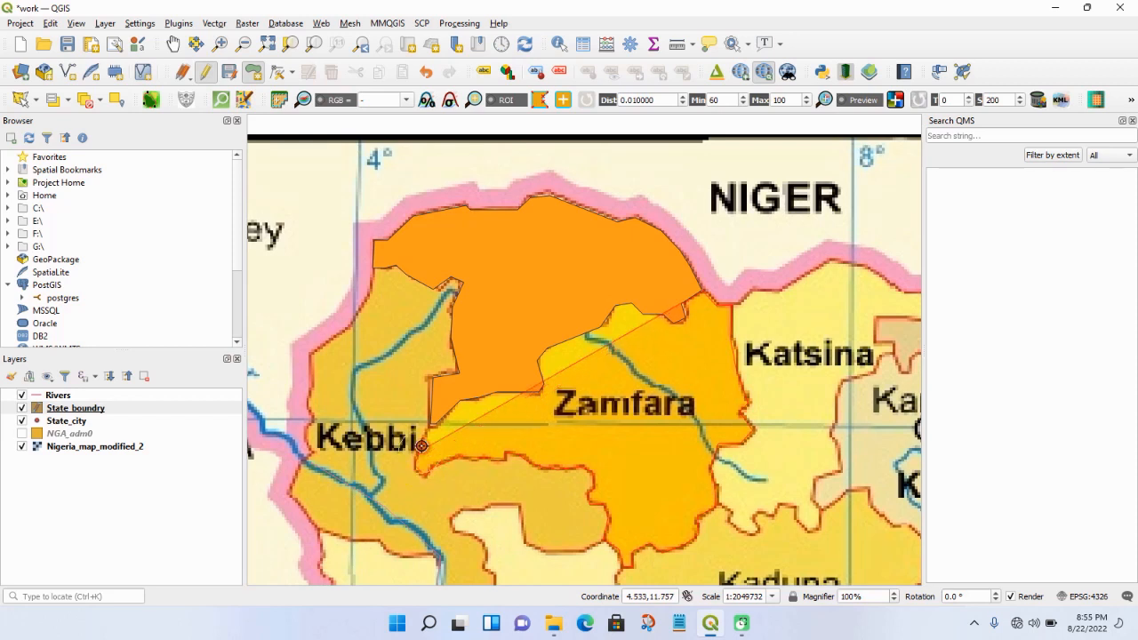
click(431, 424)
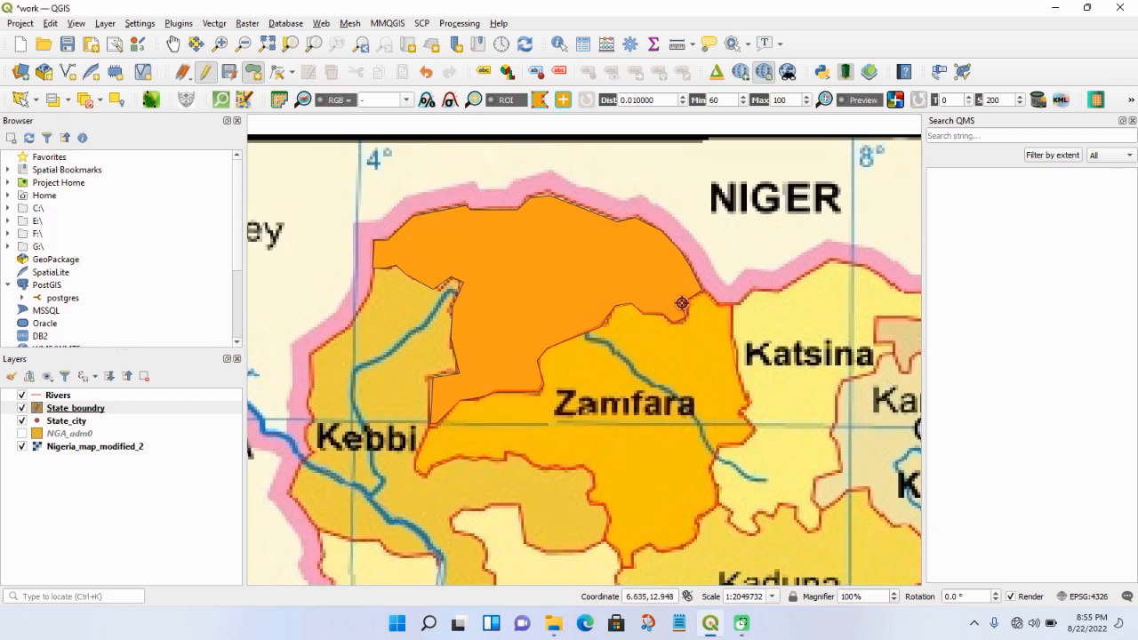
right_click(681, 303)
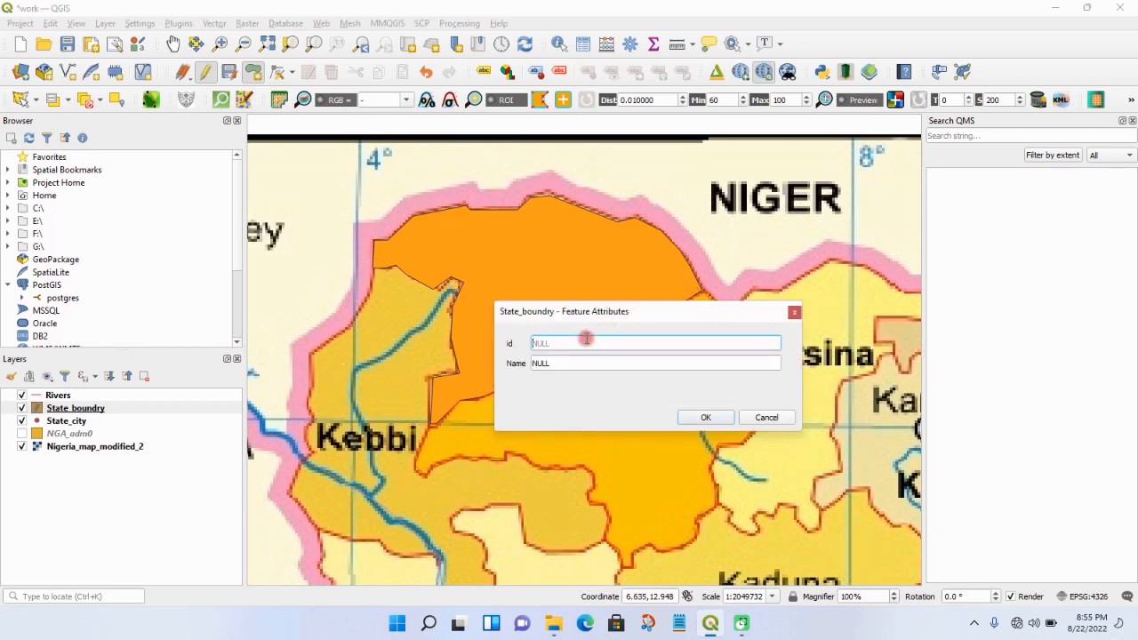
- Assign id 2 and the state's name to the traced Zamfara polygon
text(2)
click(562, 361)
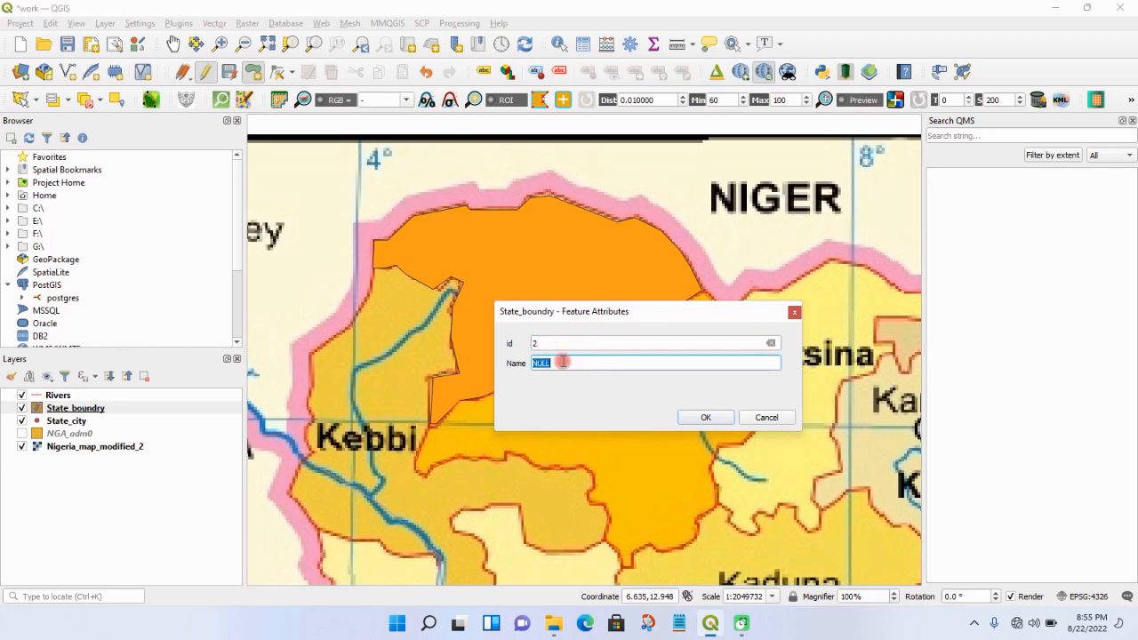
drag(630, 311, 445, 417)
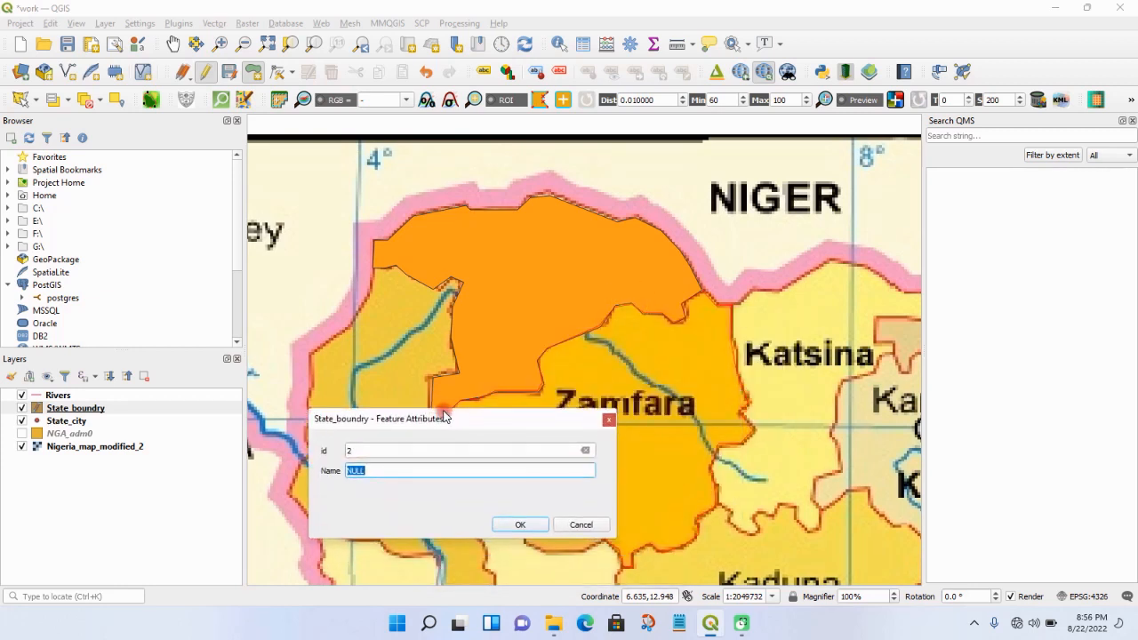
text(2)
key(Return)
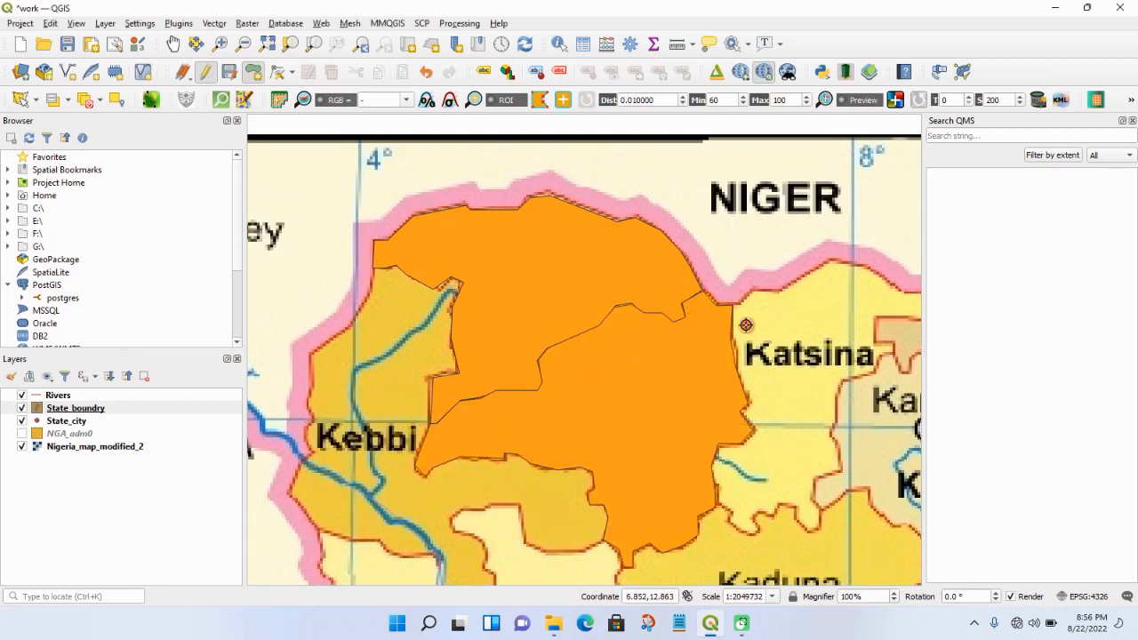
scroll(696, 345, down, 2)
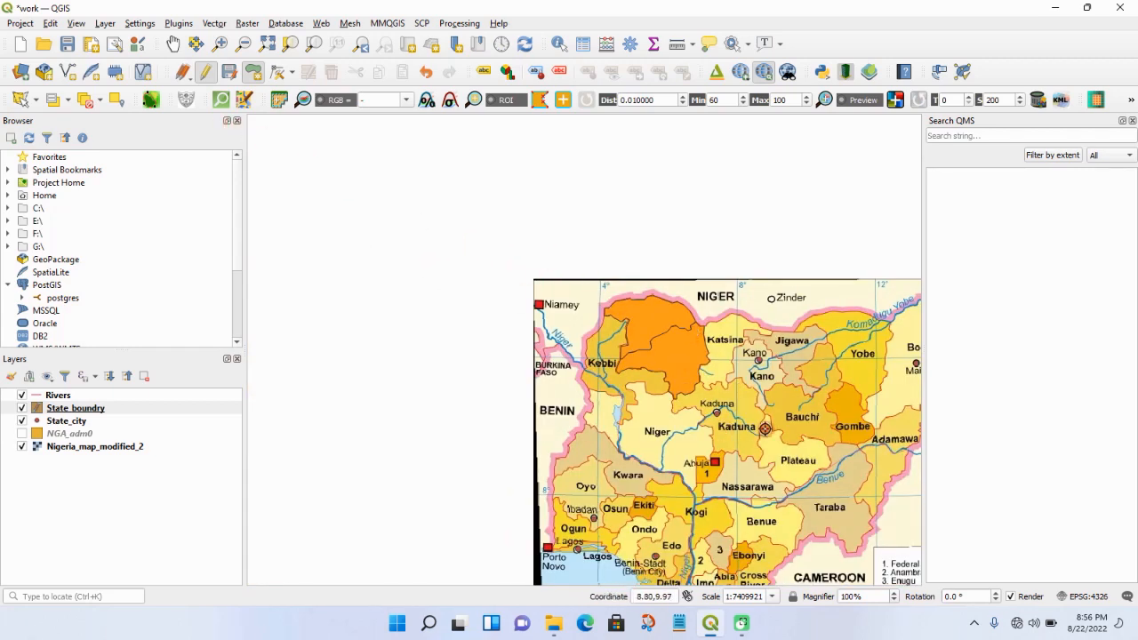
scroll(765, 429, up, 1)
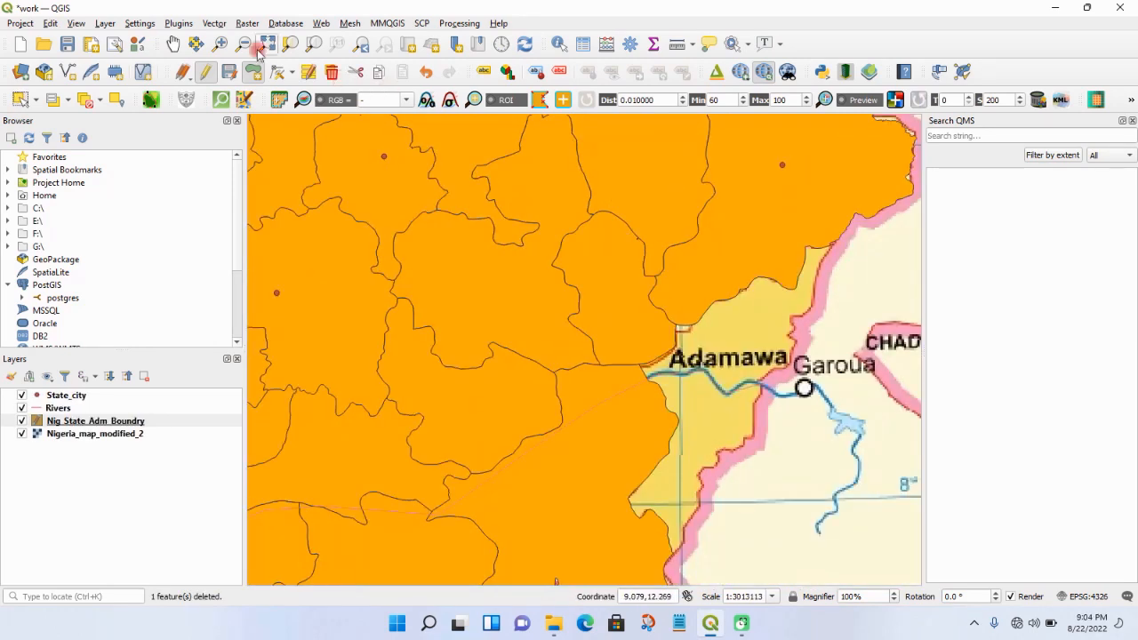
- Start the Adamawa polygon in the Nig_State_Adm_Boundry layer, tracing its western border northward from the southern tip along the neighbouring polygon
click(220, 43)
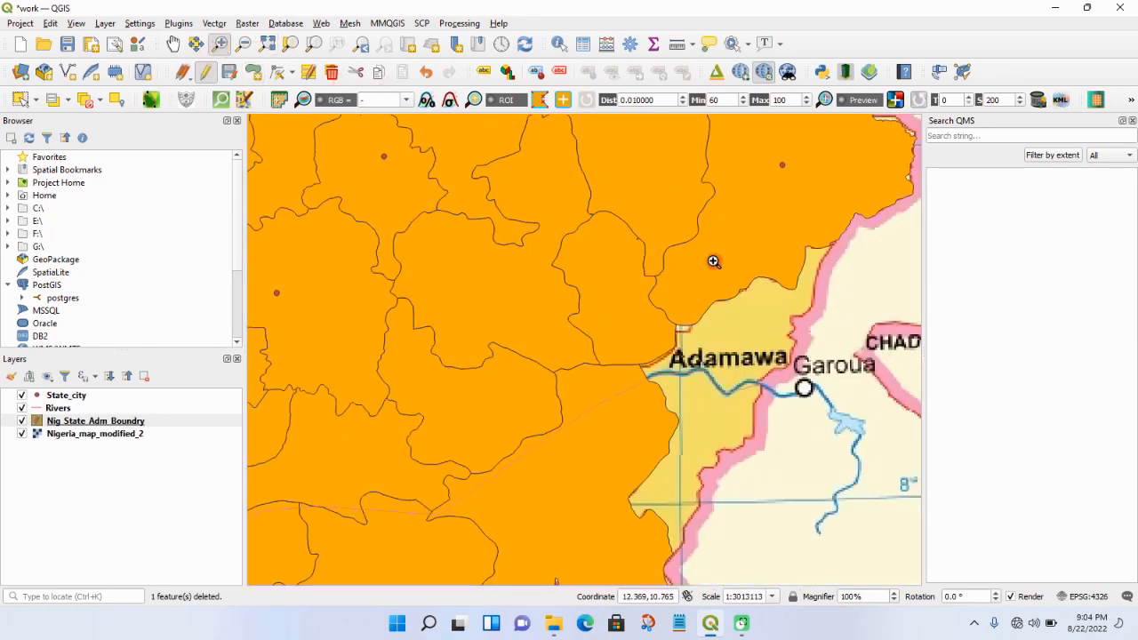
drag(617, 363, 795, 566)
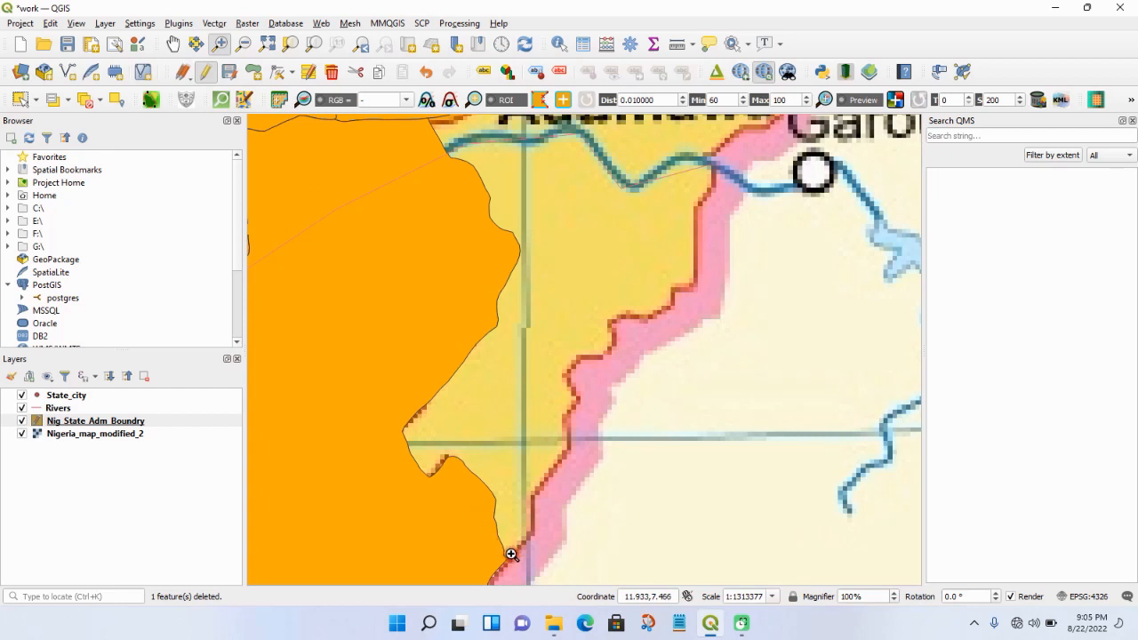
click(254, 73)
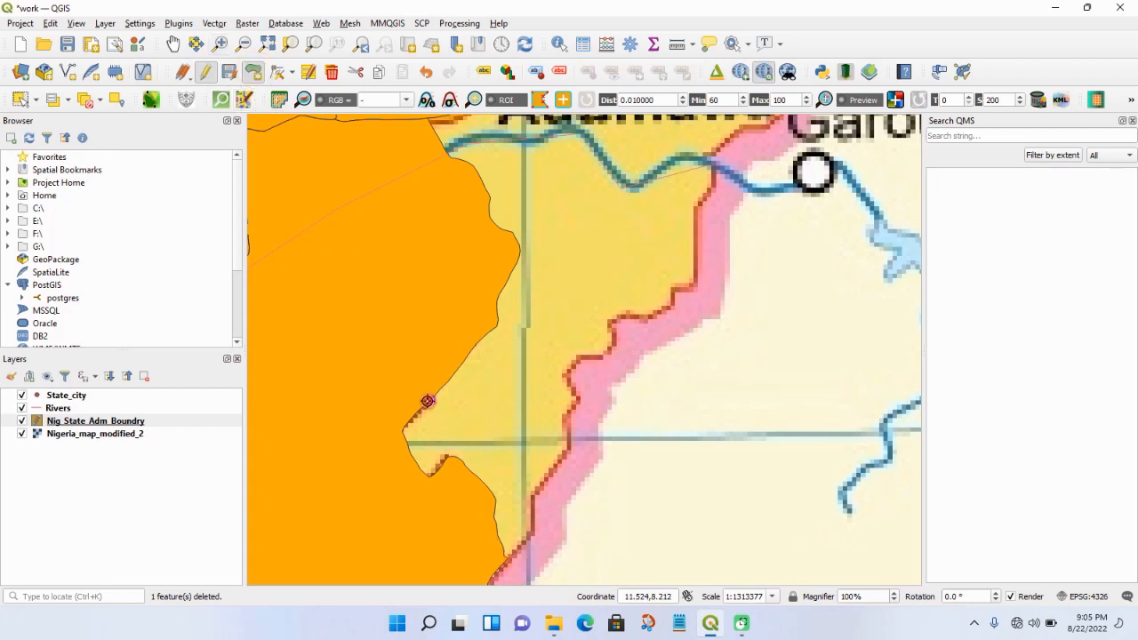
click(503, 551)
click(493, 492)
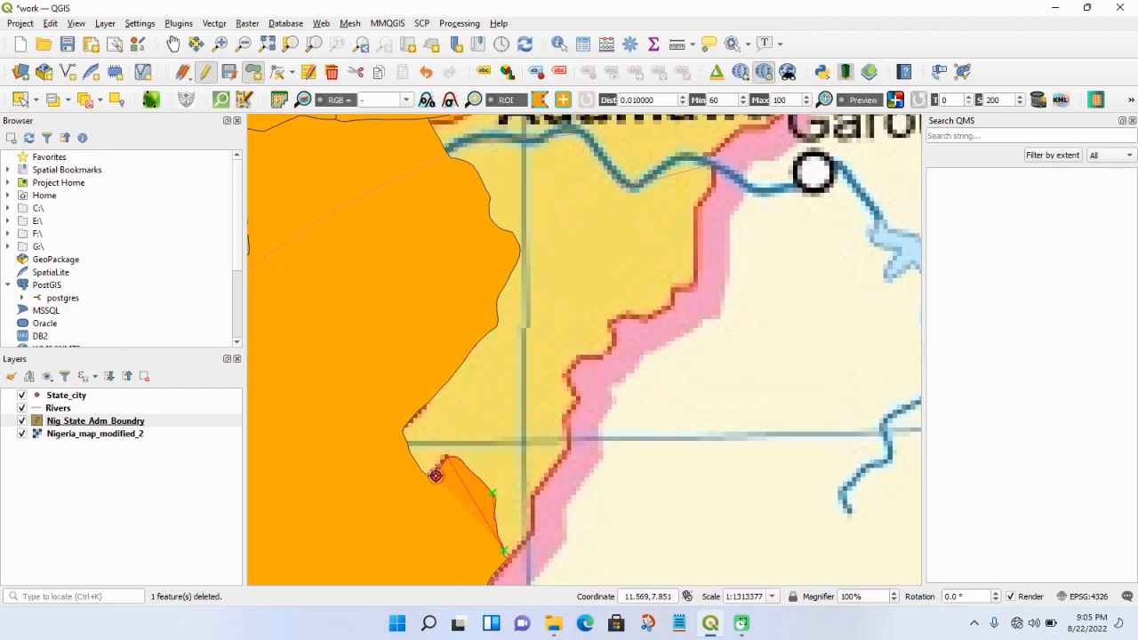
click(435, 473)
click(401, 430)
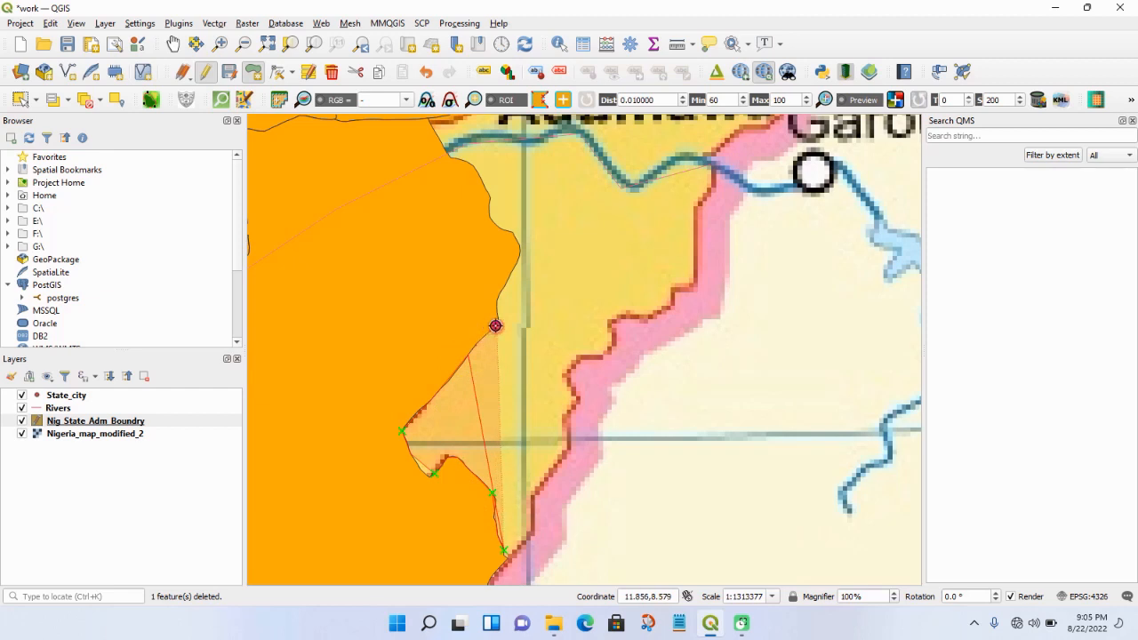
click(497, 312)
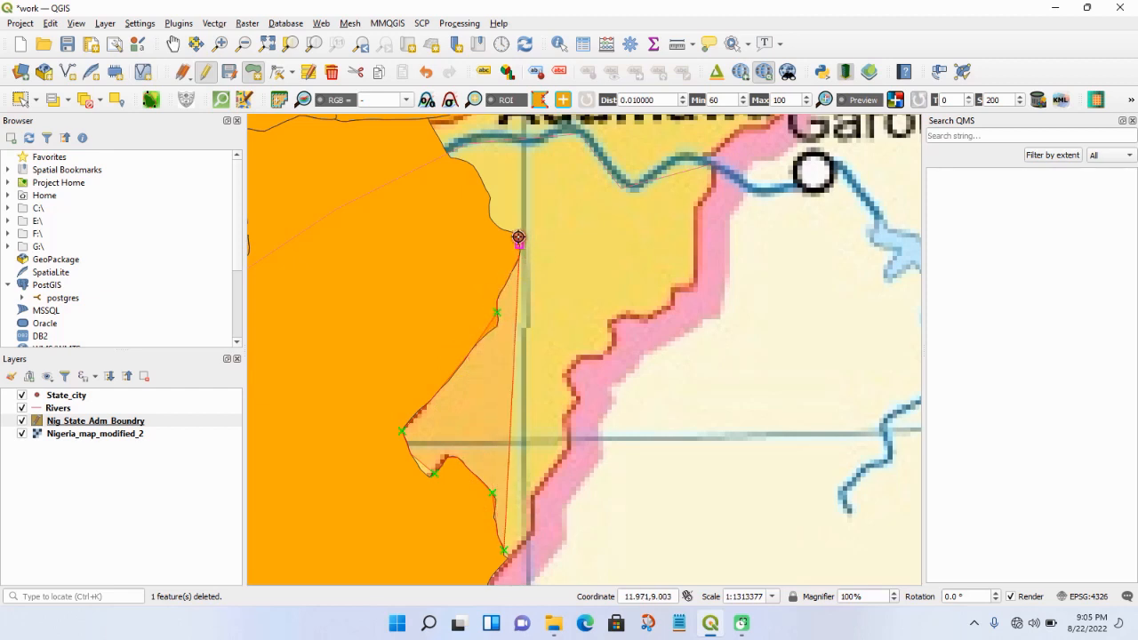
click(499, 228)
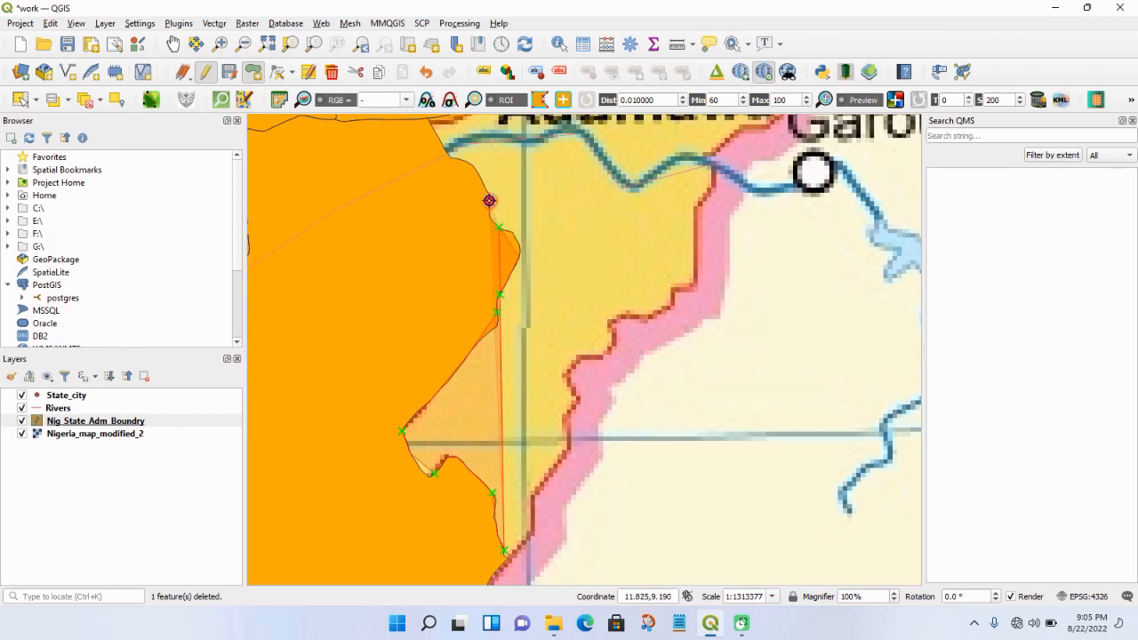
click(489, 200)
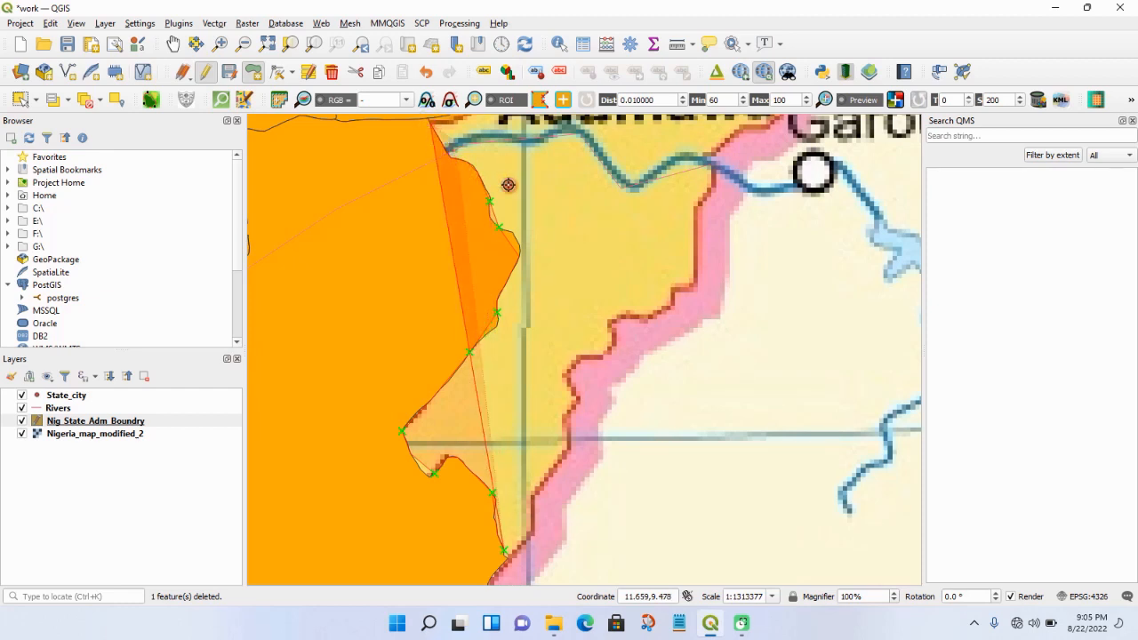
- Continue the Adamawa outline from the river crossing northeast along the adjoining polygon's edge, past the corner above the Adamawa label
scroll(539, 198, down, 4)
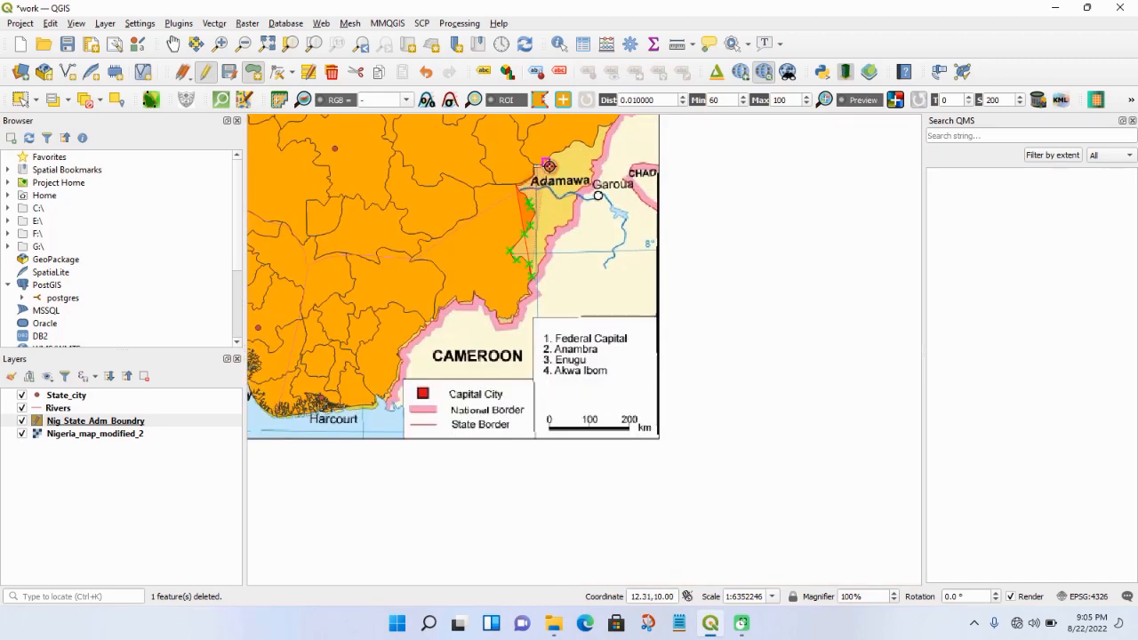
scroll(548, 165, up, 1)
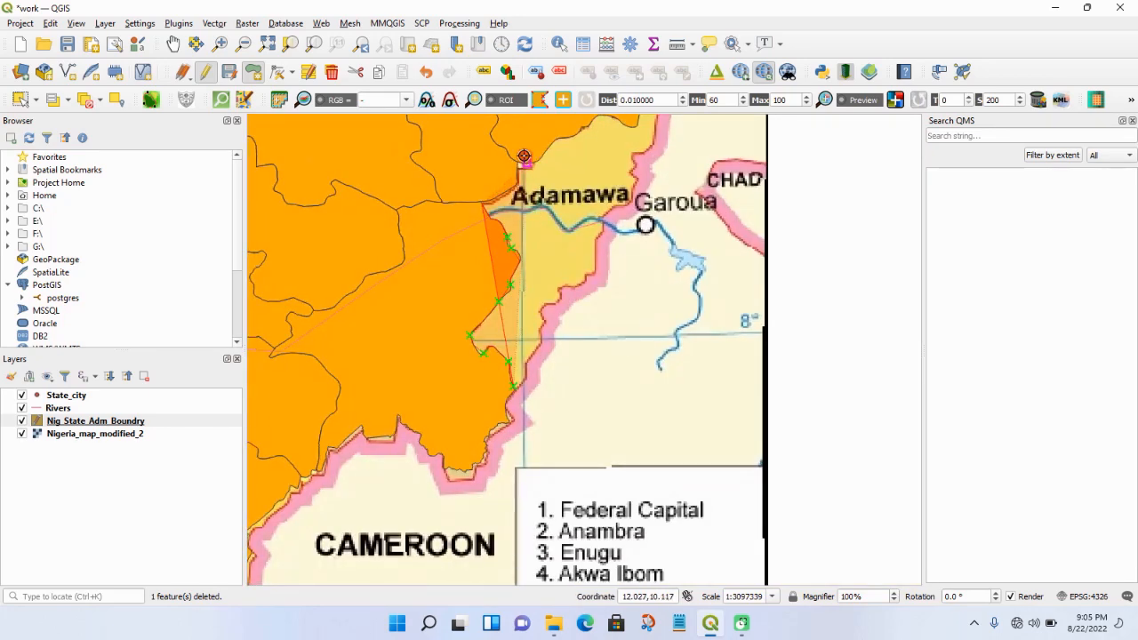
scroll(523, 150, up, 1)
scroll(524, 149, up, 1)
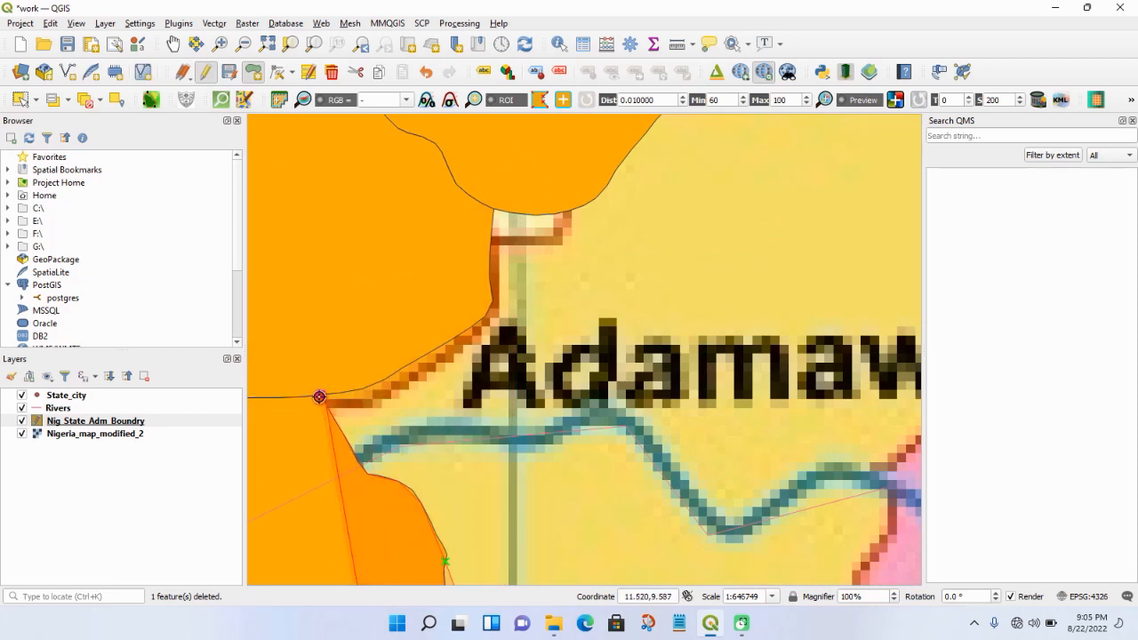
click(326, 396)
click(353, 392)
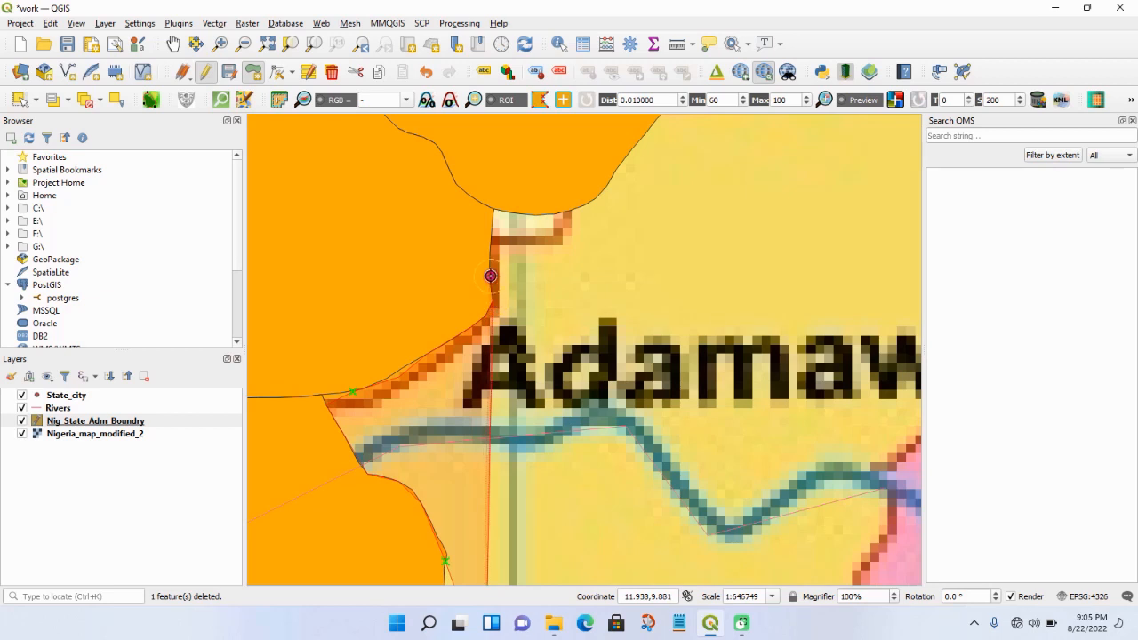
click(489, 308)
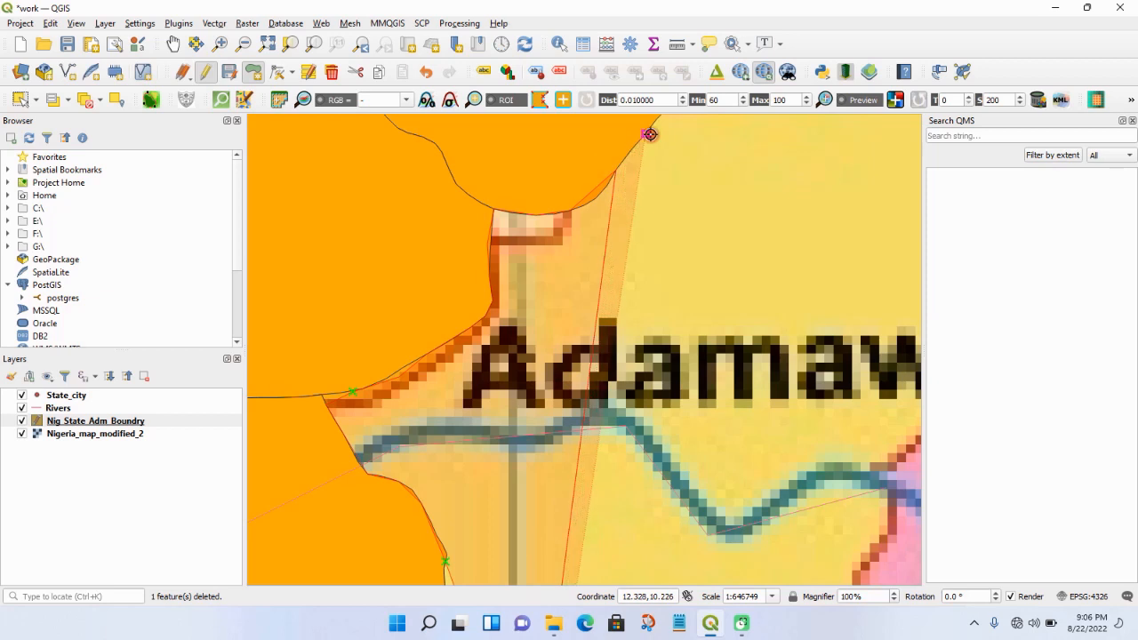
- Trace Adamawa's northern border eastward along the wavy edge of the existing polygon, over its hump and down toward the dip
scroll(685, 172, down, 6)
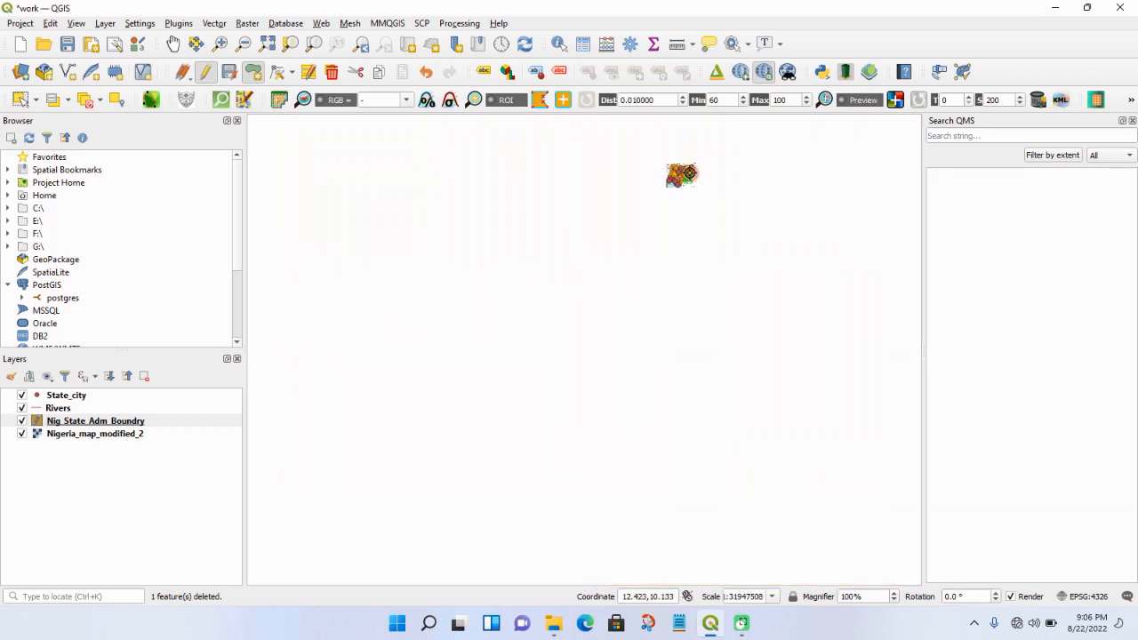
scroll(689, 172, up, 2)
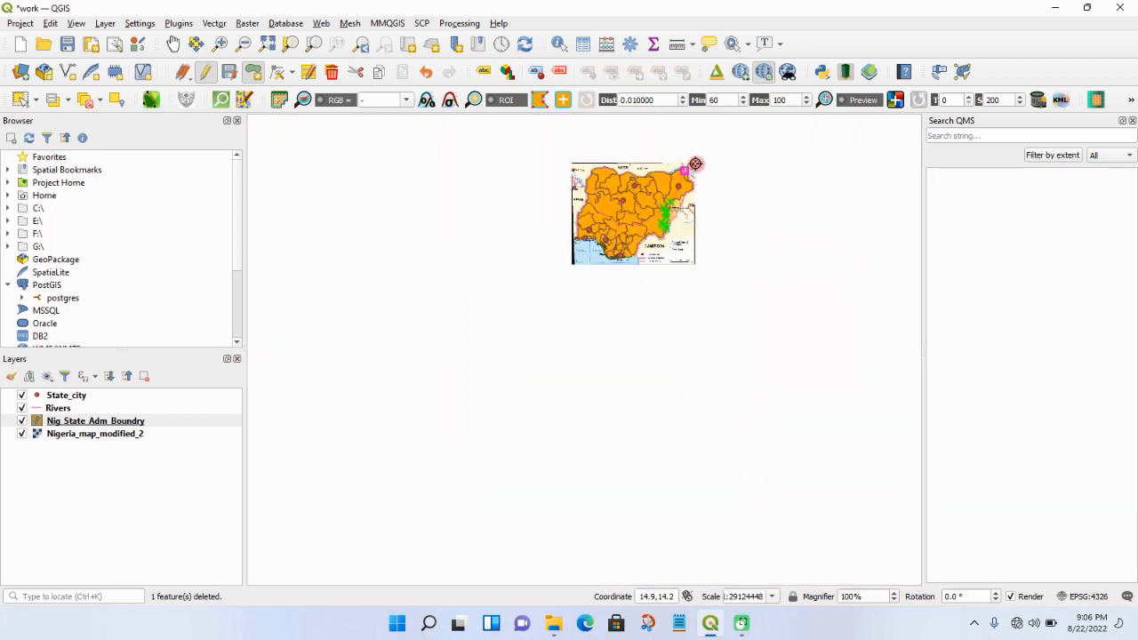
scroll(678, 204, up, 3)
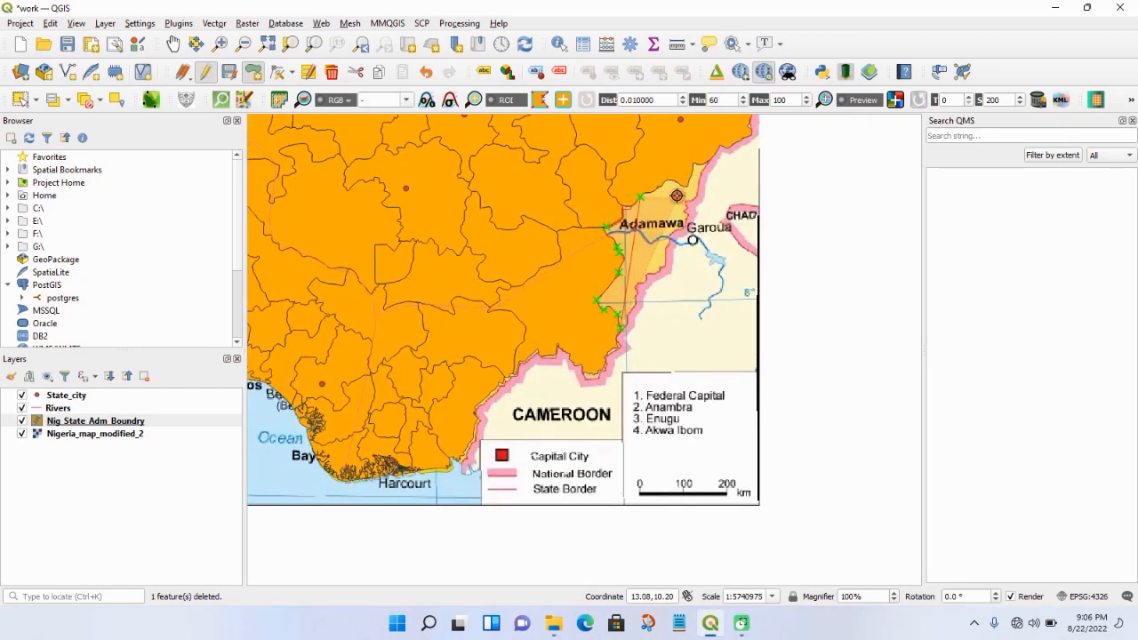
scroll(667, 185, up, 4)
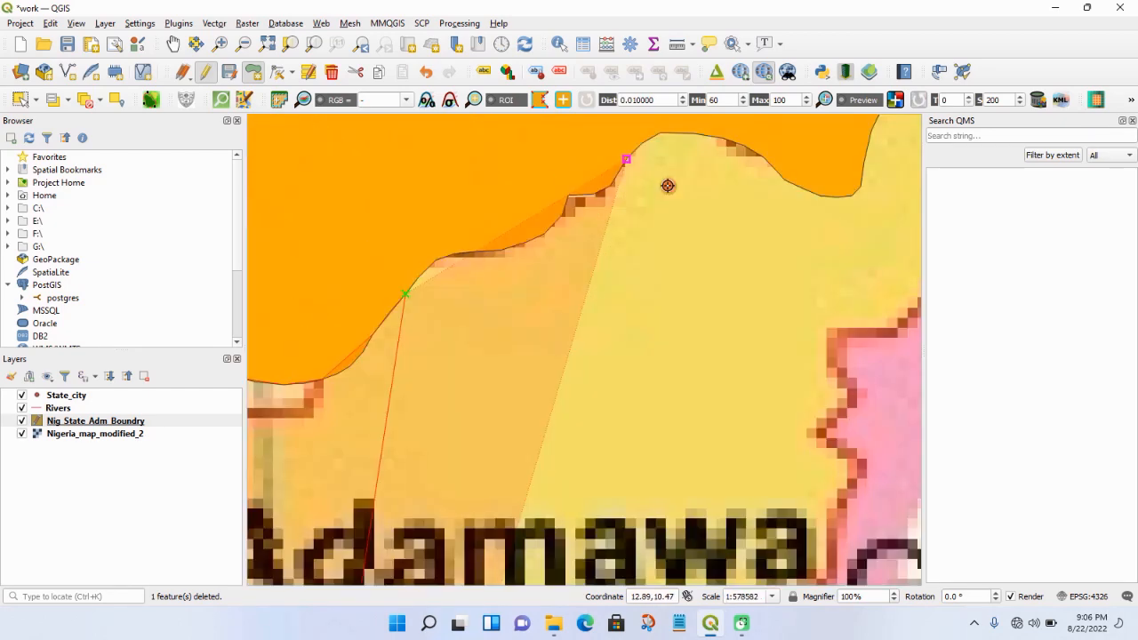
click(428, 265)
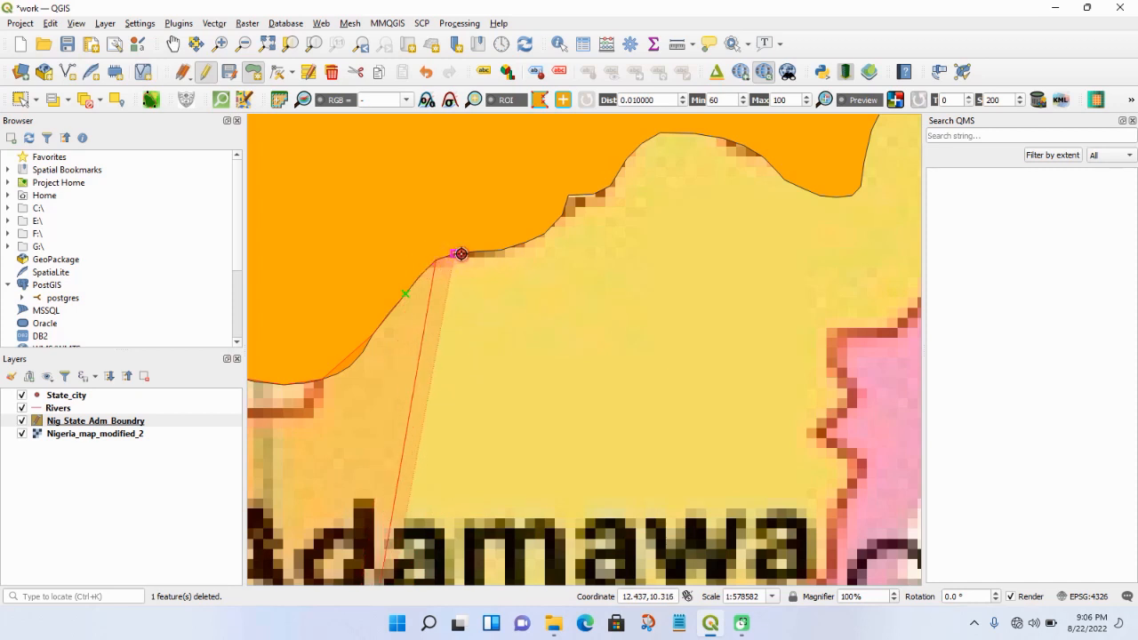
click(458, 255)
click(497, 252)
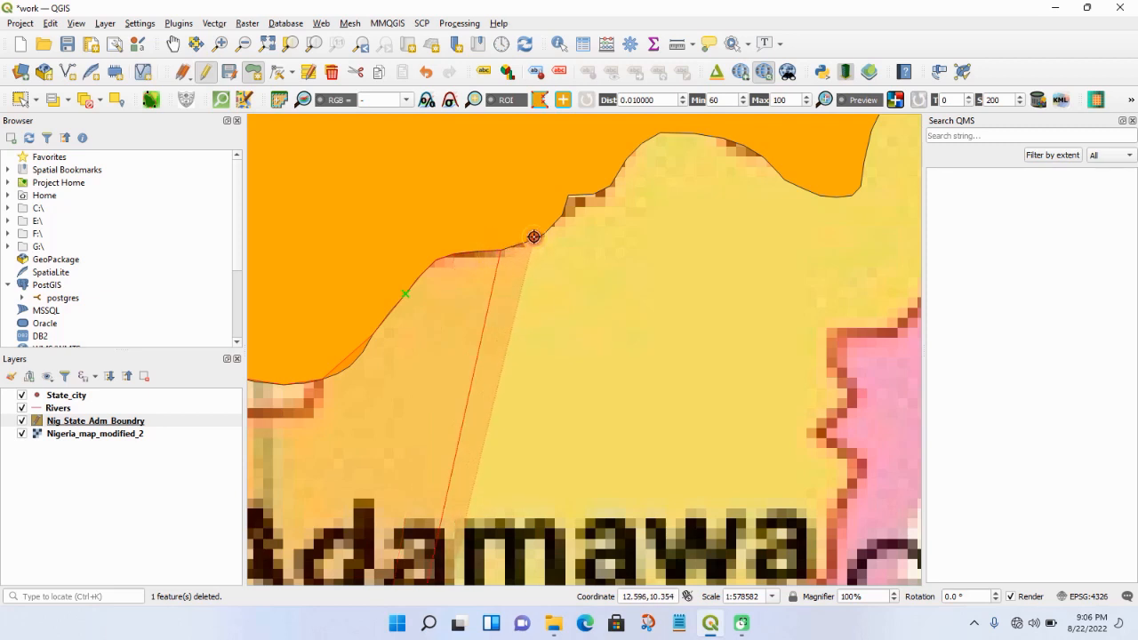
click(533, 236)
click(562, 210)
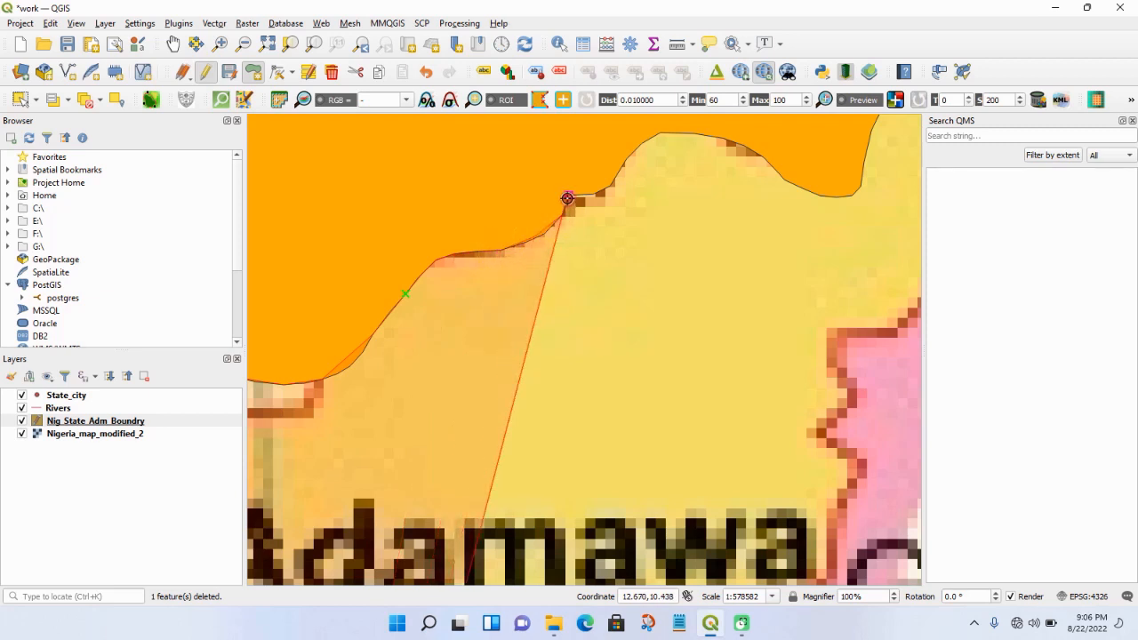
click(596, 194)
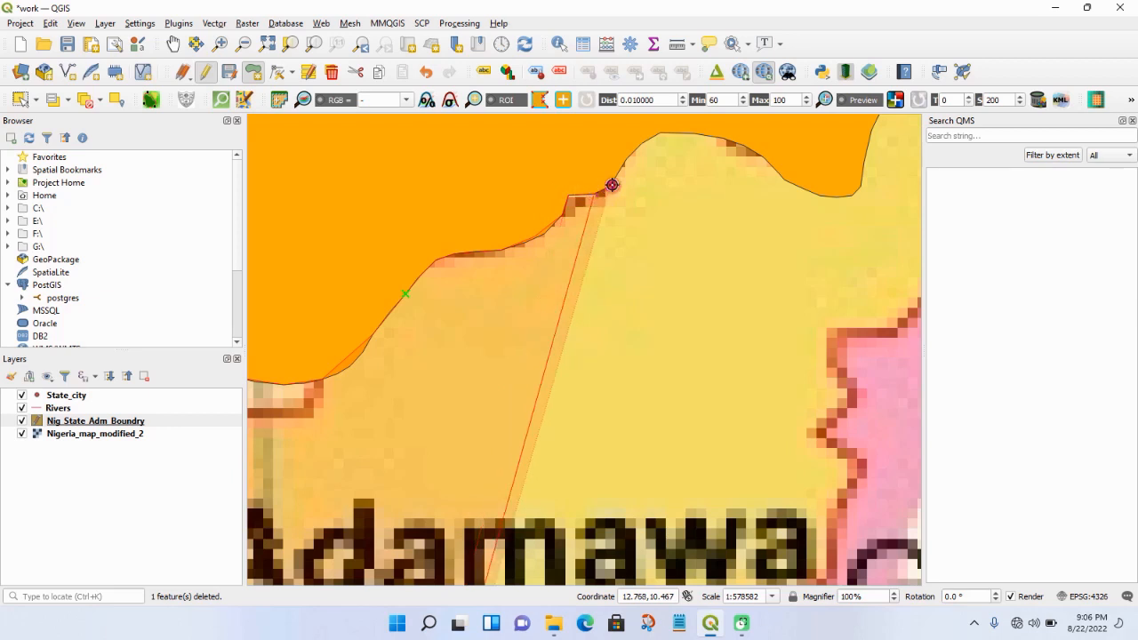
click(612, 184)
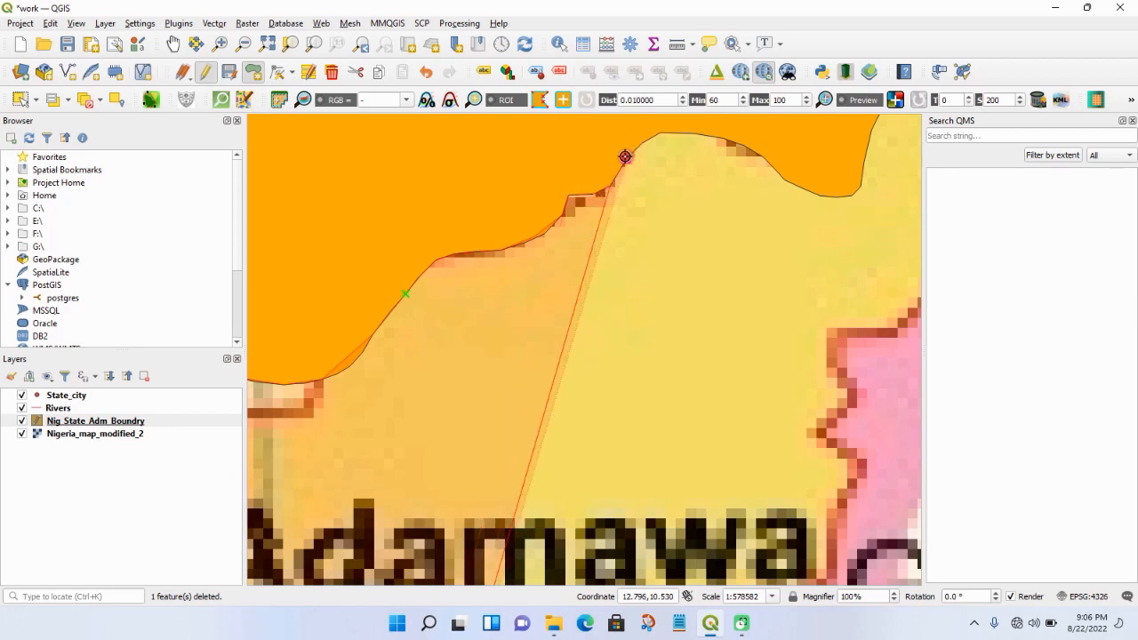
click(661, 135)
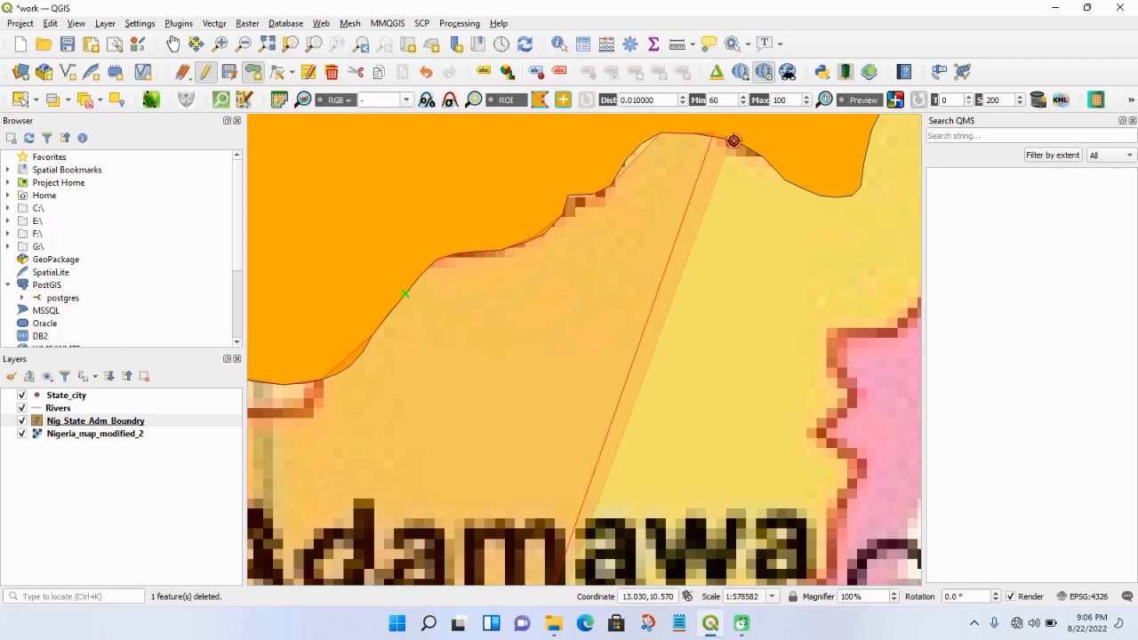
click(739, 145)
click(762, 158)
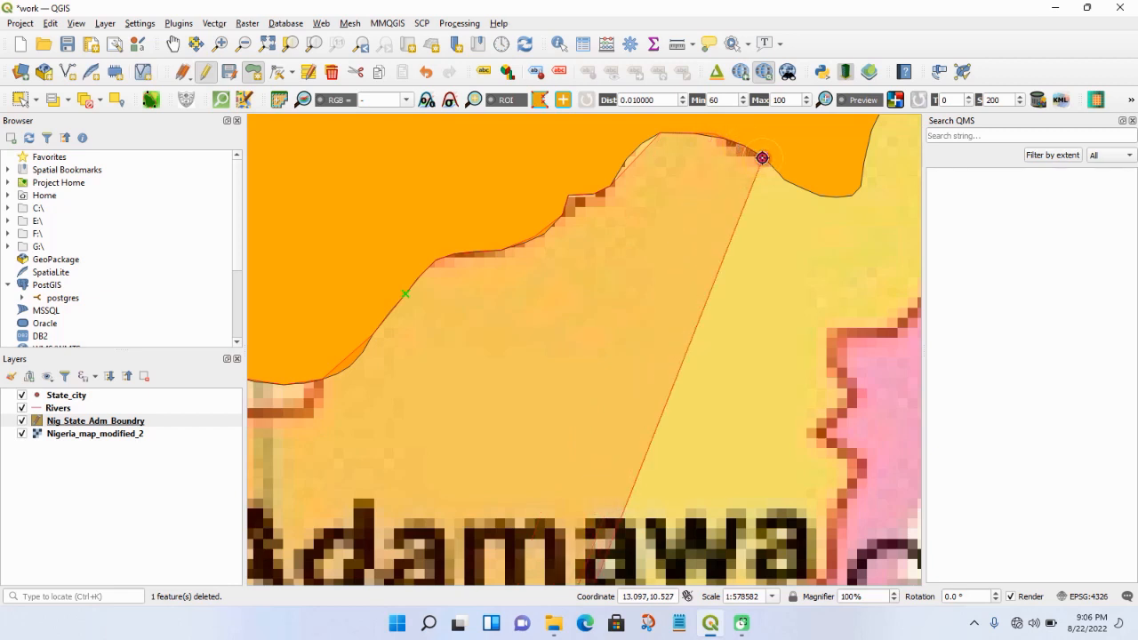
click(780, 183)
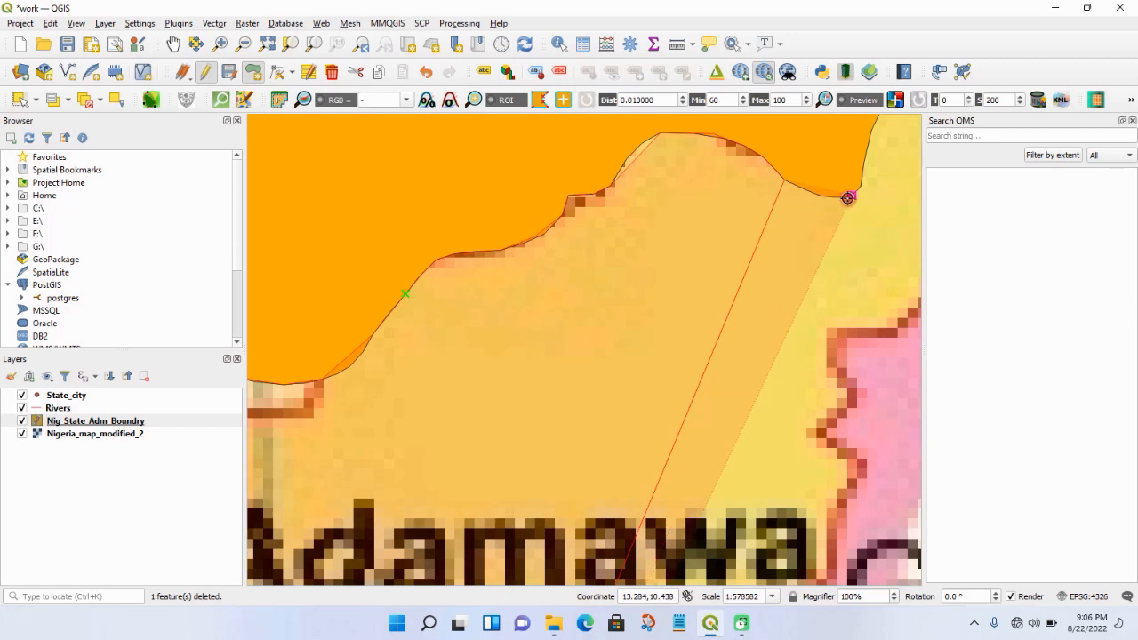
- Continue the Adamawa outline from the dip up the neighbouring polygon's eastern edge, around the upper corner and east toward the national border
scroll(859, 191, down, 4)
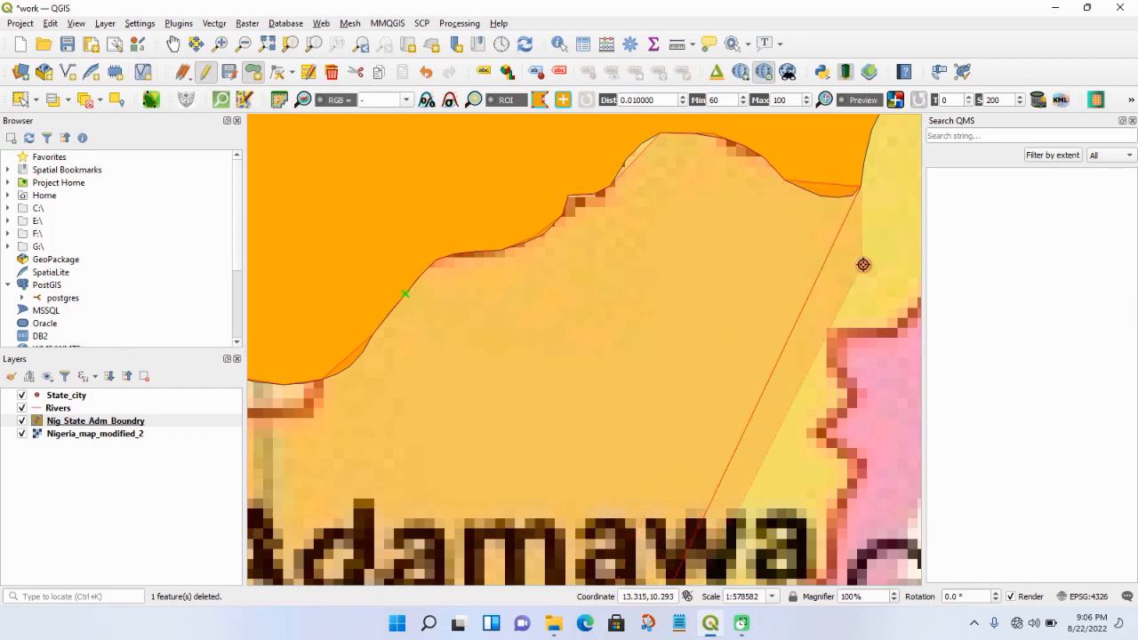
scroll(878, 249, up, 2)
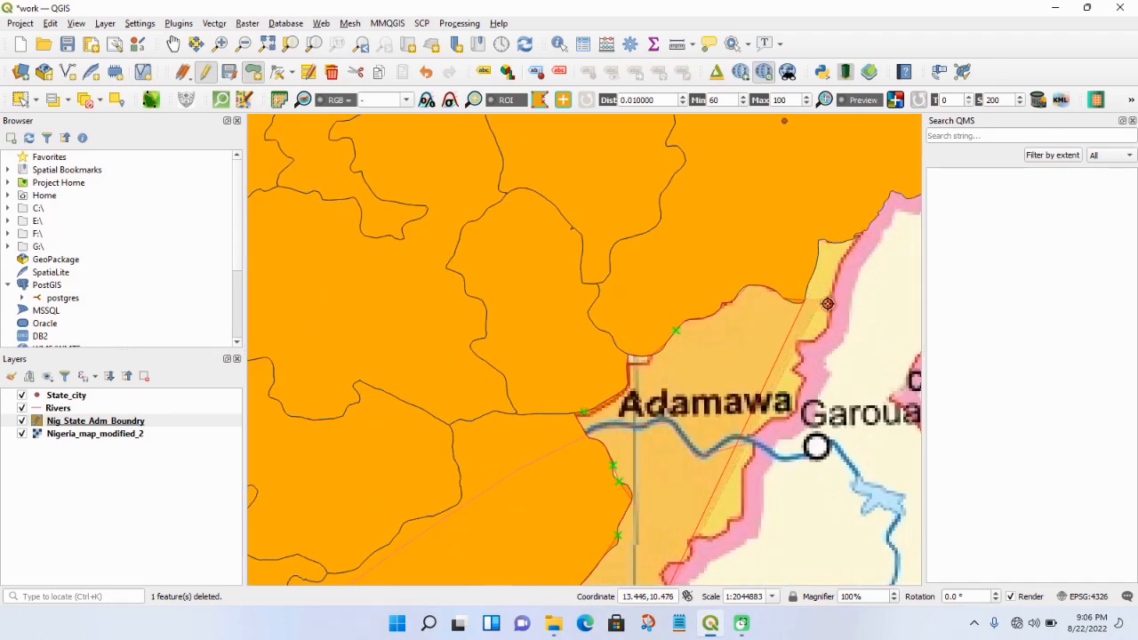
scroll(810, 312, up, 3)
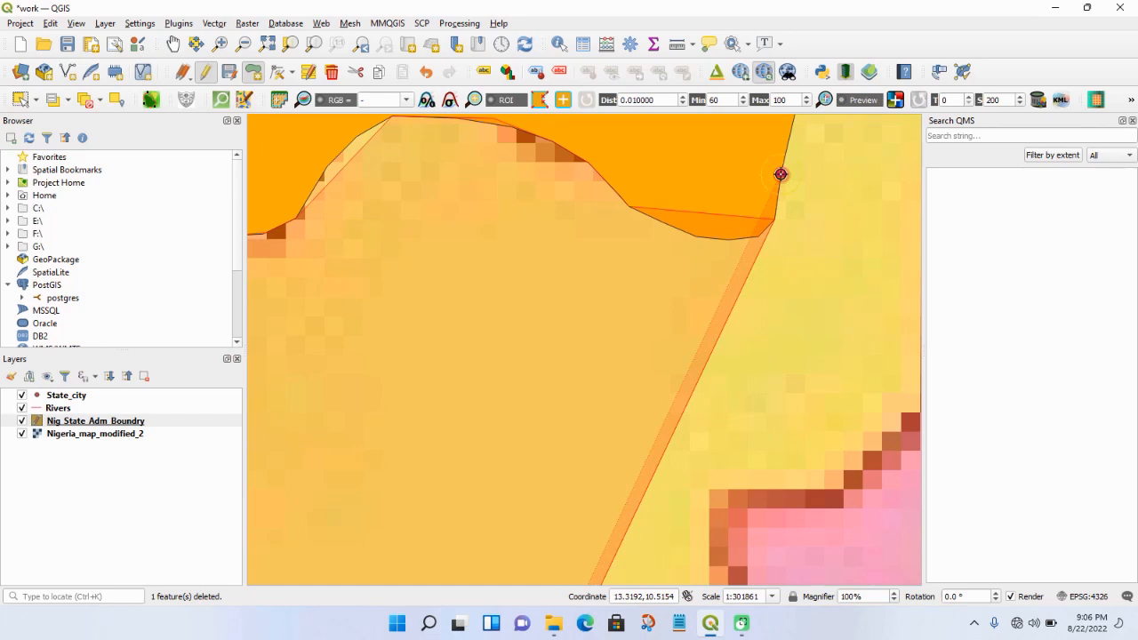
scroll(781, 174, down, 1)
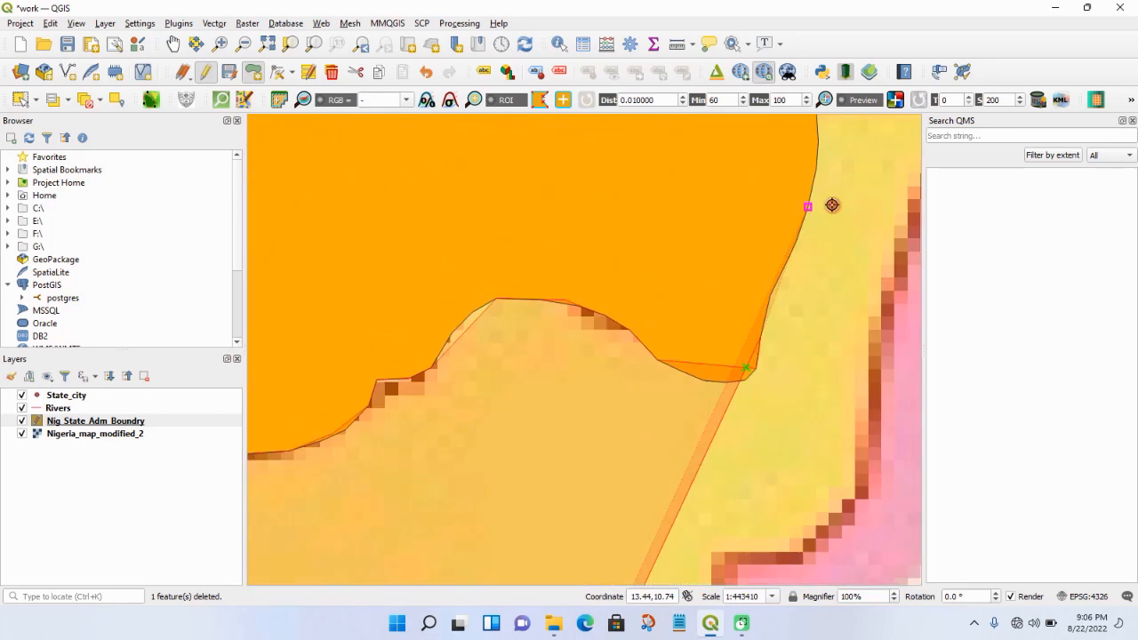
scroll(831, 206, down, 5)
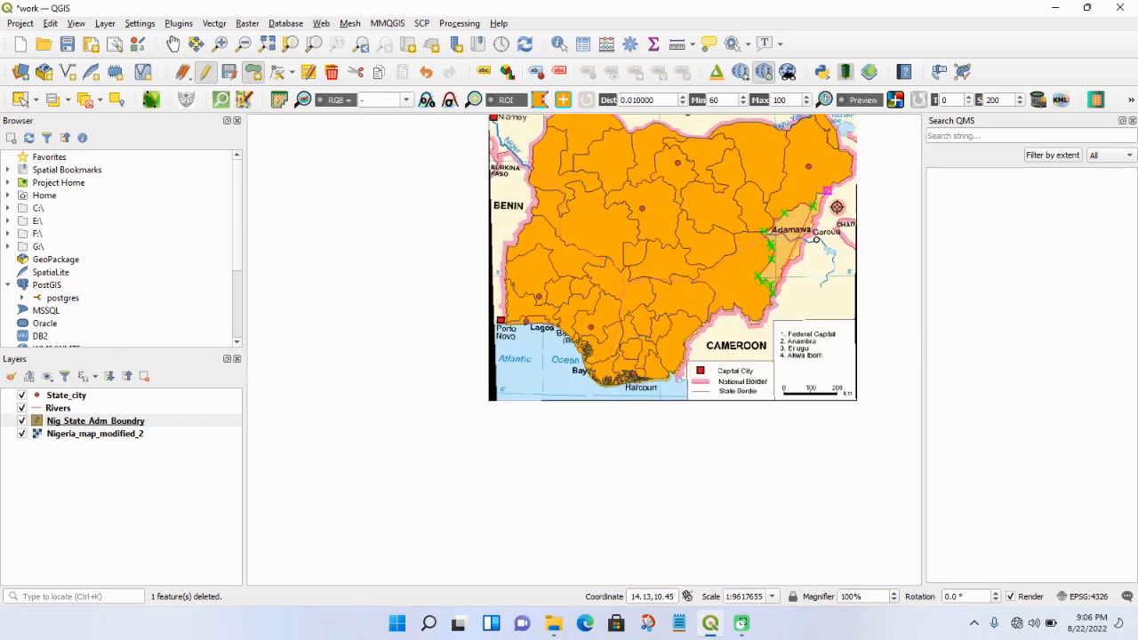
scroll(825, 193, up, 3)
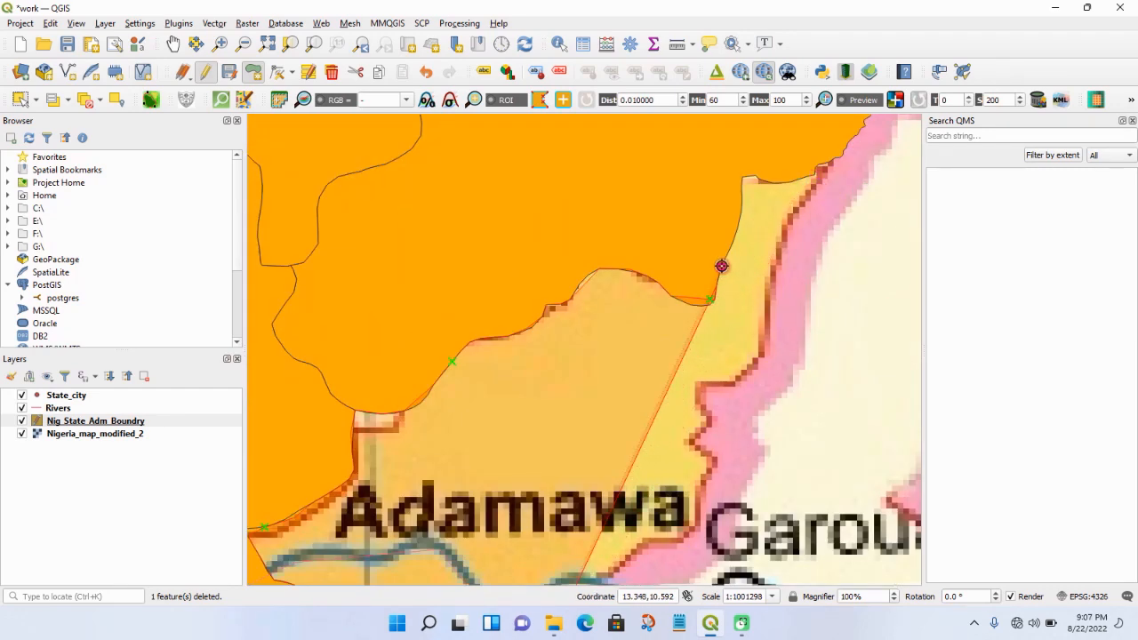
click(737, 228)
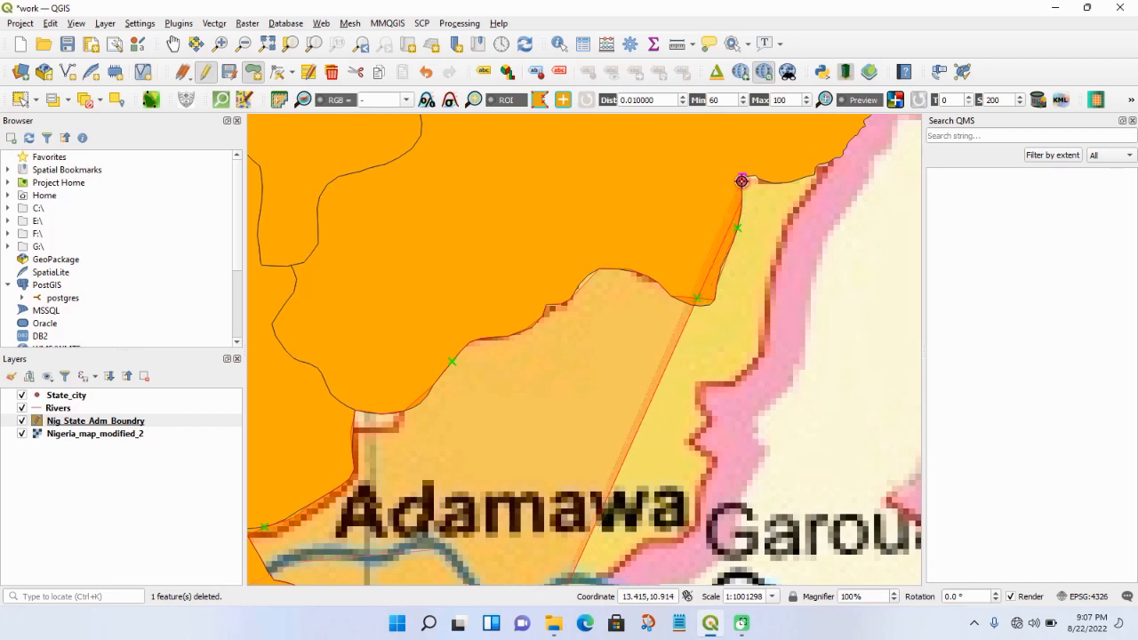
click(742, 180)
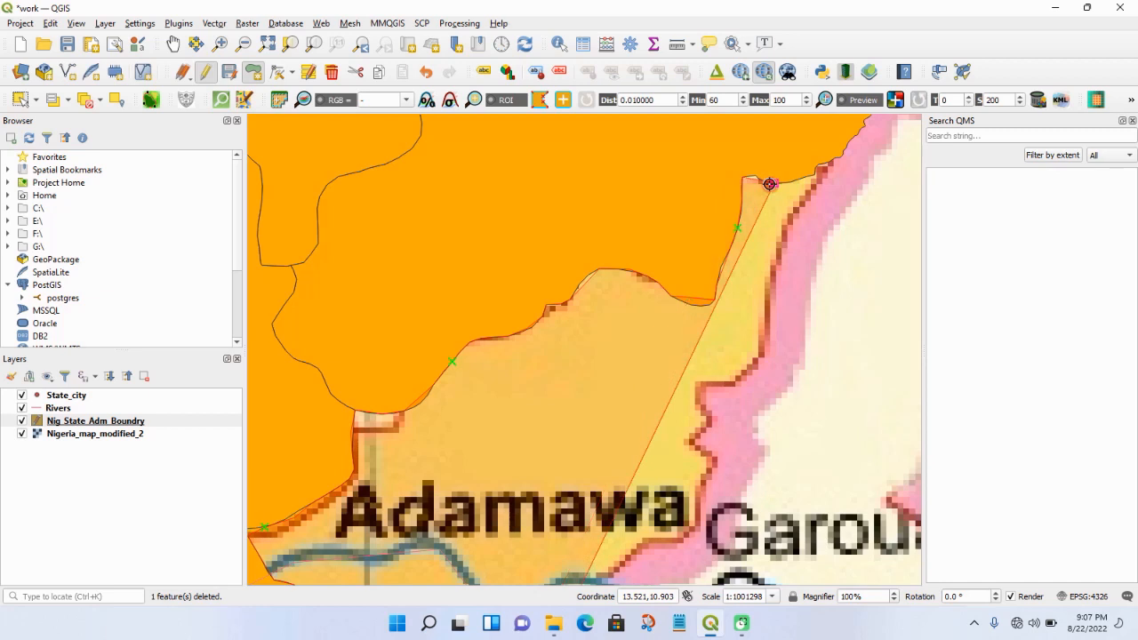
click(798, 177)
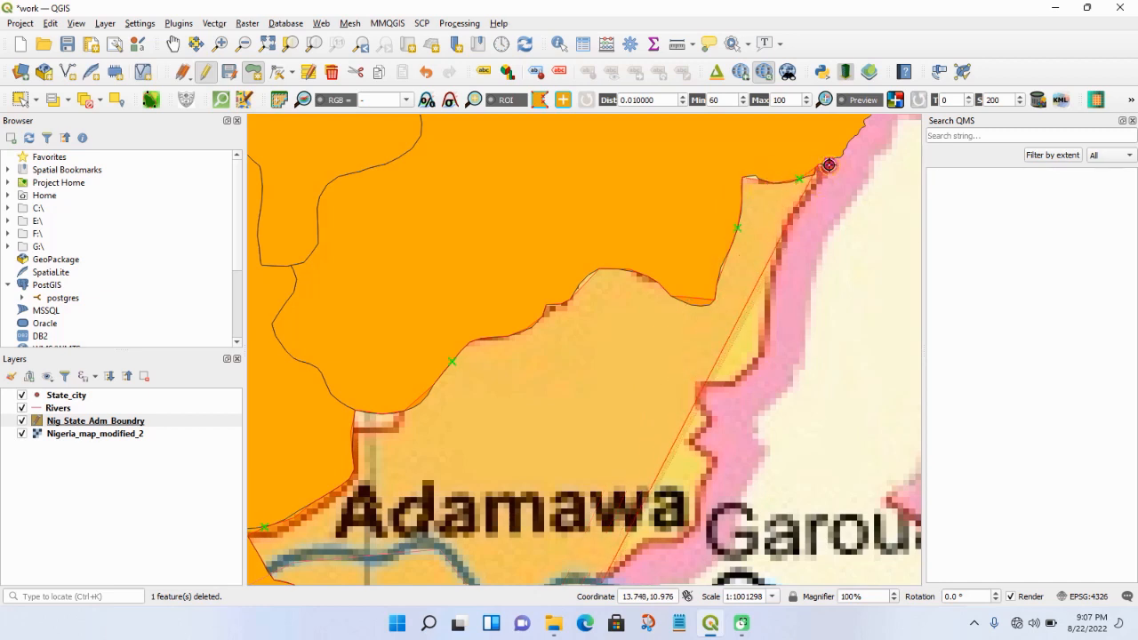
- Trace Adamawa's eastern side southwest along the national border, past the Adamawa label and toward the southern tip
click(763, 338)
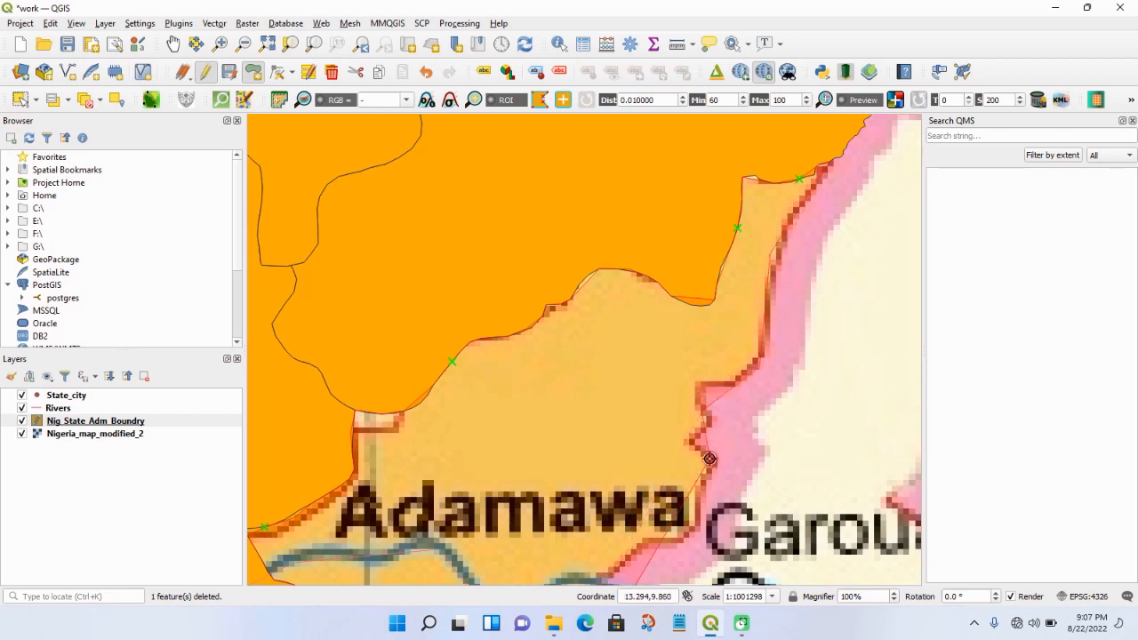
click(709, 459)
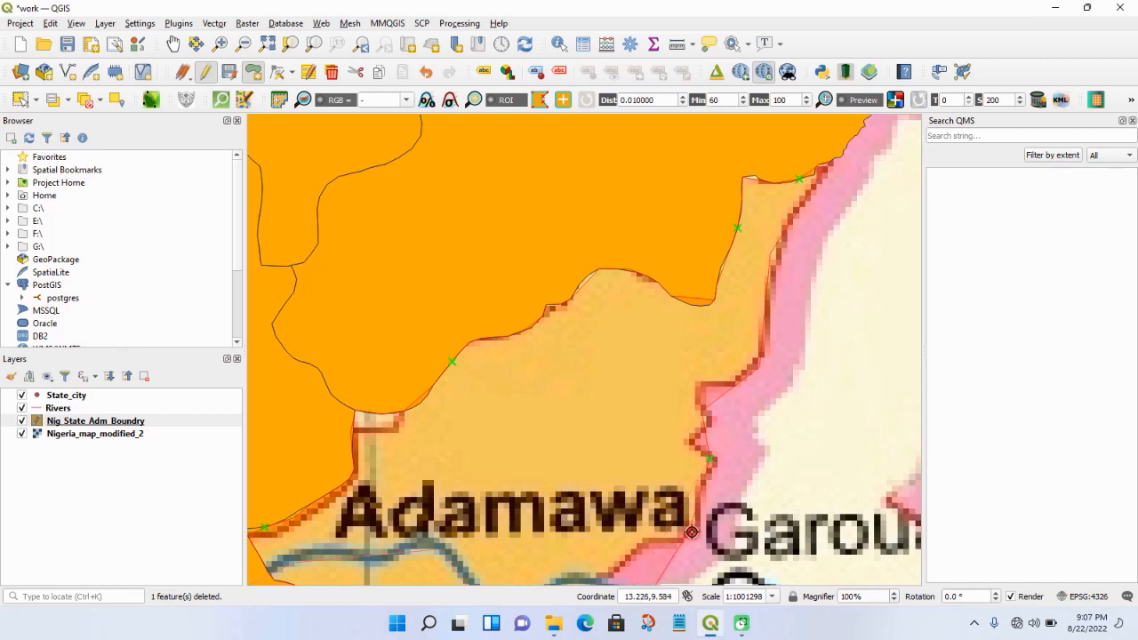
scroll(689, 531, down, 4)
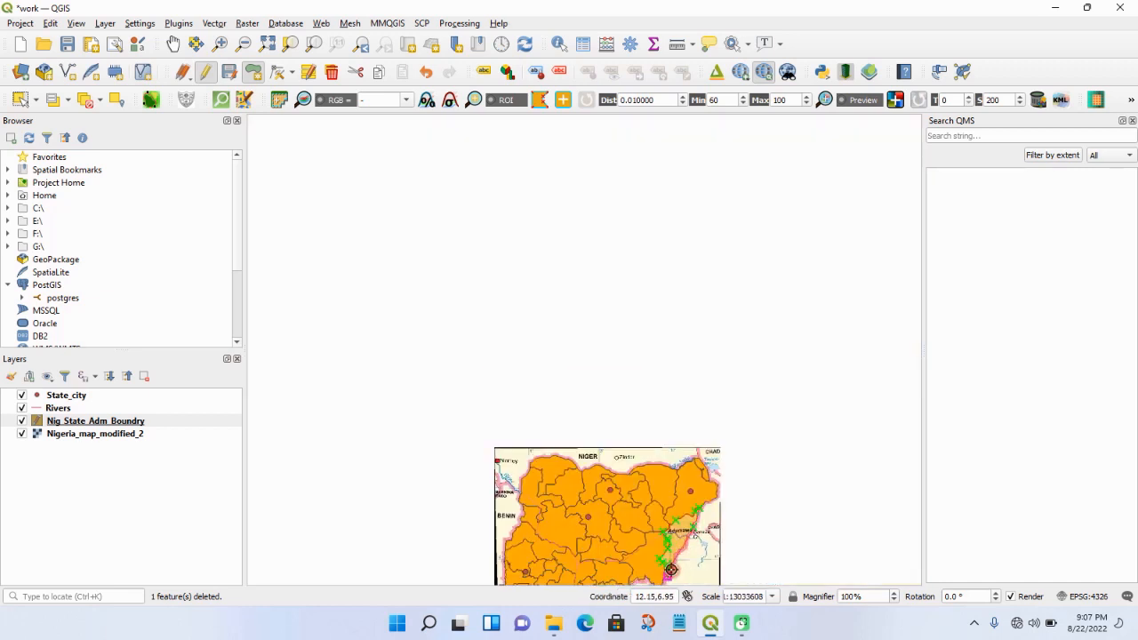
scroll(667, 579, up, 4)
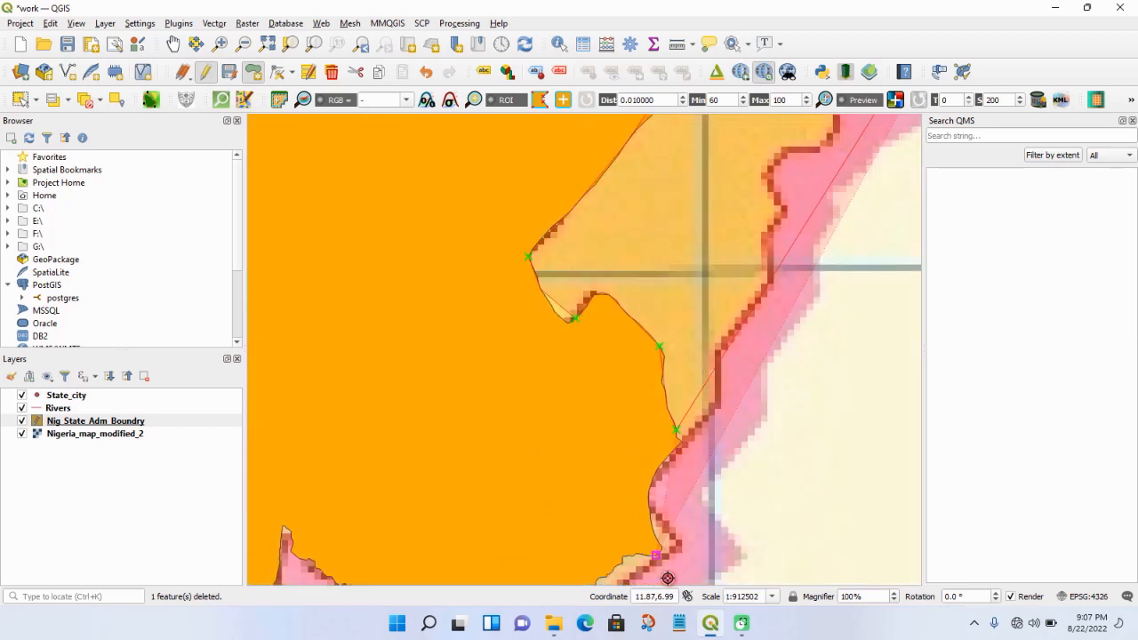
scroll(792, 297, down, 7)
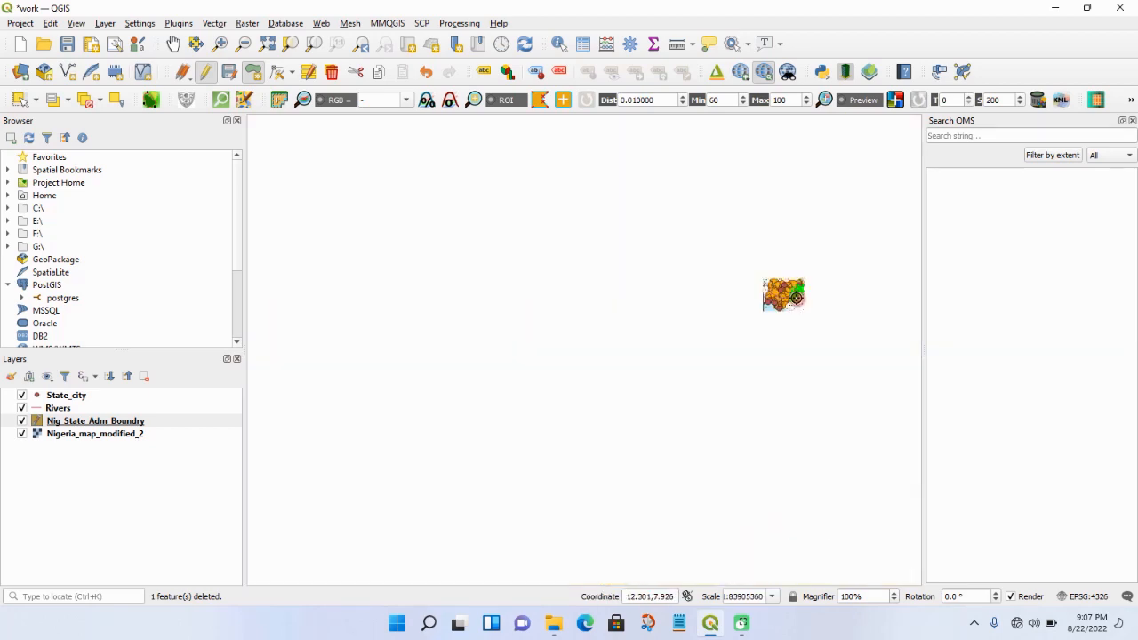
scroll(799, 294, up, 5)
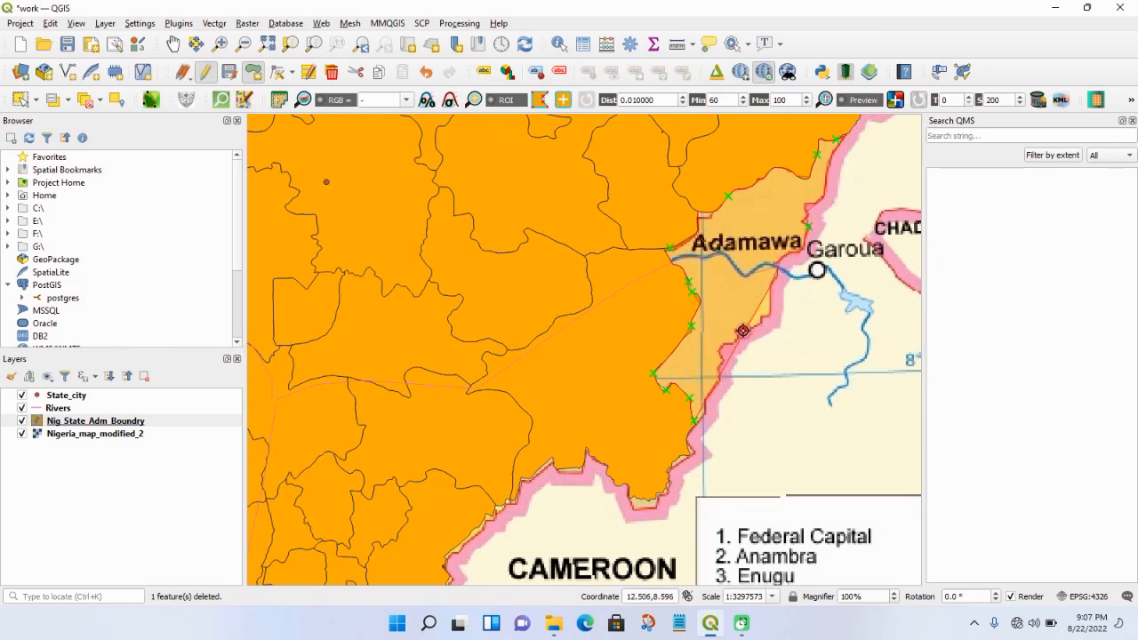
click(737, 332)
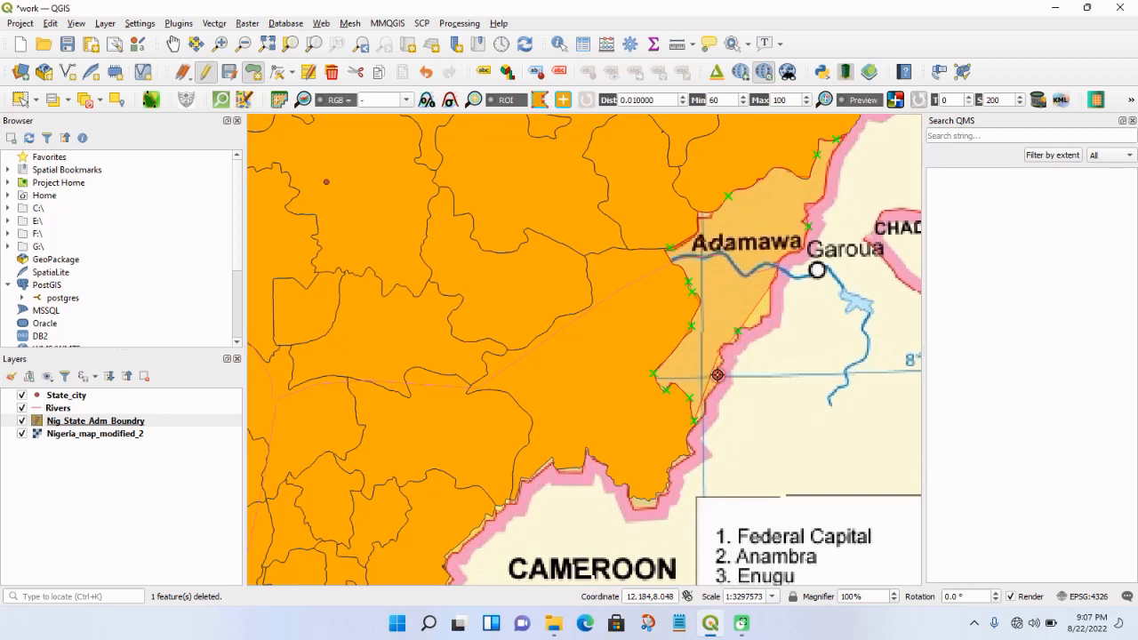
- Finish the Adamawa polygon near its southern tip and save it with NAME_1 set to NULL28
right_click(703, 416)
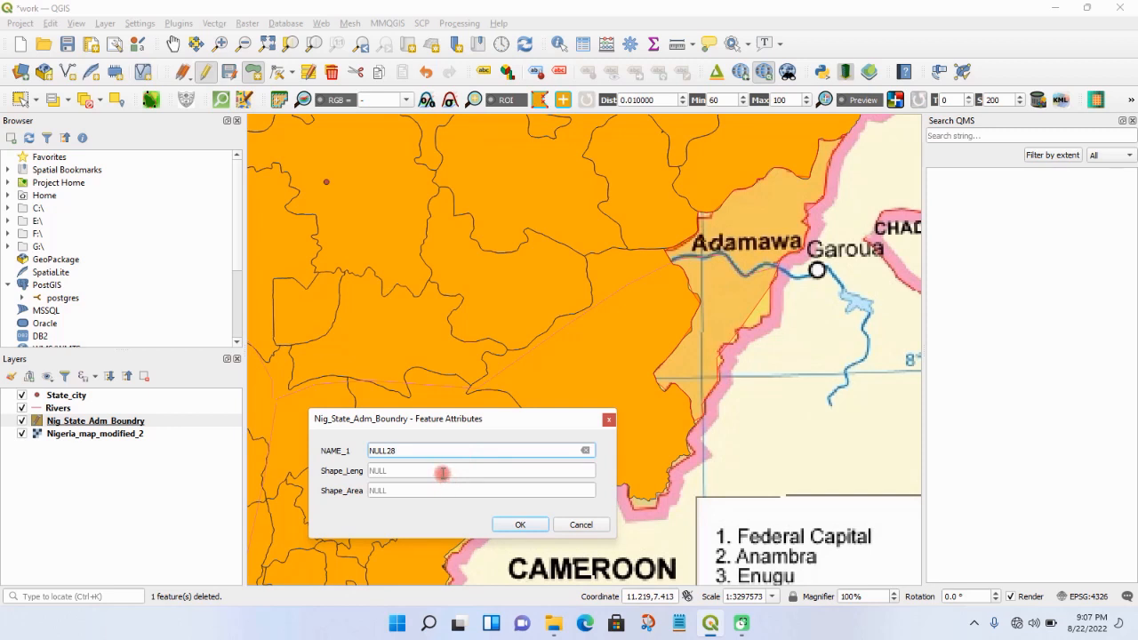
click(442, 473)
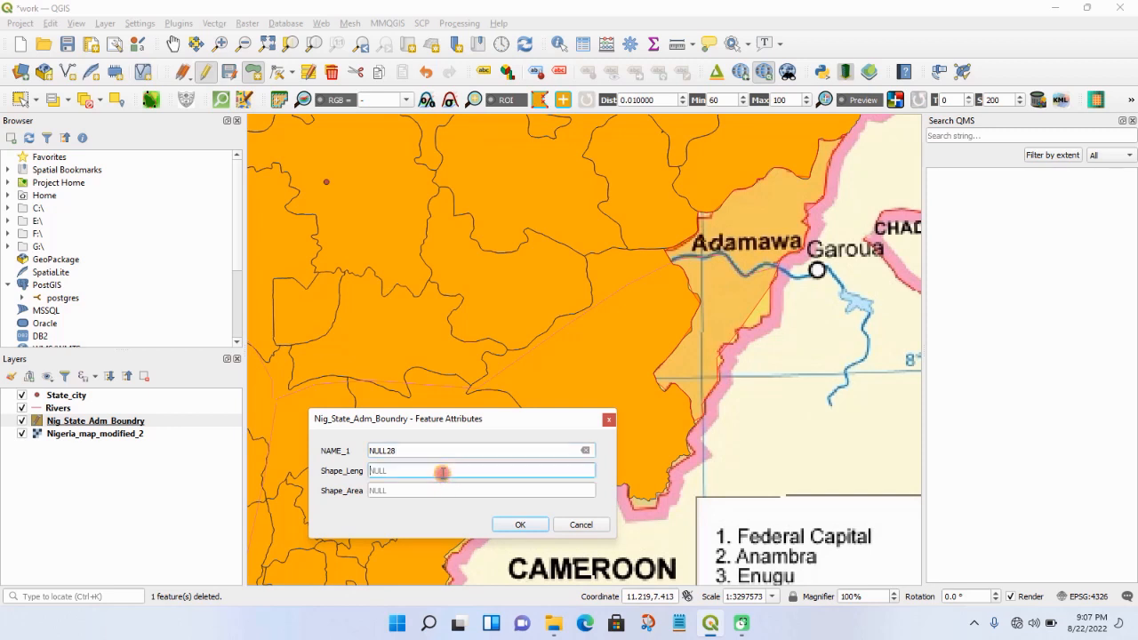
click(508, 524)
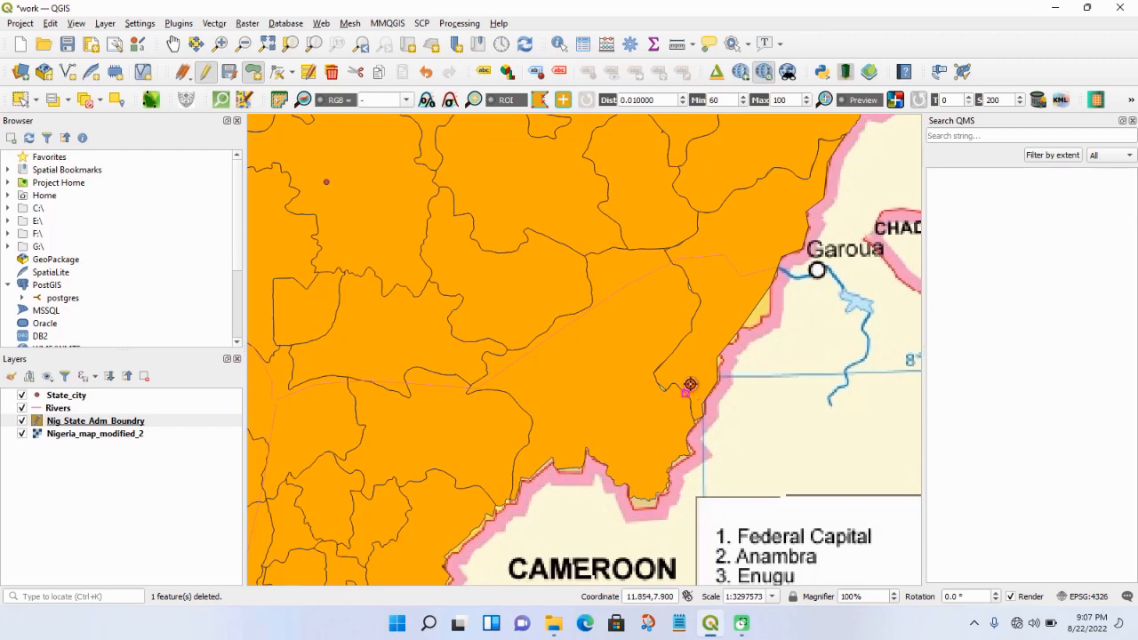
- Check the new polygon's edges, hide the Nigeria_map_modified_2 layer, and switch Nig_State_Adm_Boundry off and back on to compare the digitized layers
scroll(708, 341, up, 4)
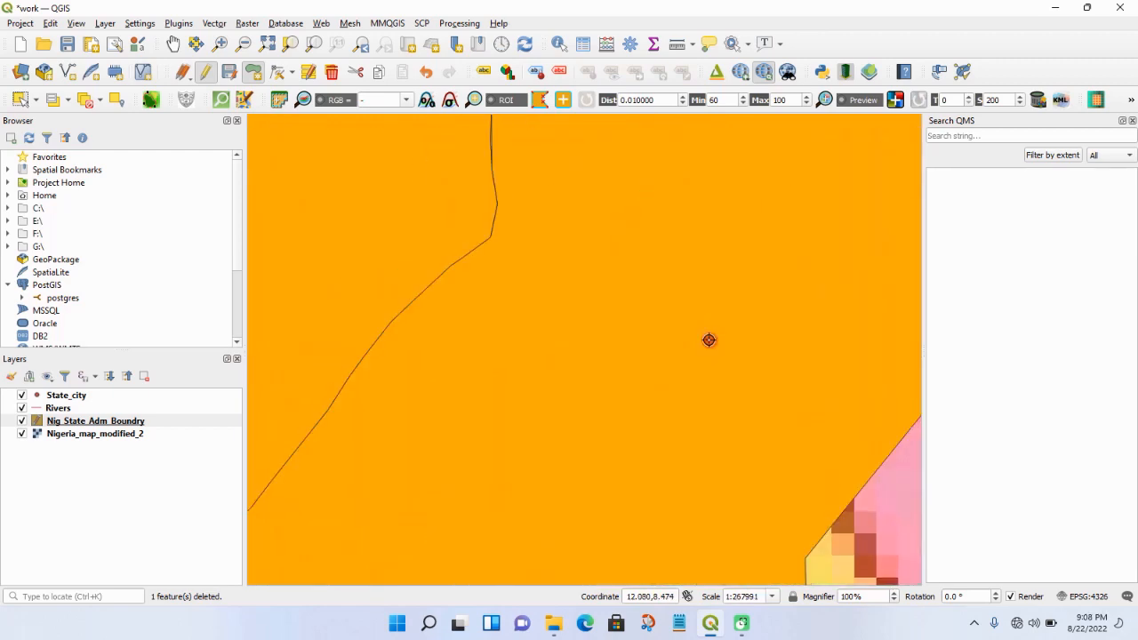
scroll(708, 339, down, 2)
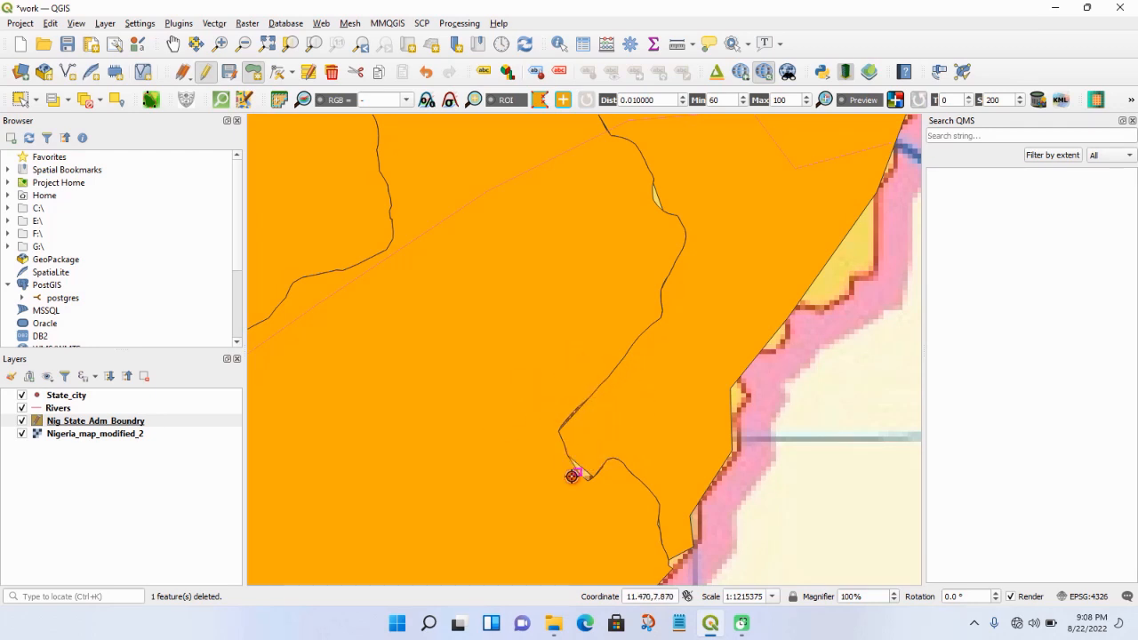
click(581, 456)
scroll(592, 422, down, 2)
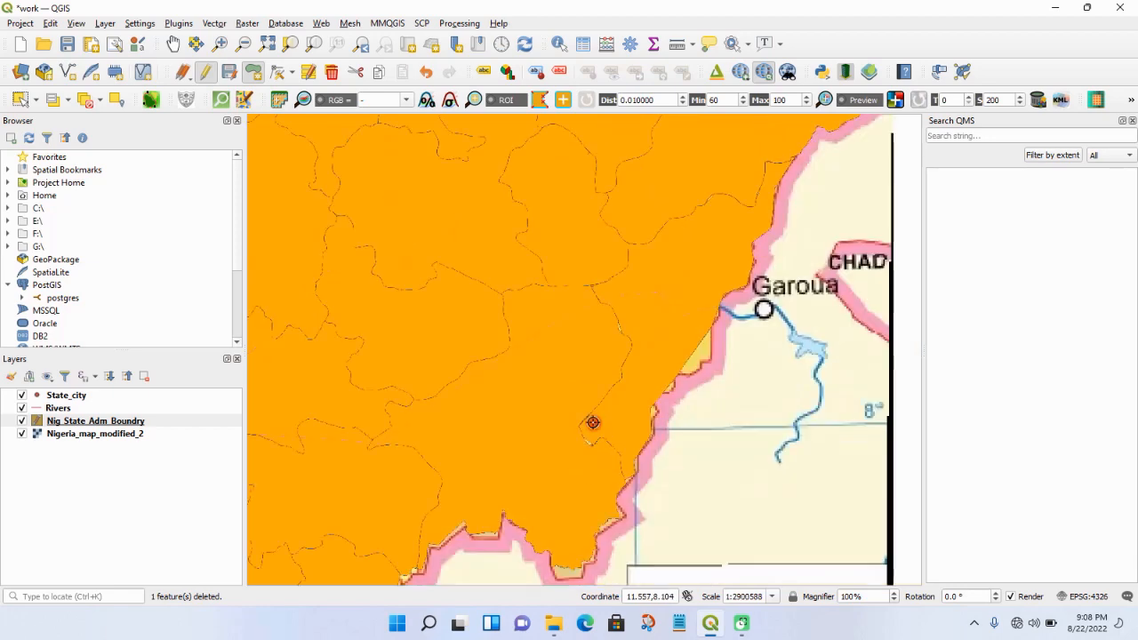
scroll(593, 422, down, 1)
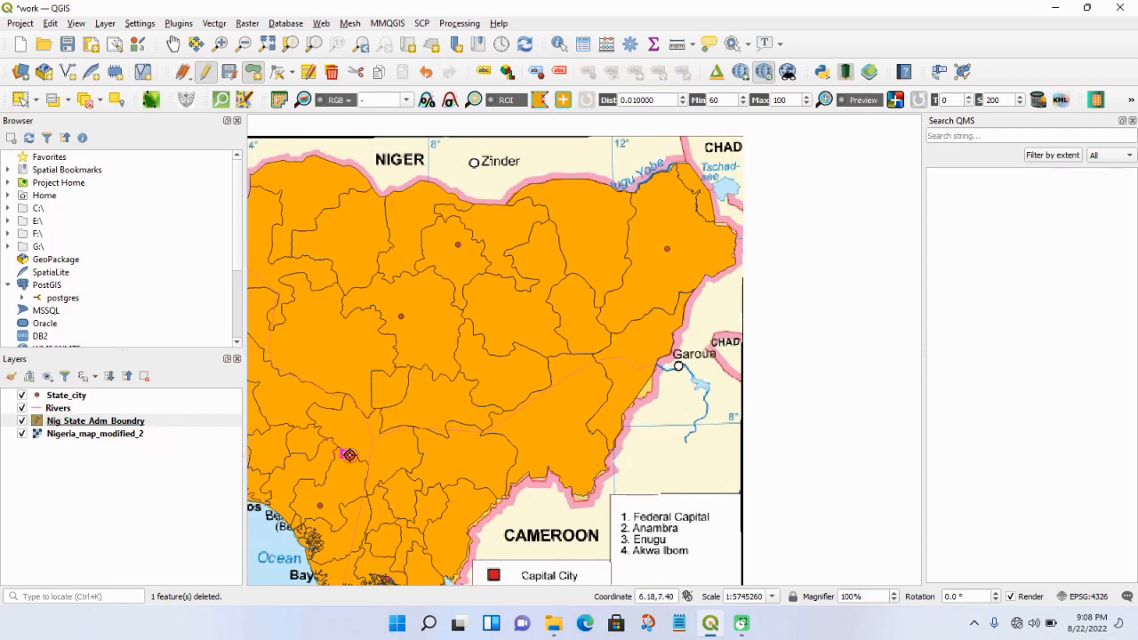
click(22, 434)
click(22, 420)
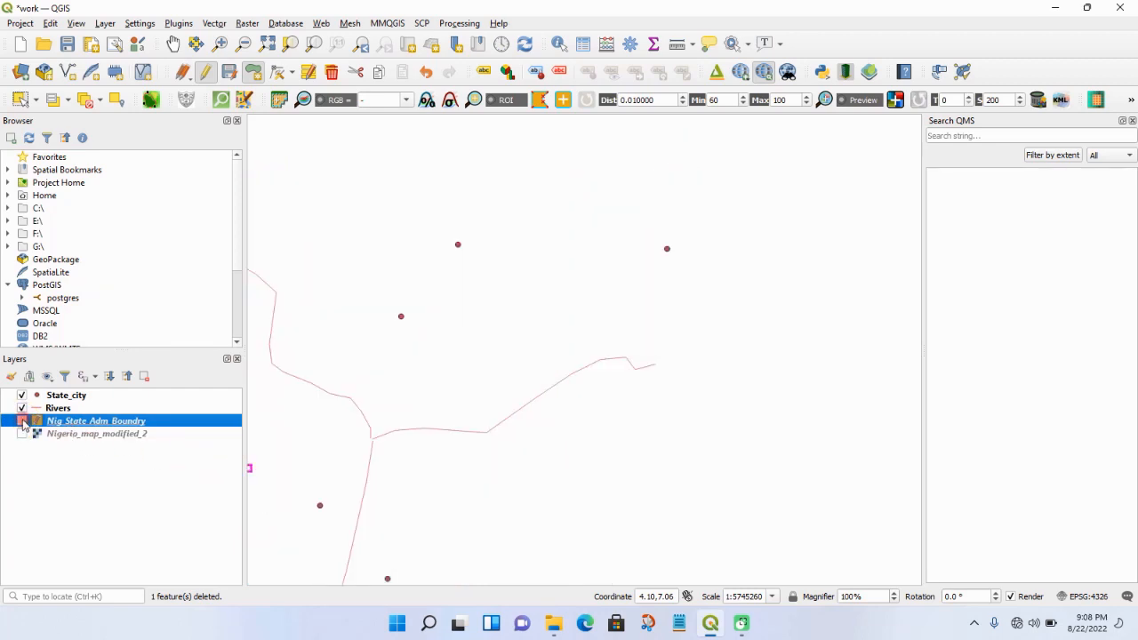
click(22, 420)
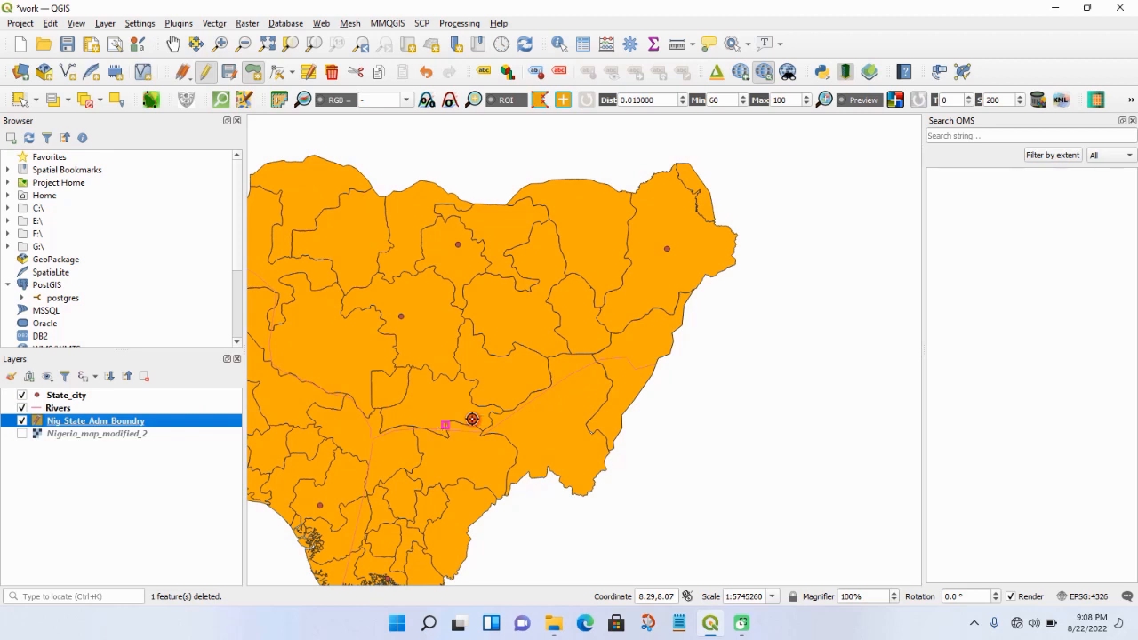